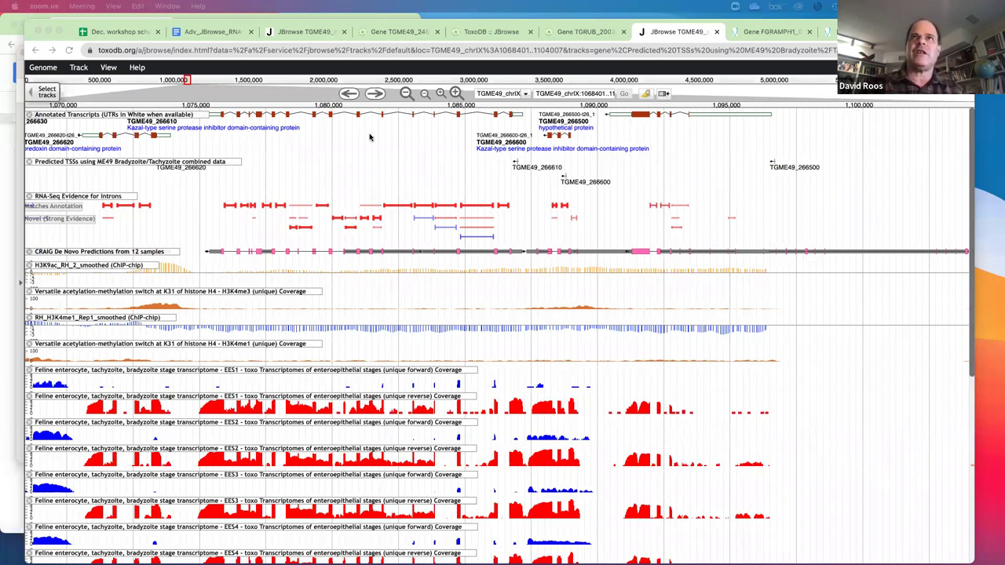
Search the location box for 230180 and choose 'TGME49_230180 - hypothetical protein'
left_click(567, 94)
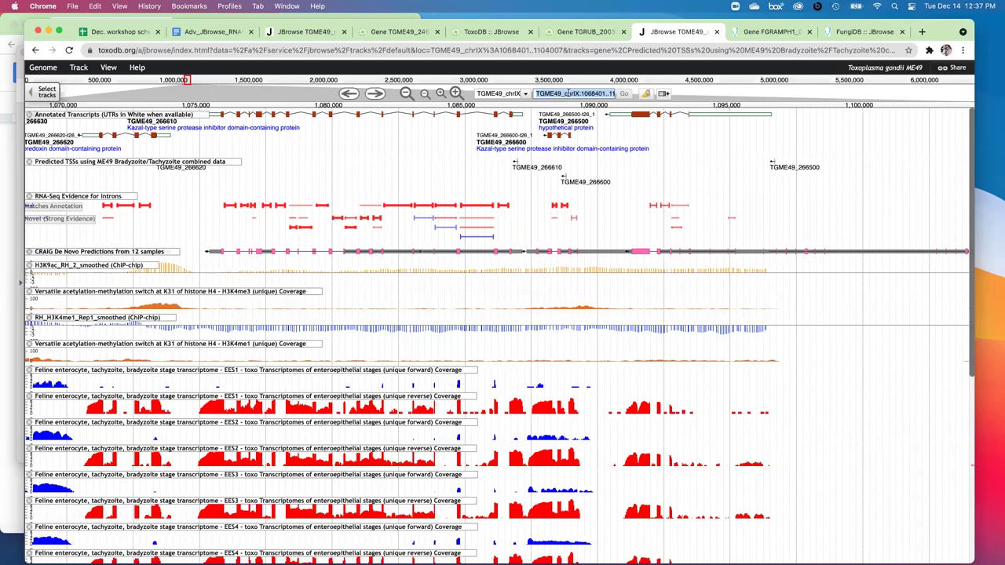
type("2")
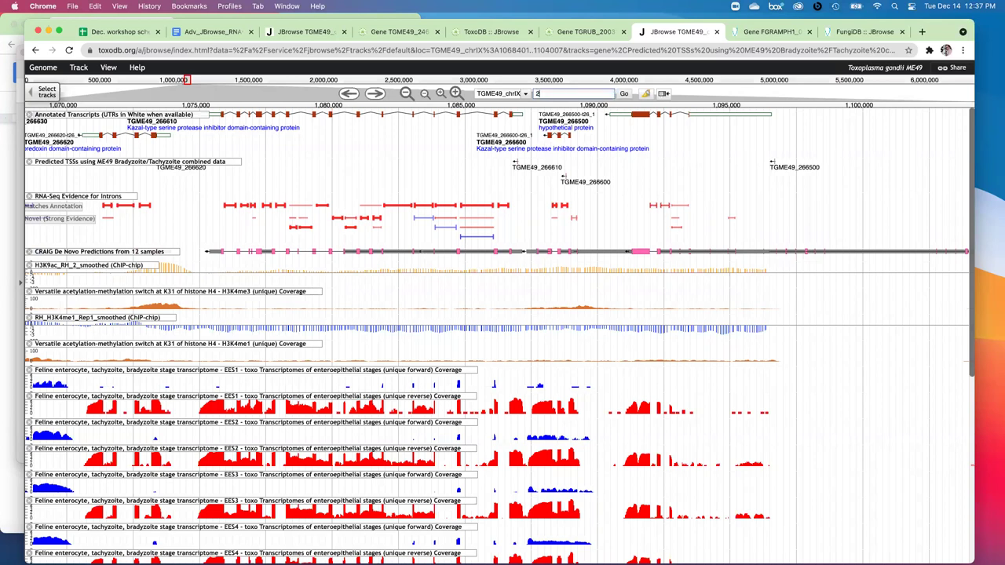
type("30180 - hypothet")
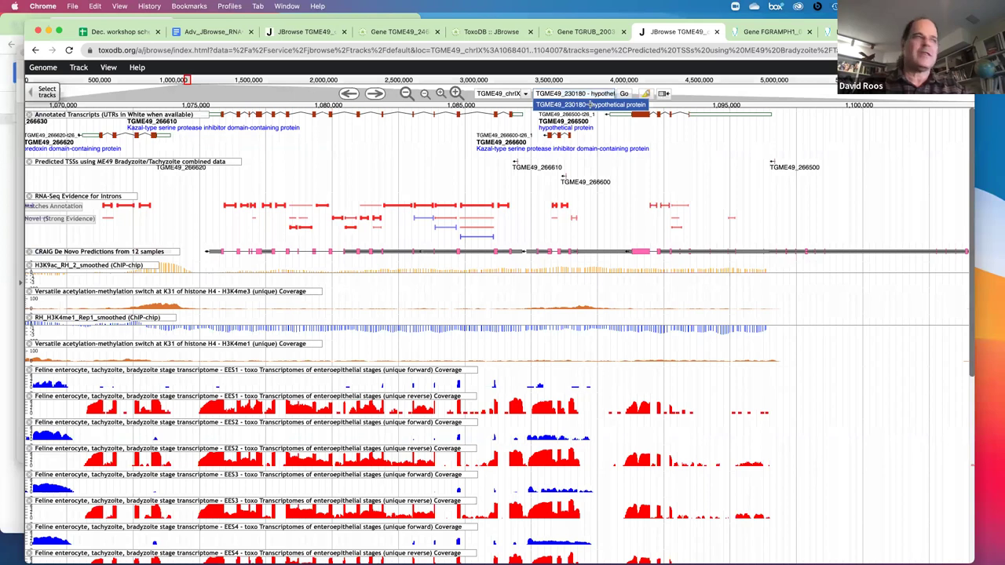
left_click(590, 106)
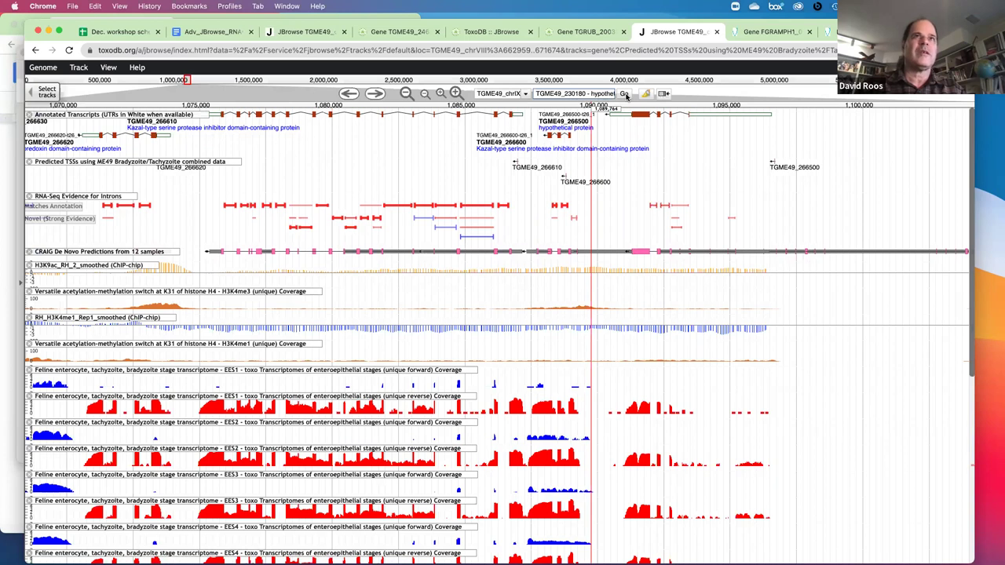
Load the TGME49_230180 locus and zoom out to chrVIII 649,181–685,280 to show neighbouring genes
left_click(625, 94)
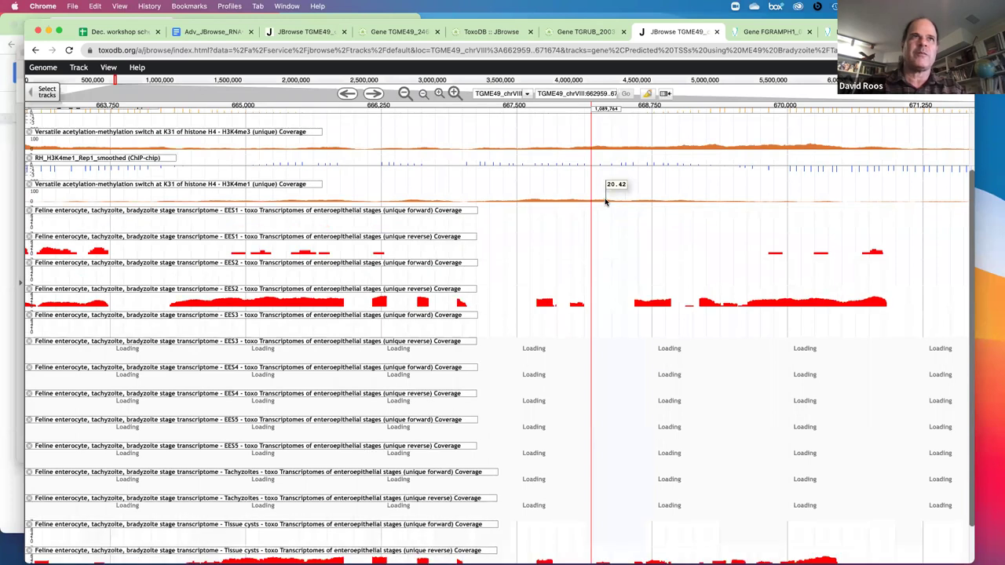
scroll(604, 202, "up", 3)
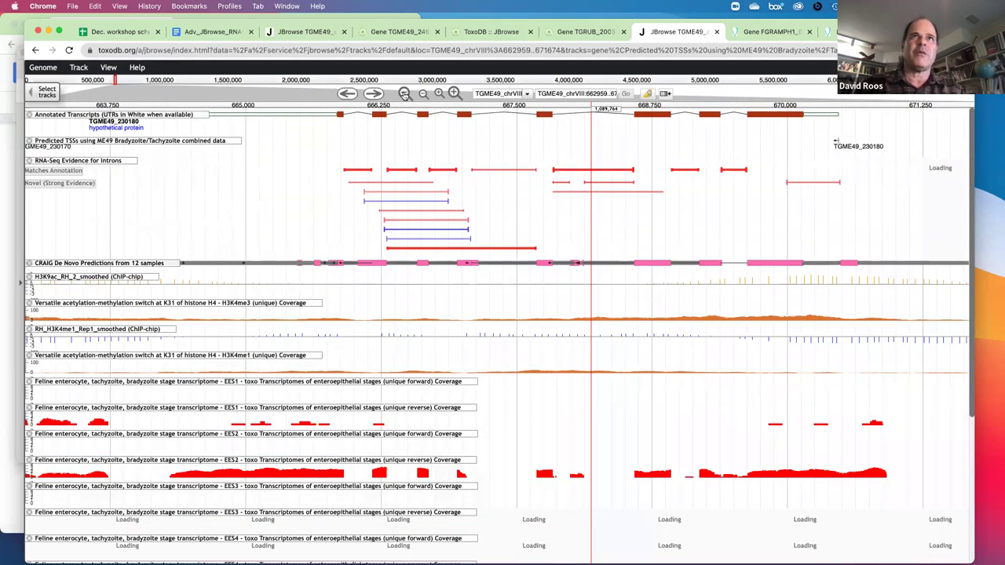
left_click(404, 93)
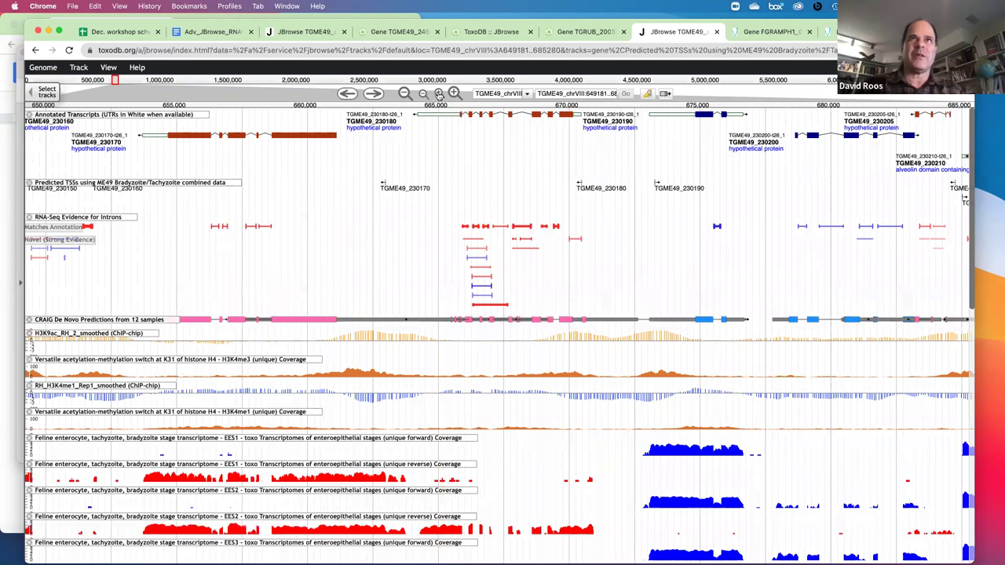
Zoom in to chrVIII 658,261–676,310, centred on TGME49_230180
left_click(439, 93)
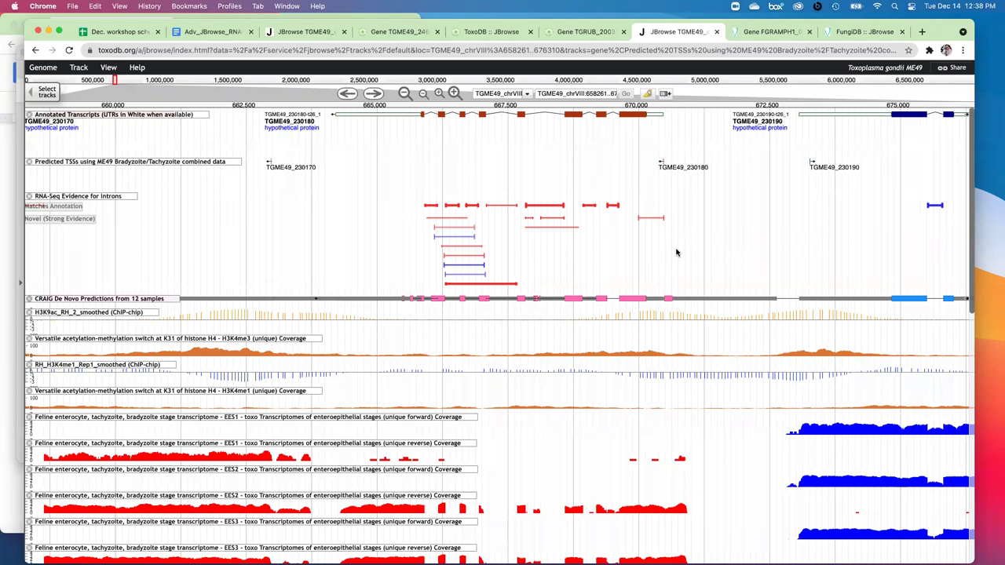
scroll(676, 252, "down", 2)
scroll(616, 345, "down", 12)
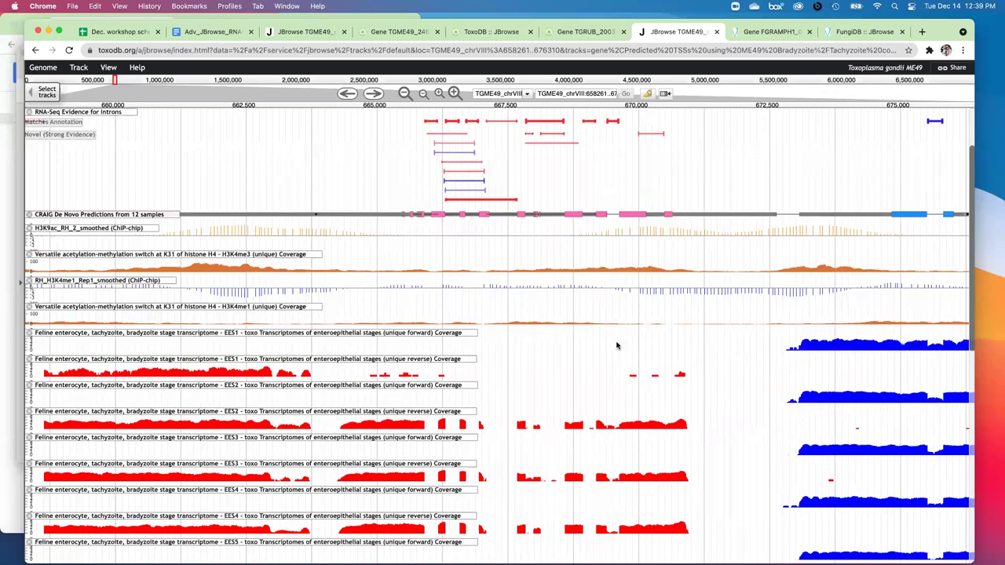
scroll(617, 345, "down", 1)
scroll(617, 346, "down", 19)
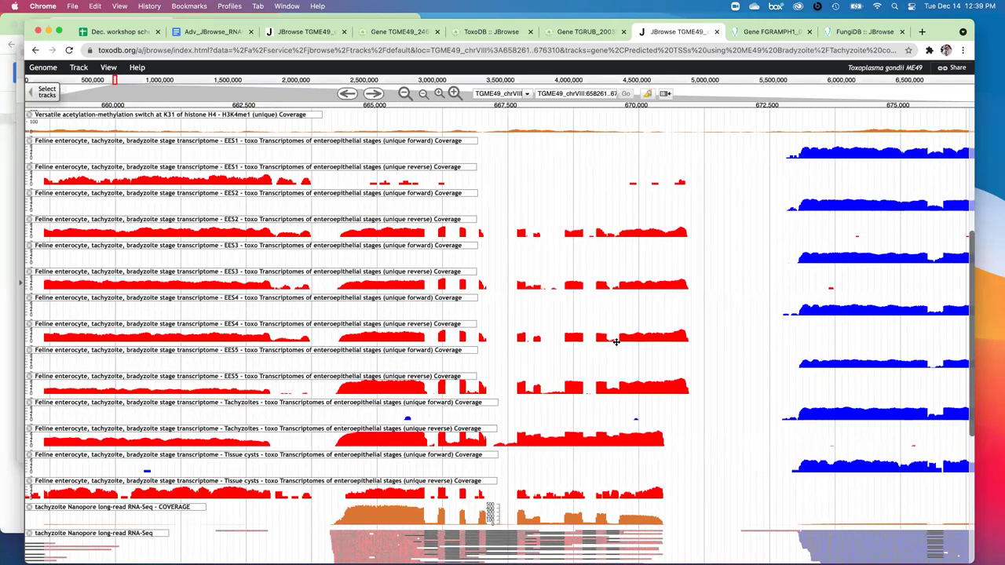
scroll(616, 343, "up", 2)
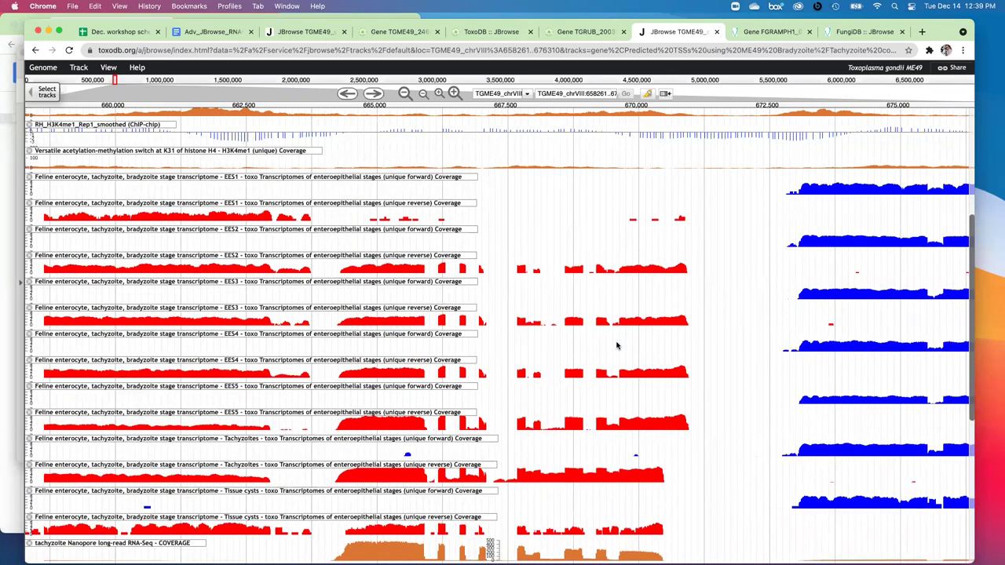
scroll(617, 346, "up", 1)
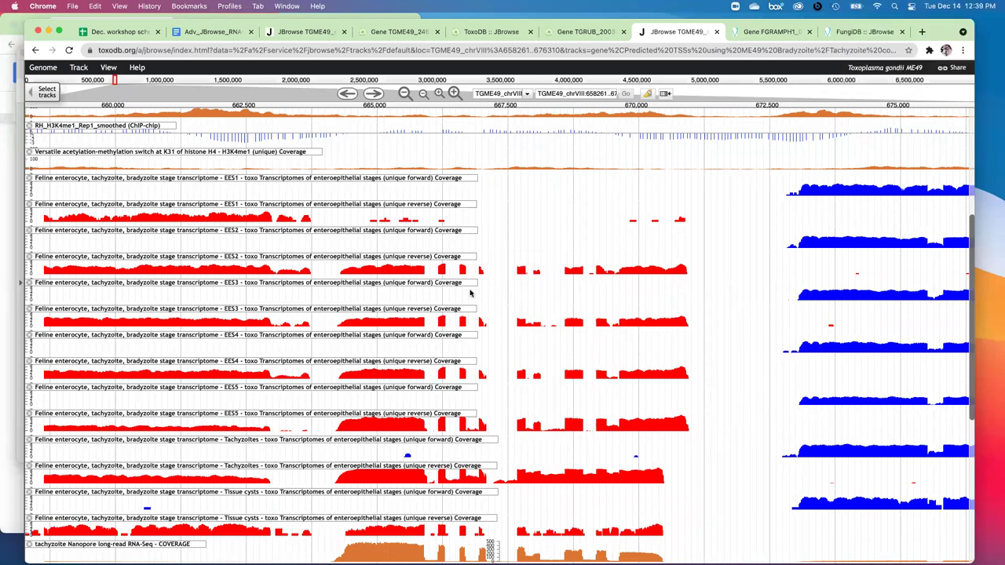
scroll(470, 292, "up", 3)
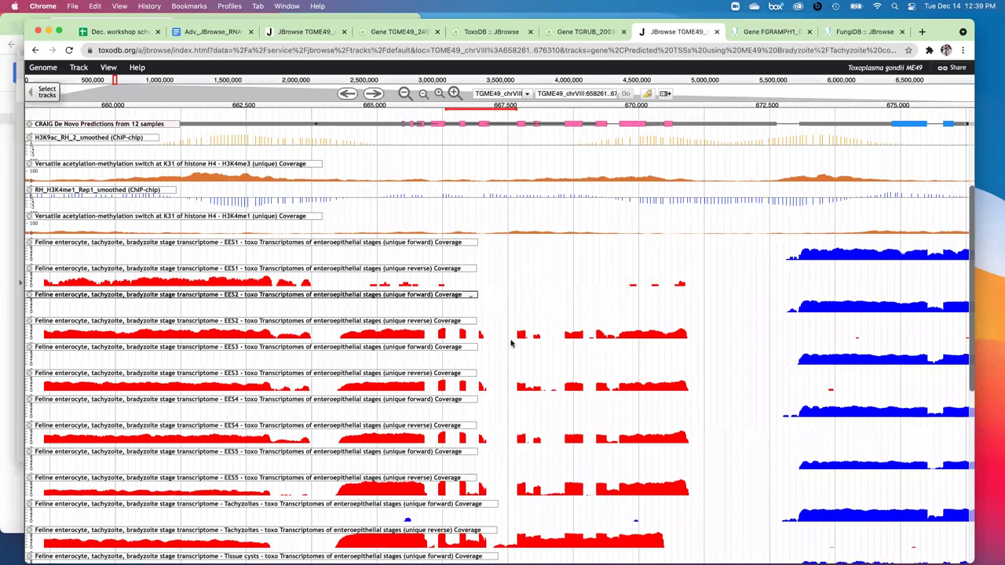
scroll(511, 343, "up", 2)
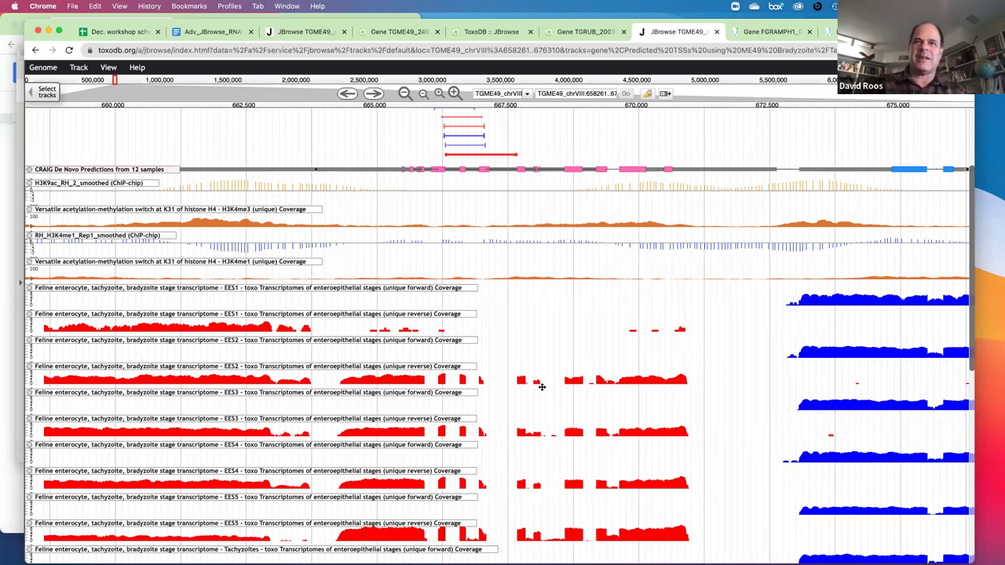
mouse_move(539, 384)
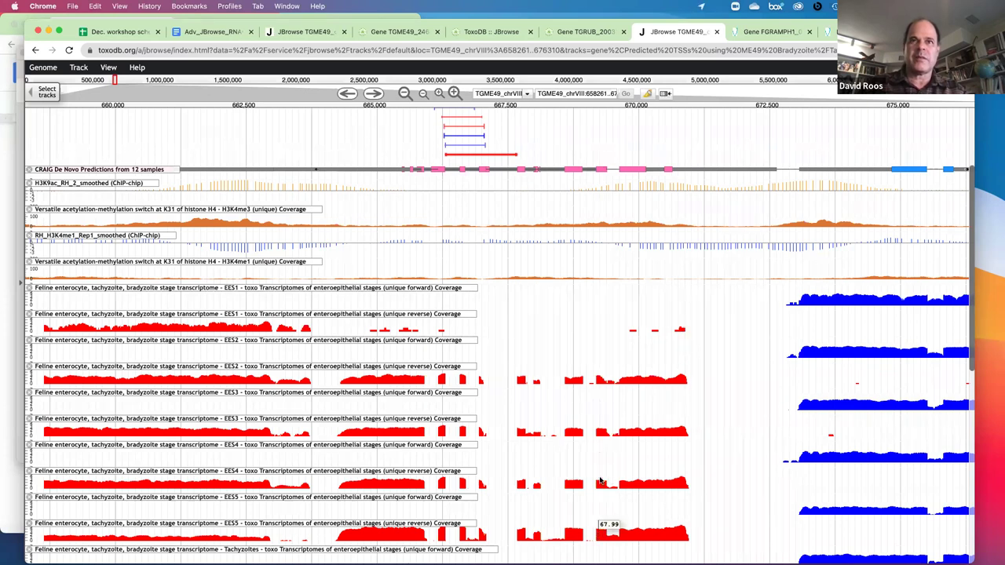
scroll(597, 447, "up", 3)
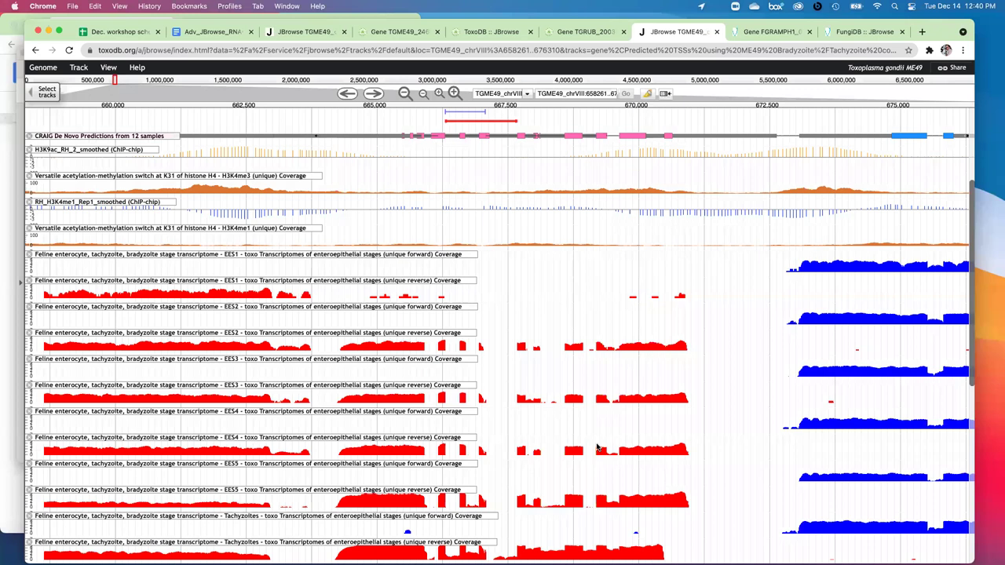
scroll(597, 447, "up", 5)
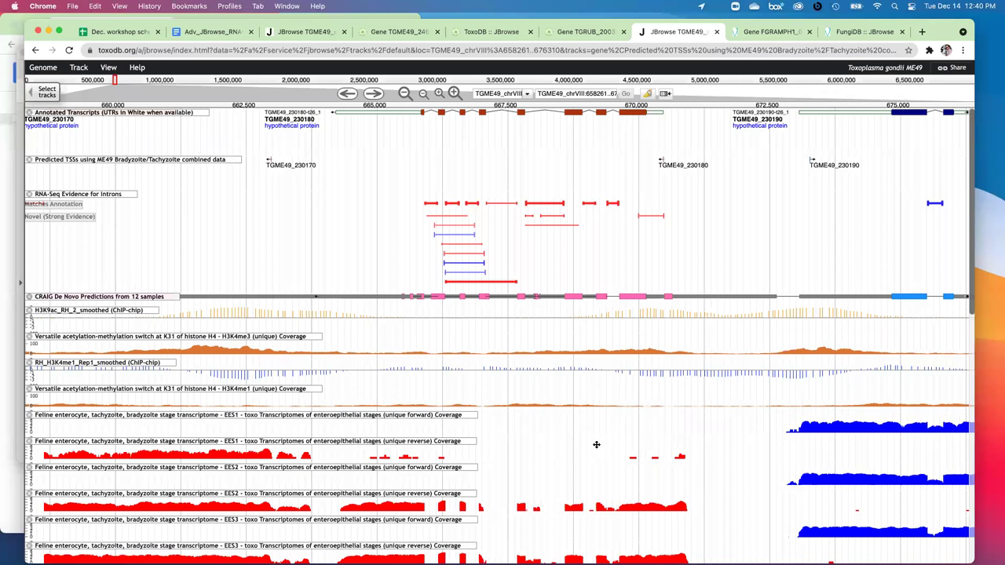
scroll(597, 448, "down", 2)
scroll(597, 447, "down", 10)
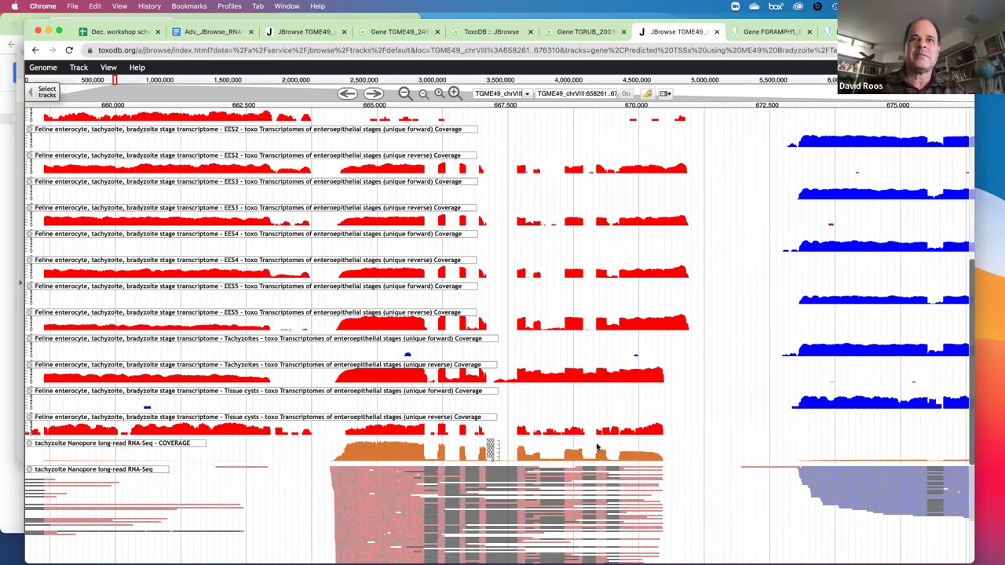
scroll(596, 447, "up", 1)
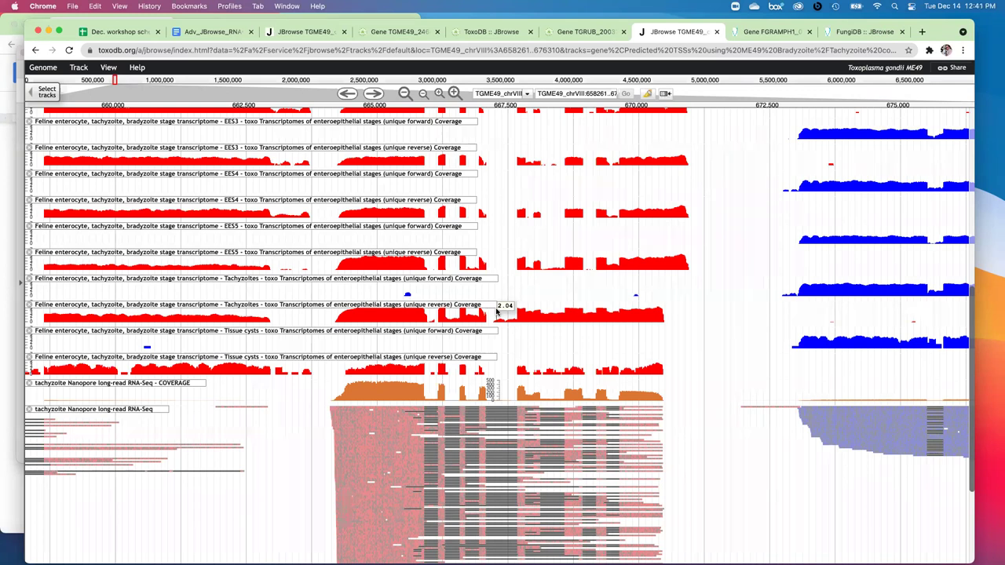
scroll(496, 312, "up", 10)
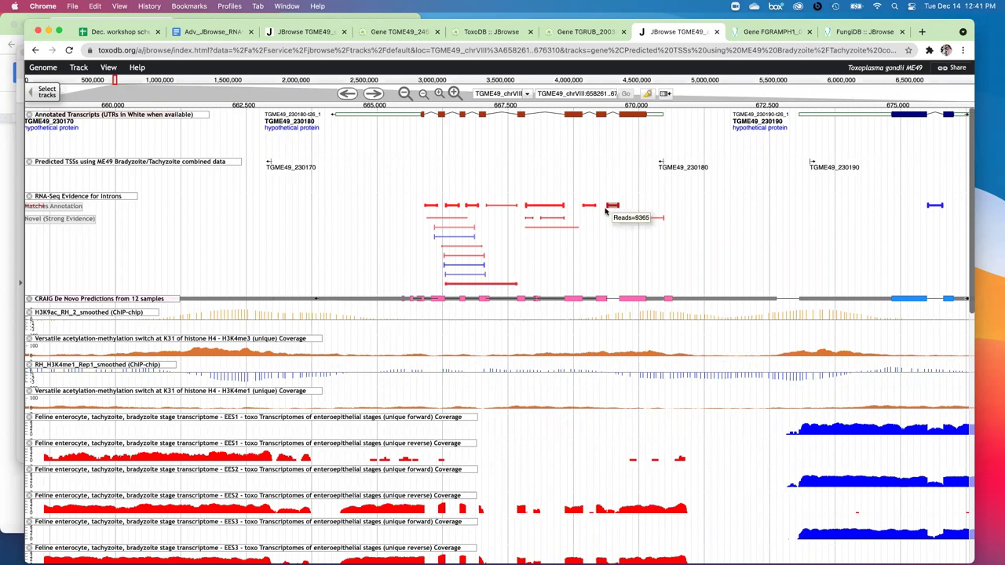
mouse_move(587, 206)
mouse_move(490, 208)
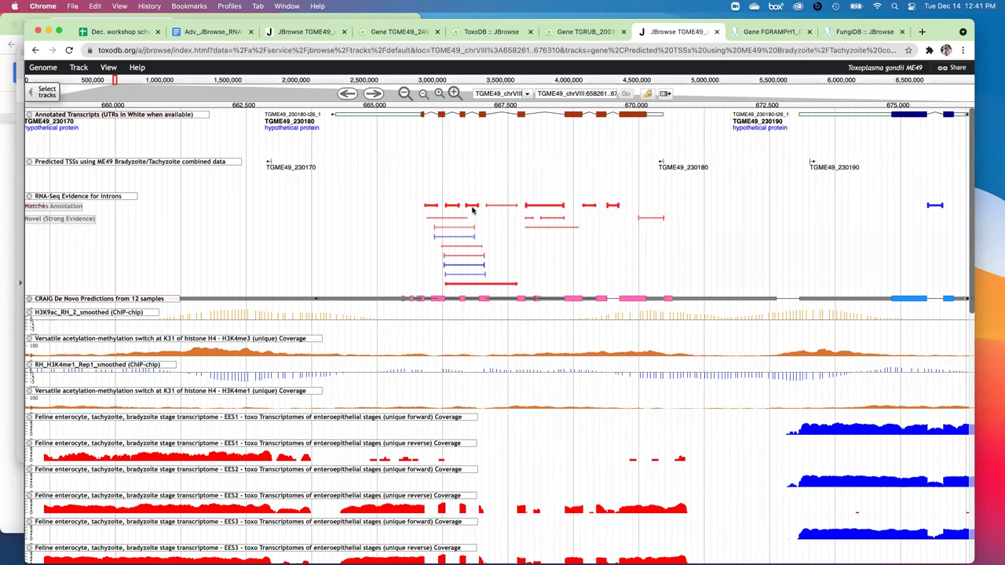
mouse_move(453, 208)
mouse_move(471, 288)
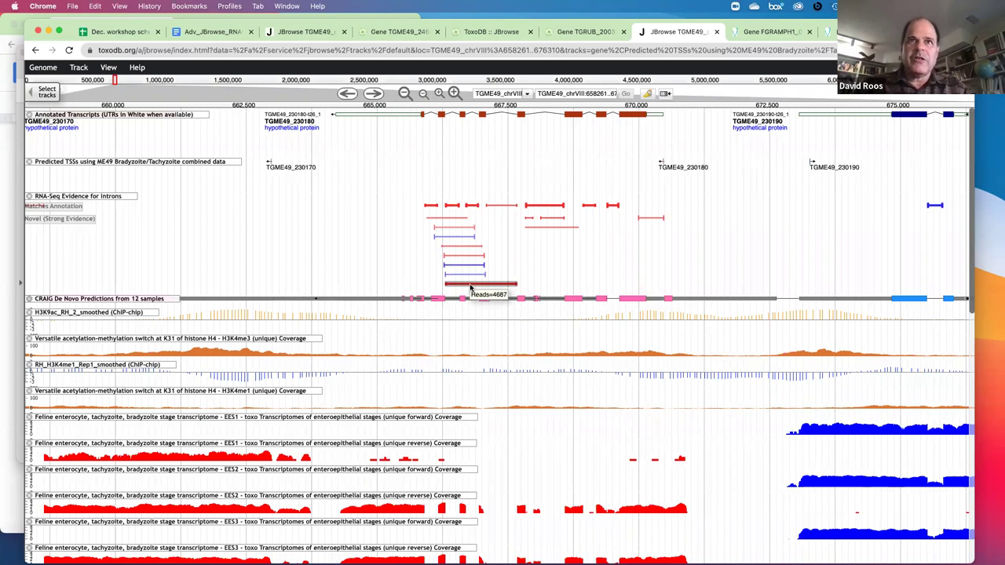
scroll(471, 289, "down", 1)
scroll(470, 289, "down", 5)
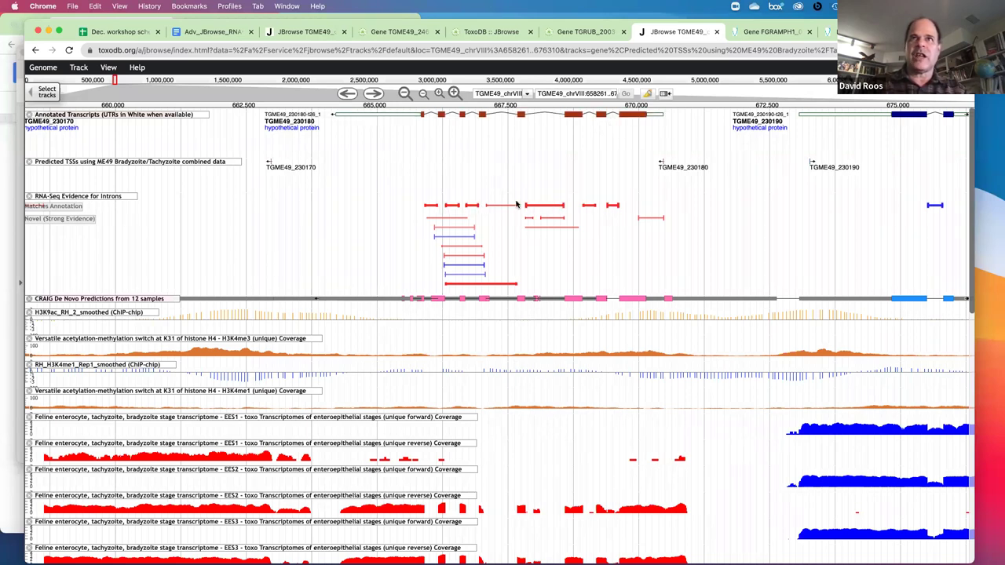
mouse_move(611, 208)
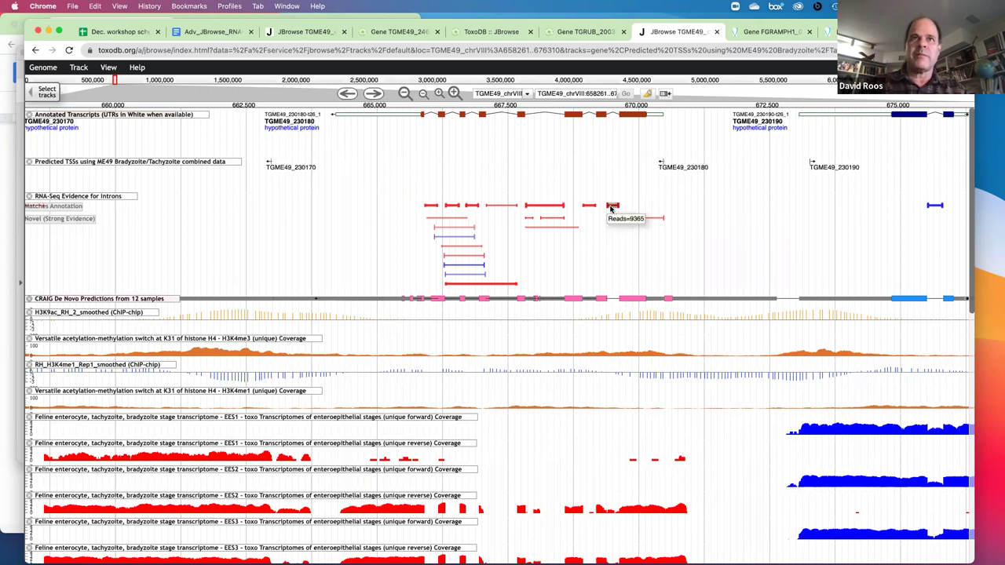
mouse_move(505, 286)
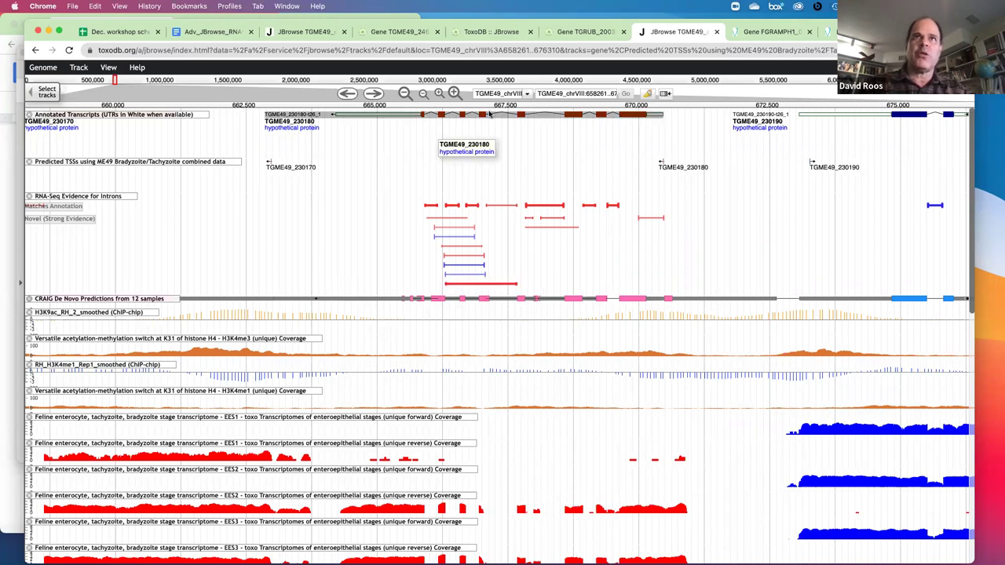
mouse_move(484, 123)
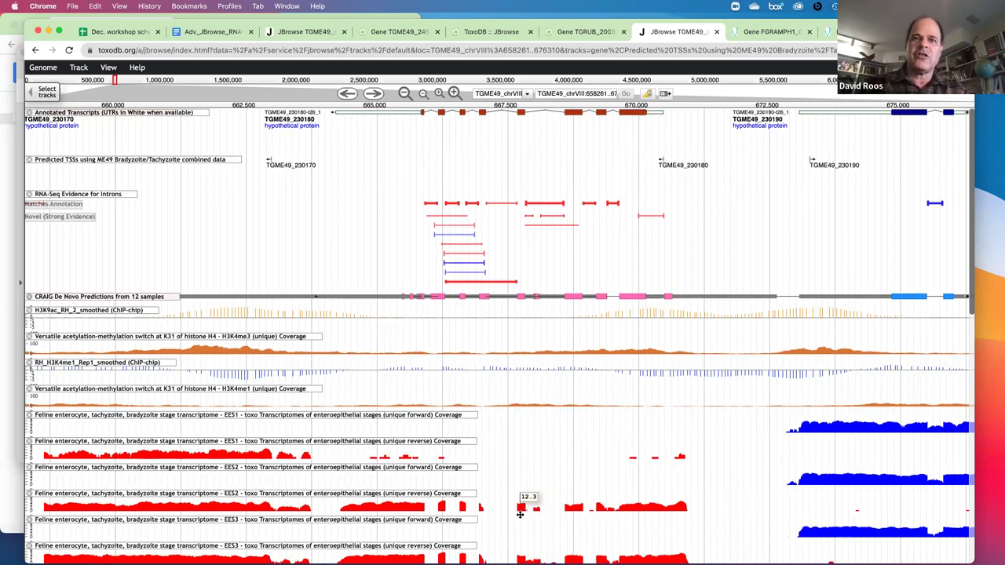
scroll(522, 471, "down", 3)
scroll(519, 437, "down", 2)
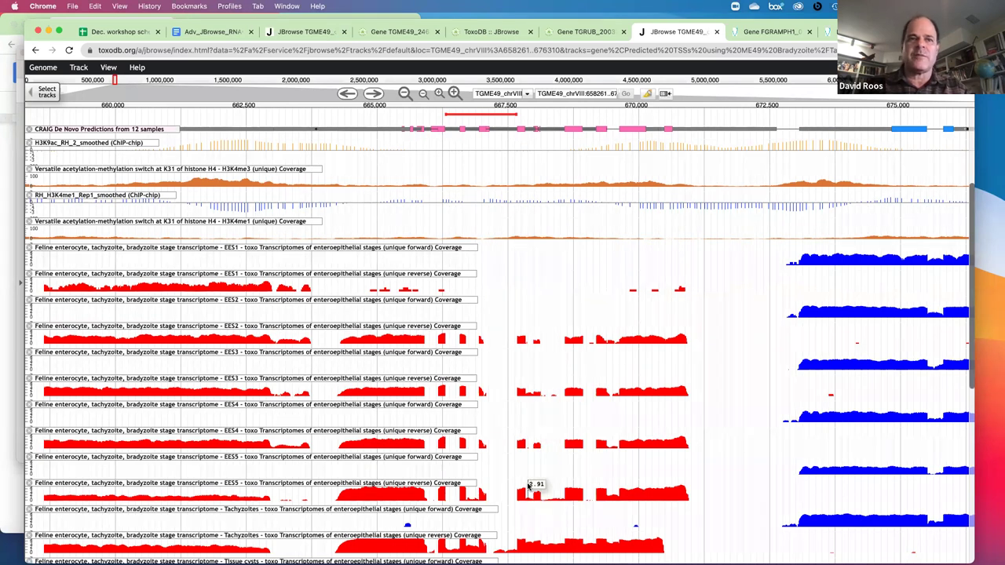
scroll(529, 486, "down", 3)
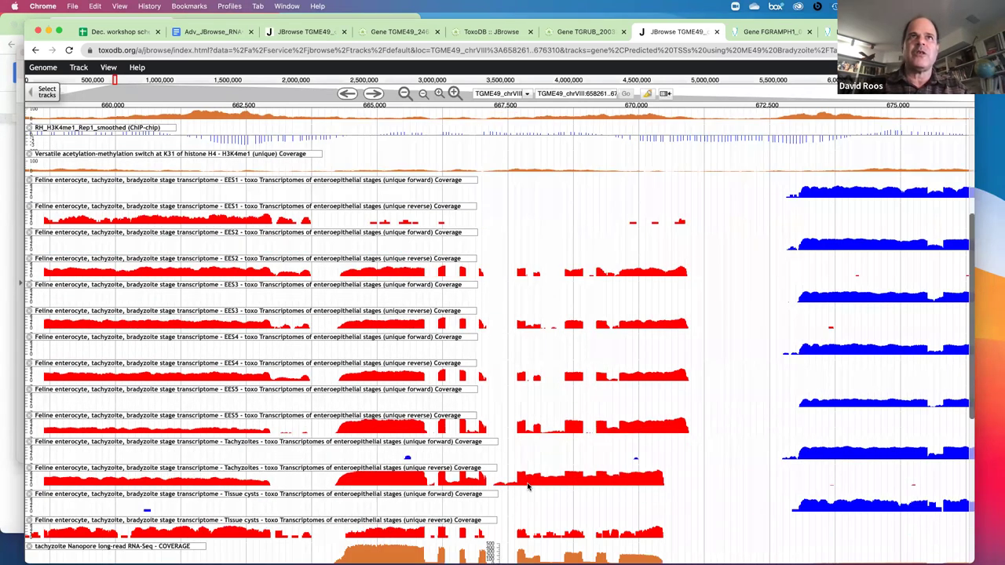
scroll(528, 486, "up", 3)
scroll(528, 487, "up", 8)
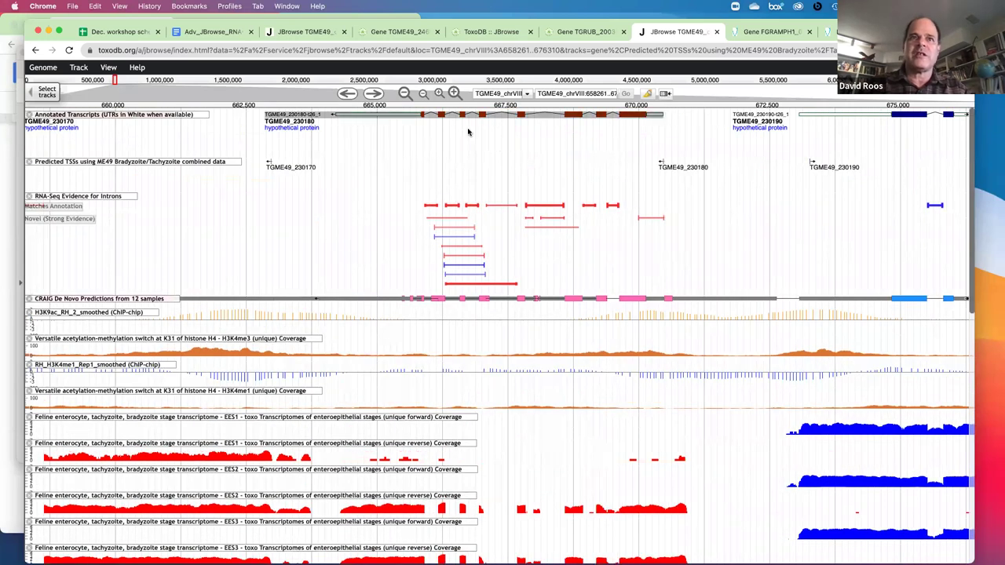
scroll(505, 315, "down", 1)
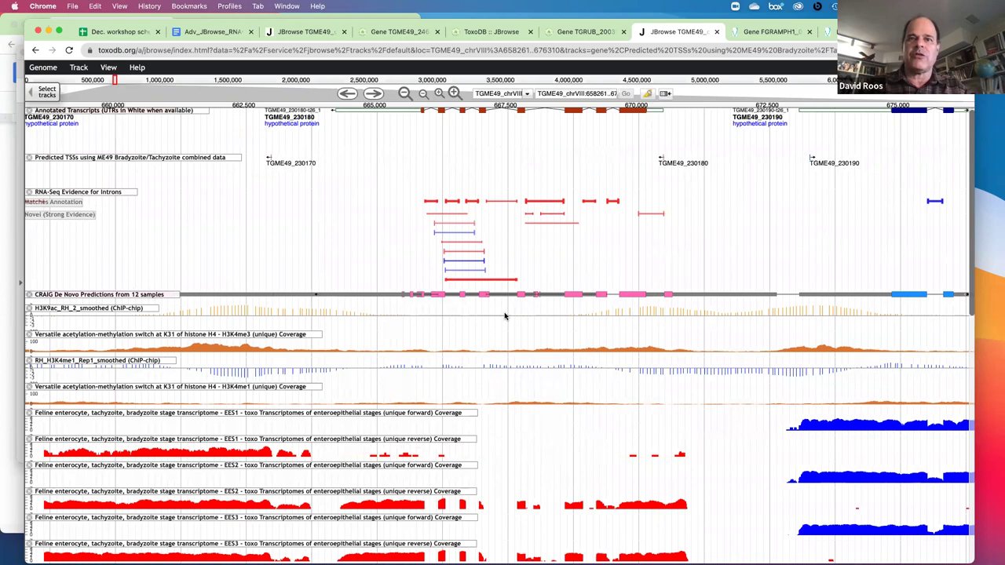
scroll(505, 315, "down", 15)
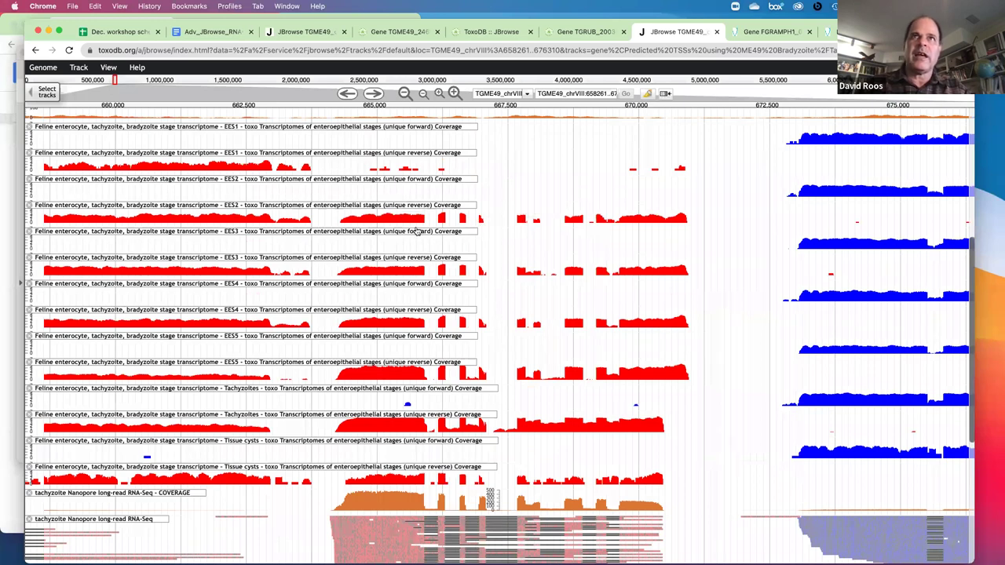
scroll(416, 233, "up", 1)
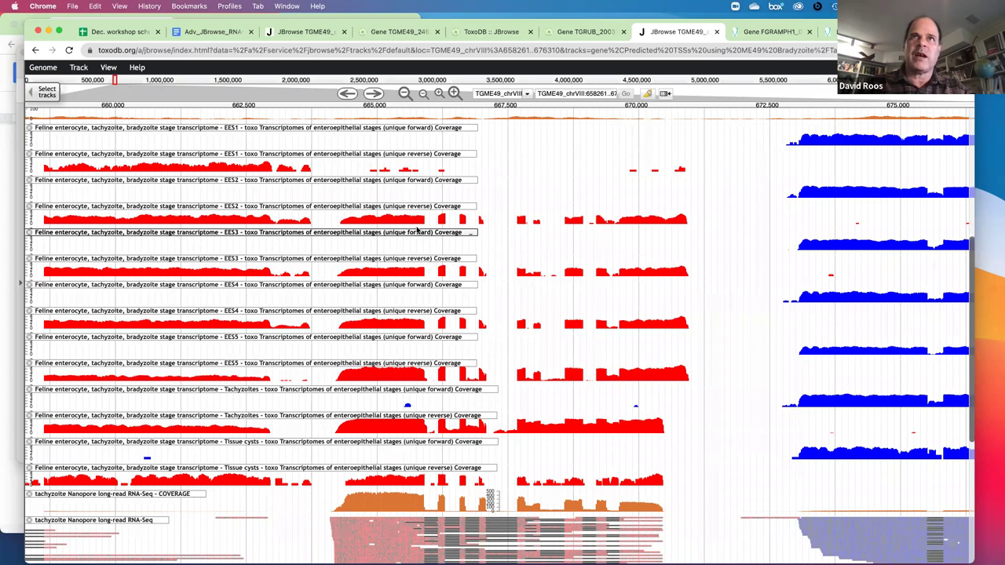
scroll(416, 232, "up", 5)
scroll(498, 208, "up", 5)
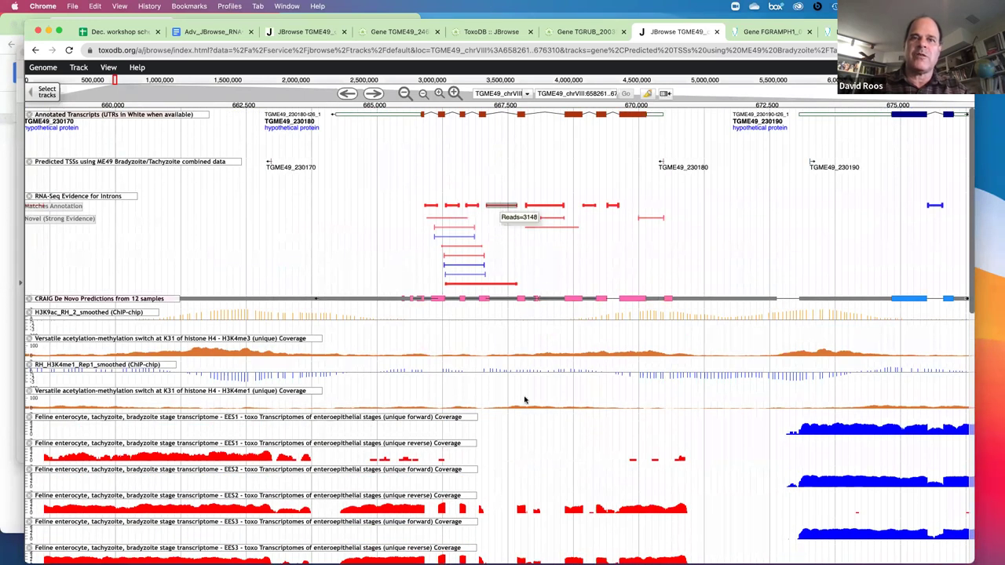
scroll(524, 400, "down", 4)
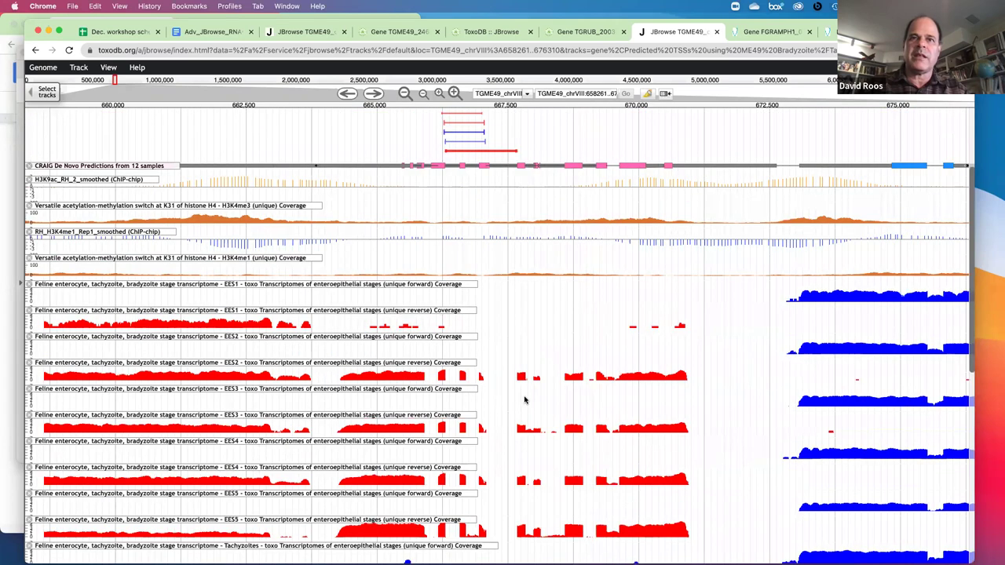
scroll(524, 401, "down", 3)
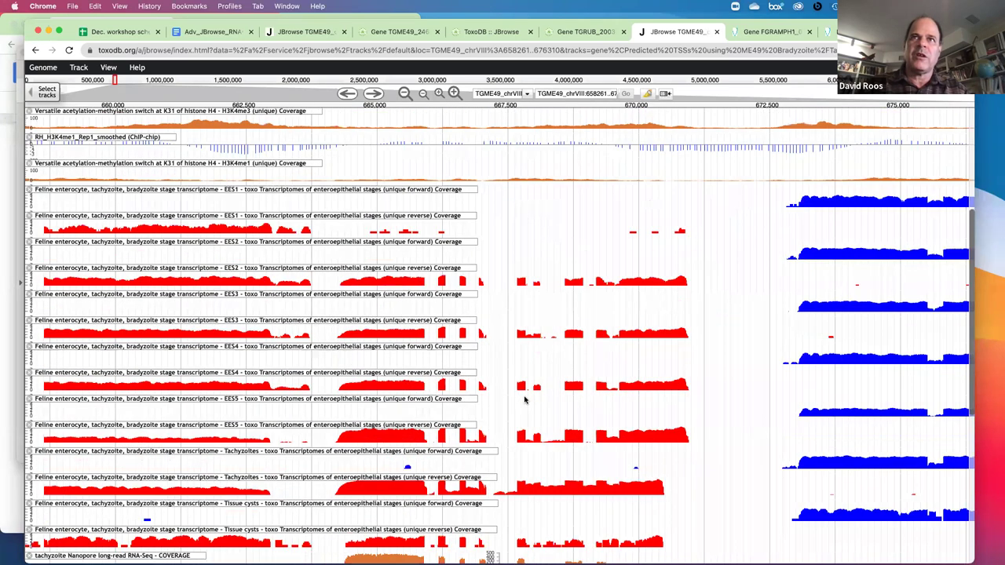
scroll(685, 242, "down", 1)
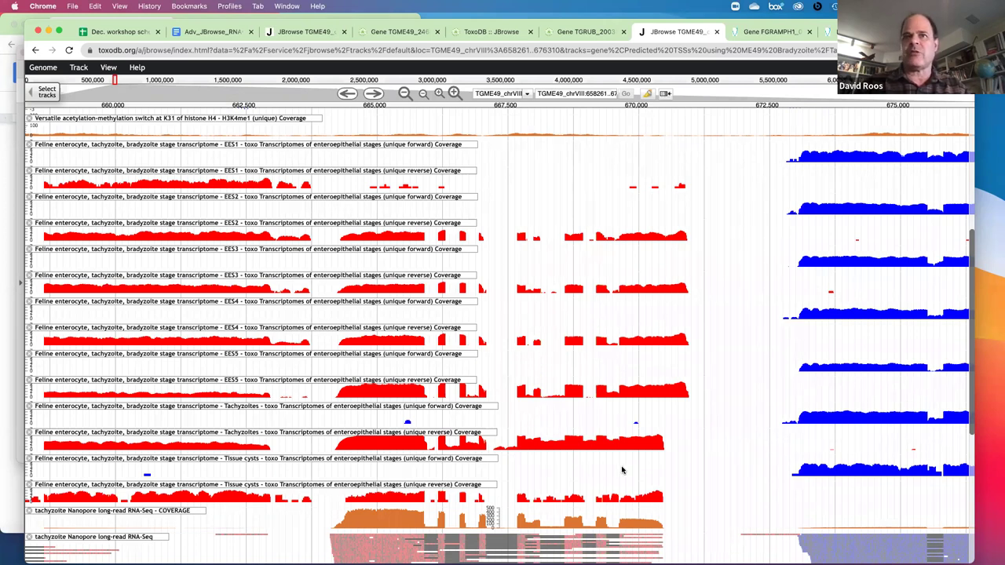
mouse_move(679, 392)
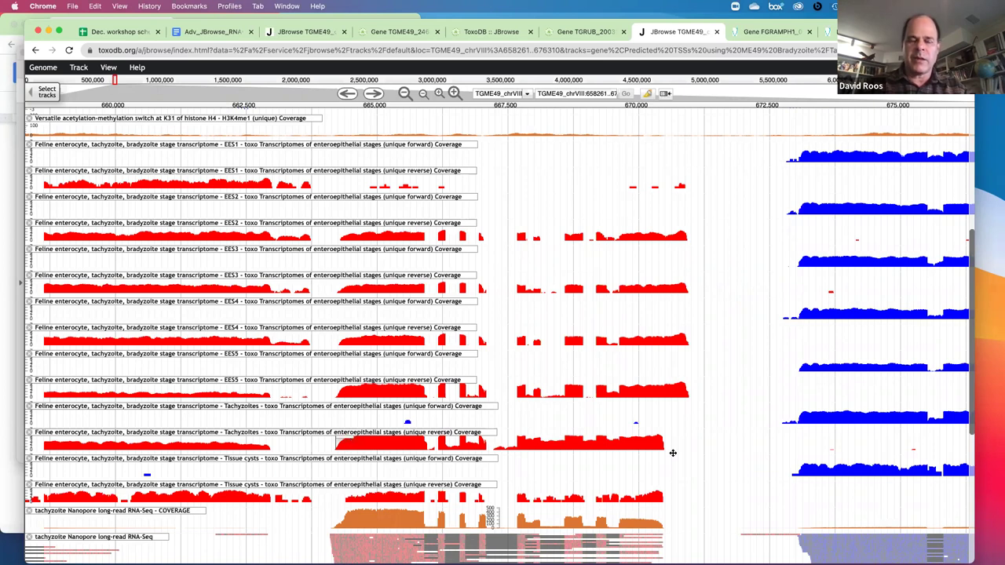
mouse_move(672, 453)
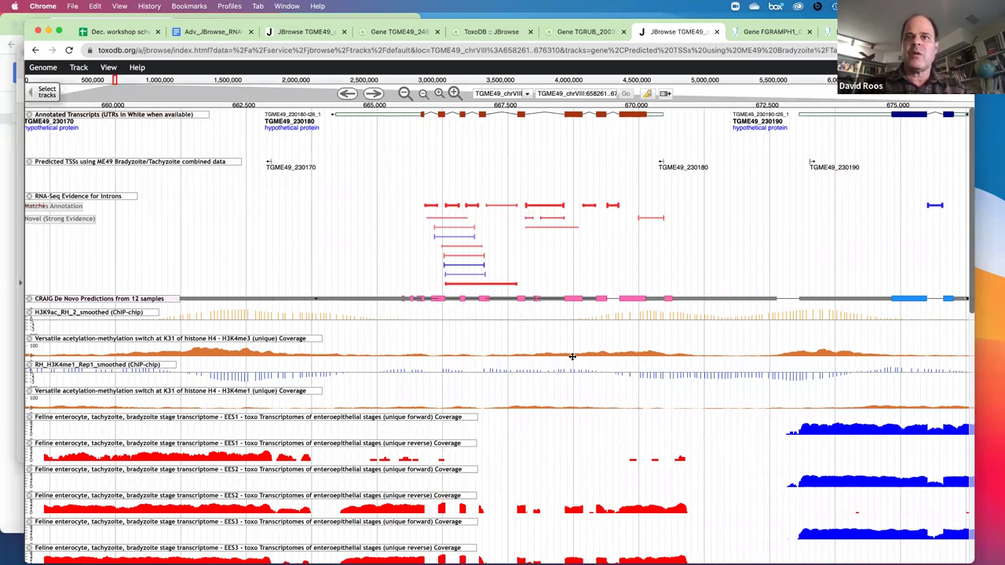
scroll(572, 357, "down", 1)
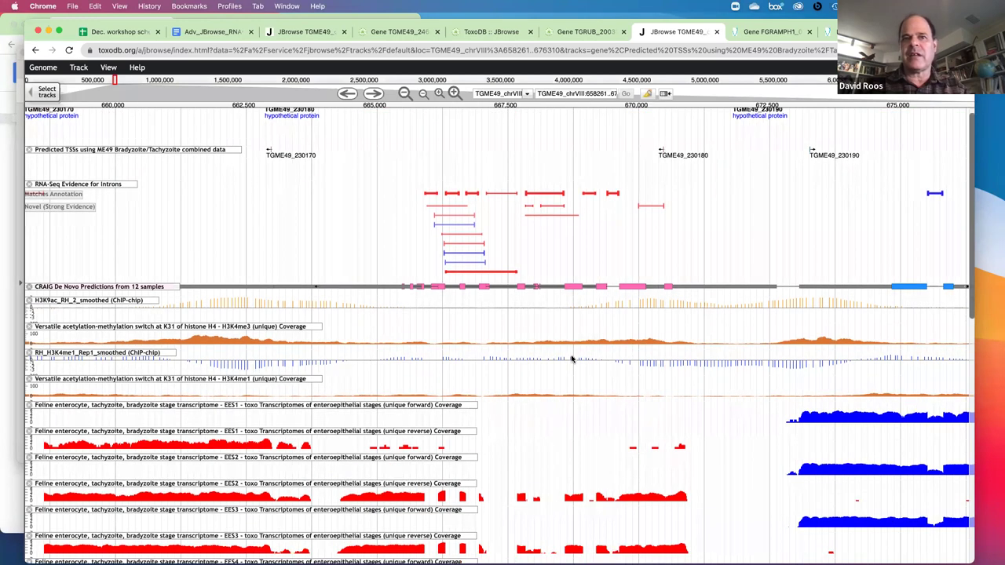
scroll(572, 359, "down", 2)
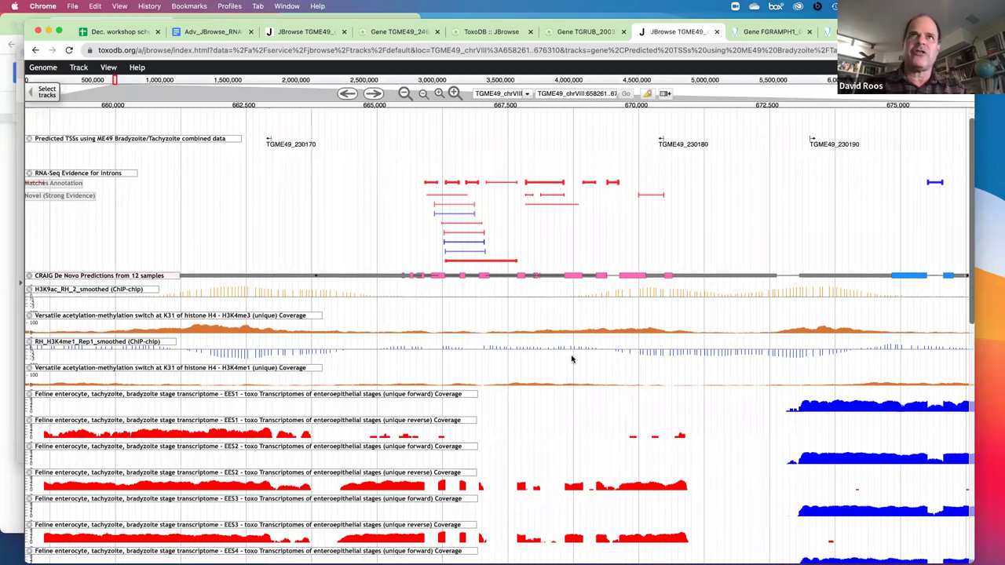
scroll(572, 358, "down", 3)
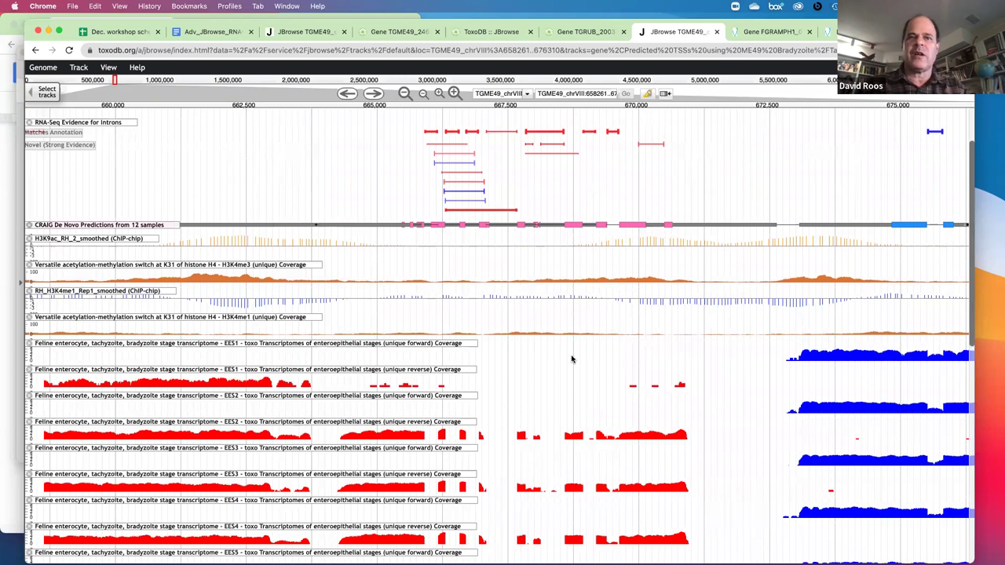
scroll(572, 359, "down", 1)
scroll(571, 359, "down", 4)
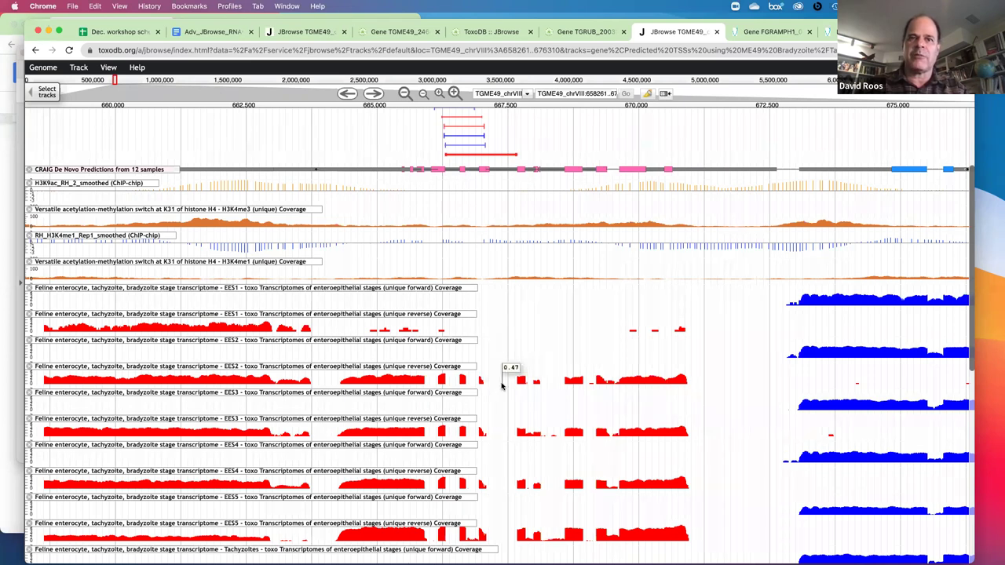
scroll(503, 385, "down", 3)
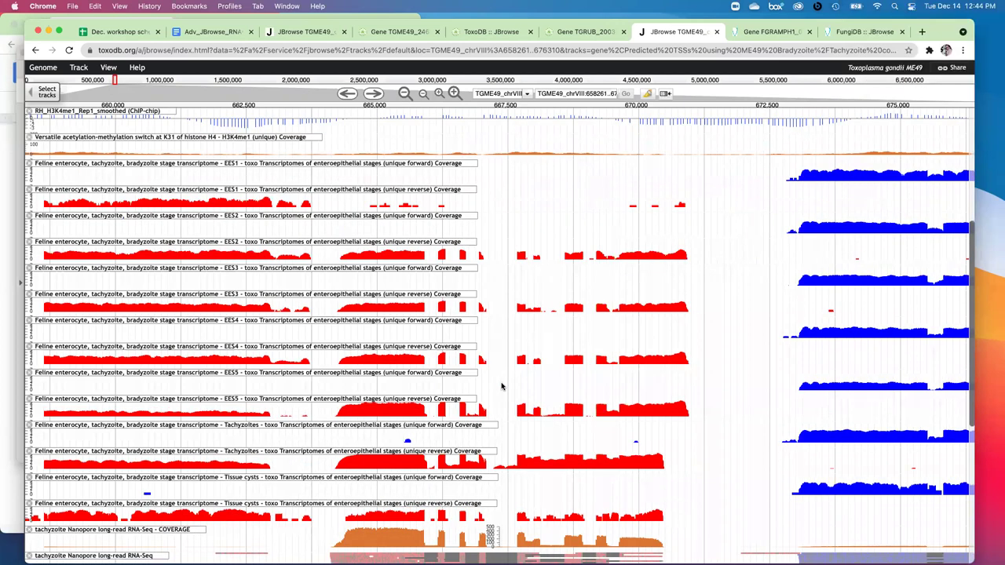
scroll(512, 409, "down", 1)
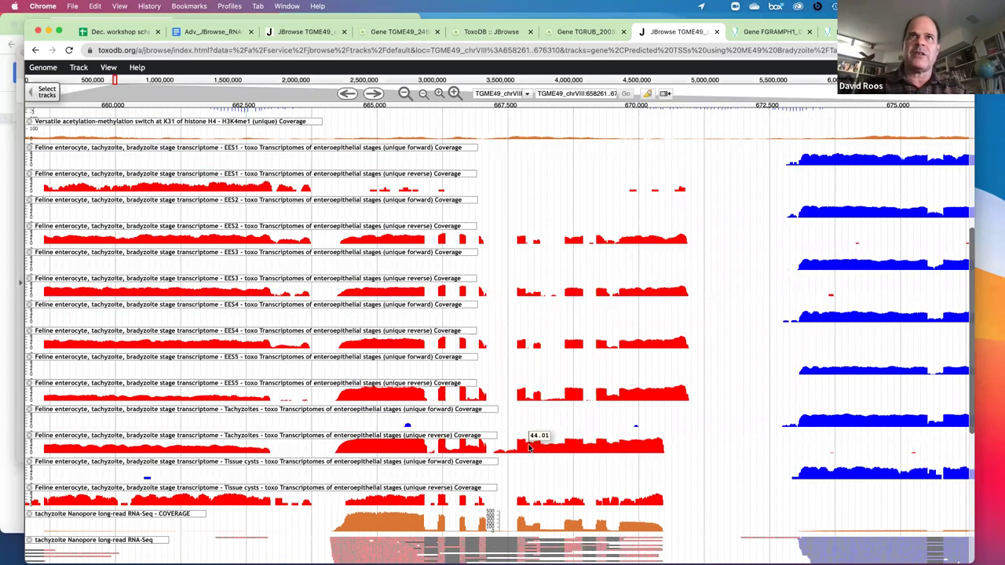
Scroll the page up toward the track selector controls
scroll(529, 447, "up", 4)
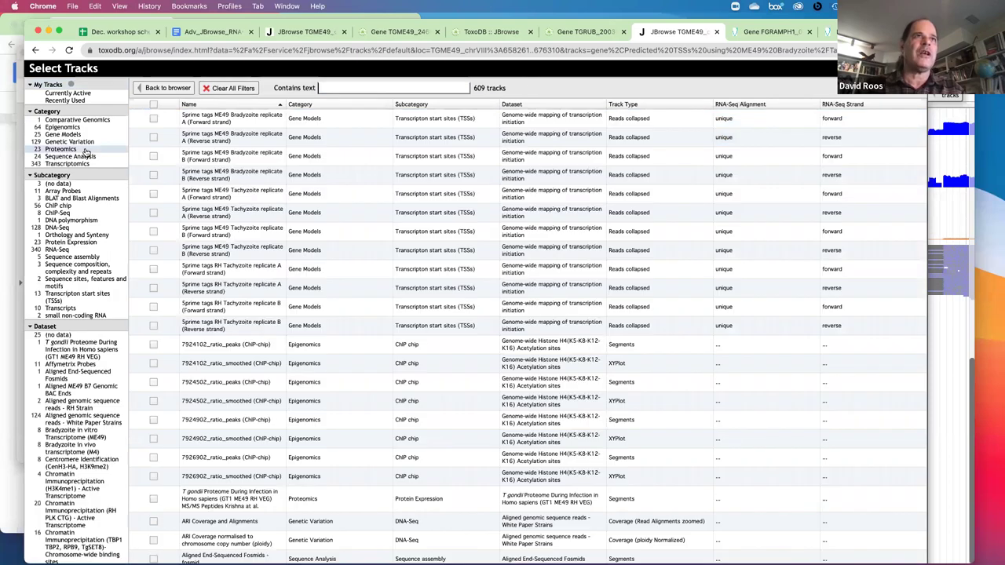
Filter the track catalogue to the 23 Proteomics tracks and enable All MS/MS Peptides
left_click(85, 150)
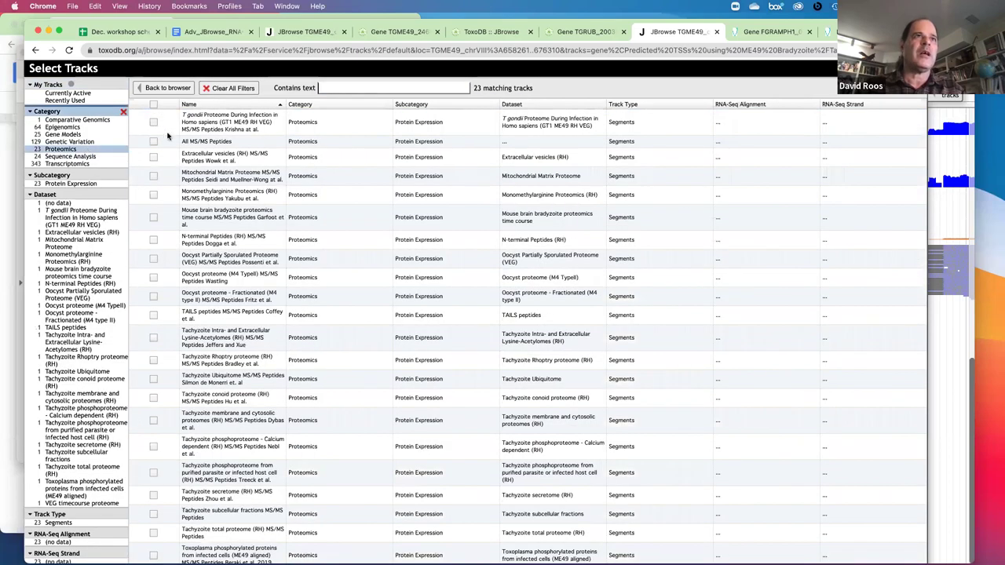
left_click(186, 219)
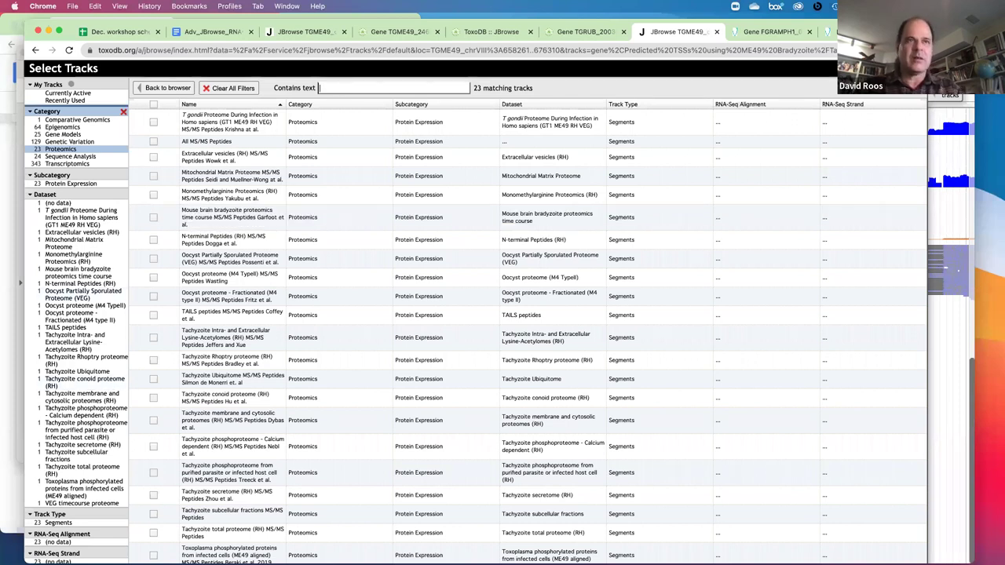
type("combin")
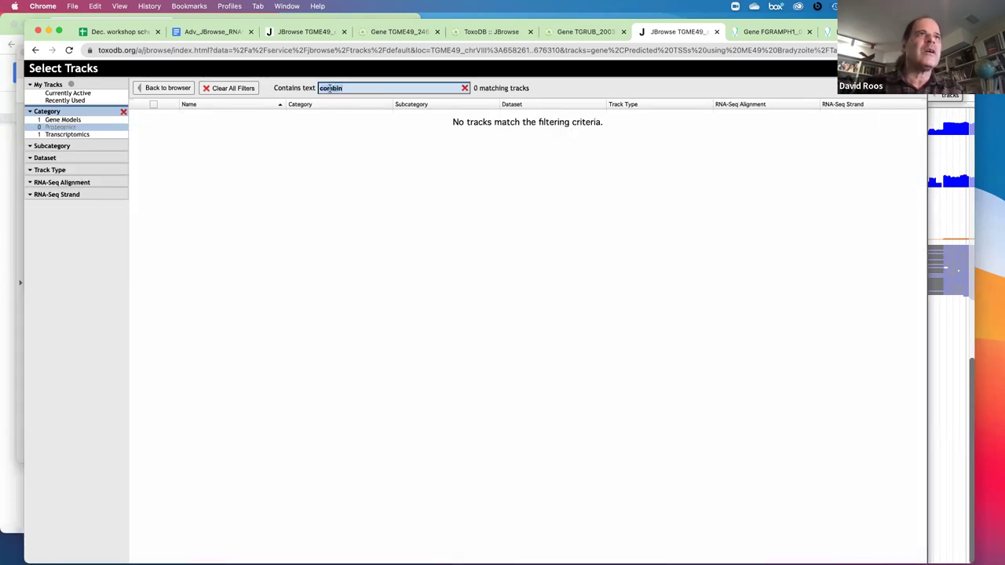
key("BackSpace")
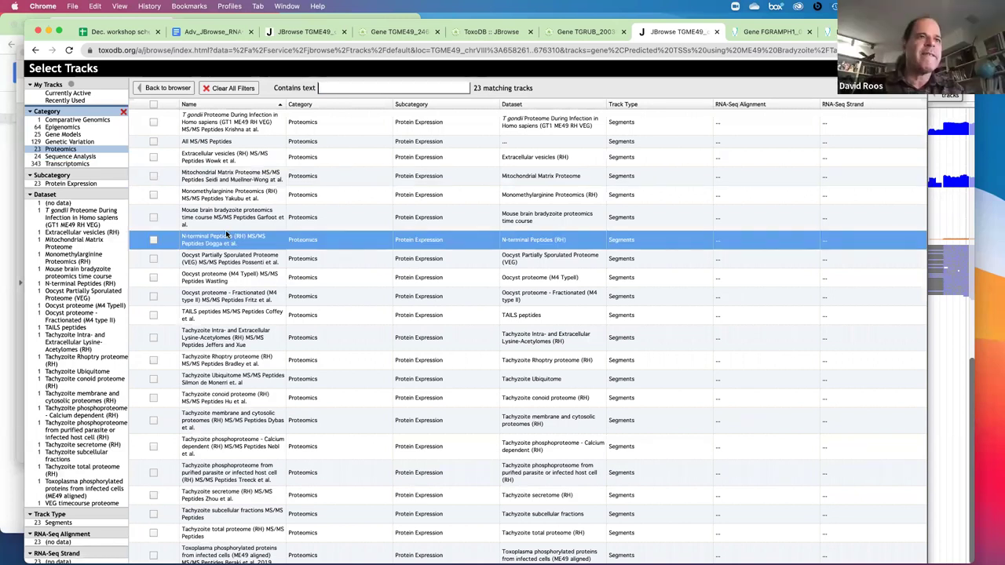
left_click(210, 385)
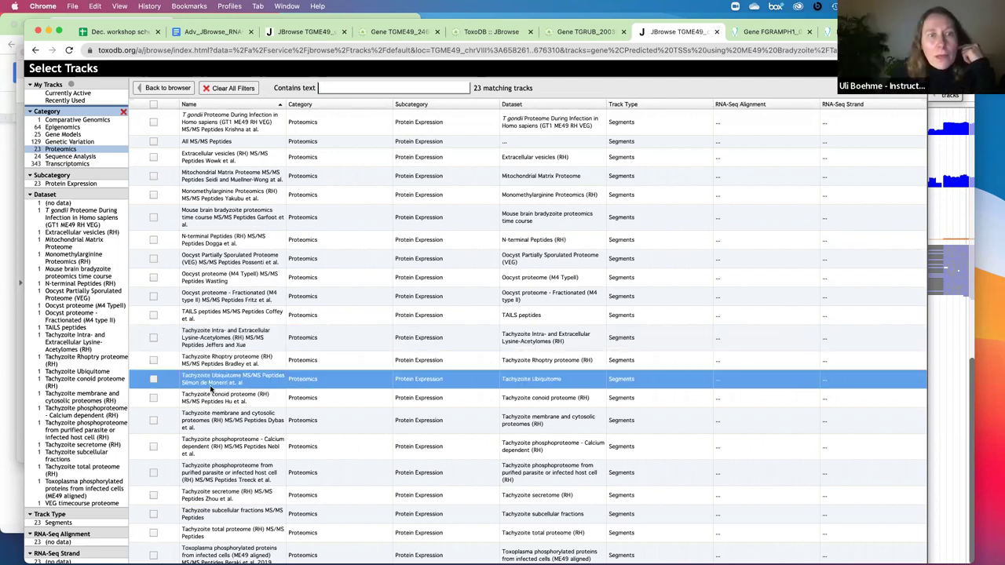
left_click(155, 145)
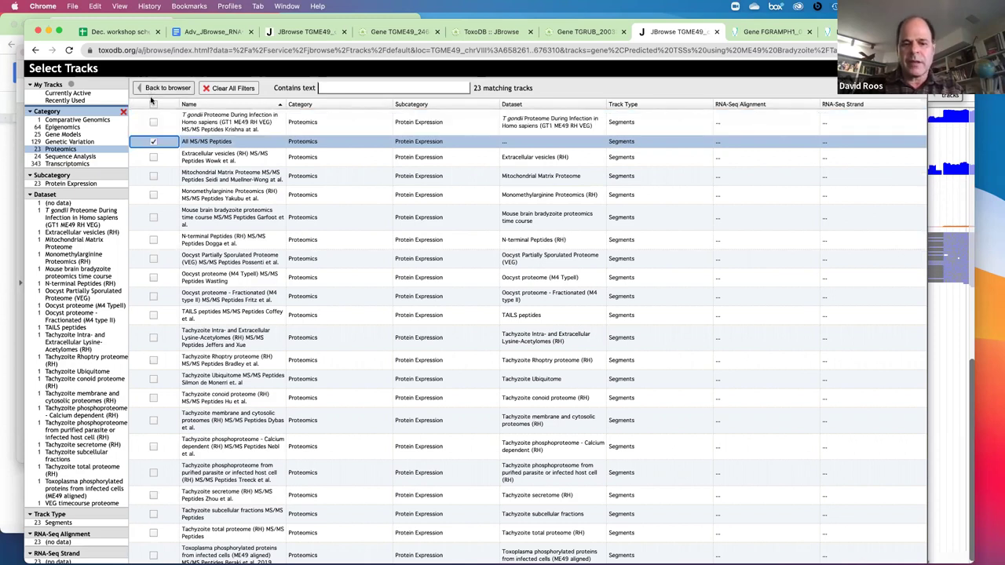
Return to the genome view with All MS/MS Peptides shown below the TSS track
left_click(159, 122)
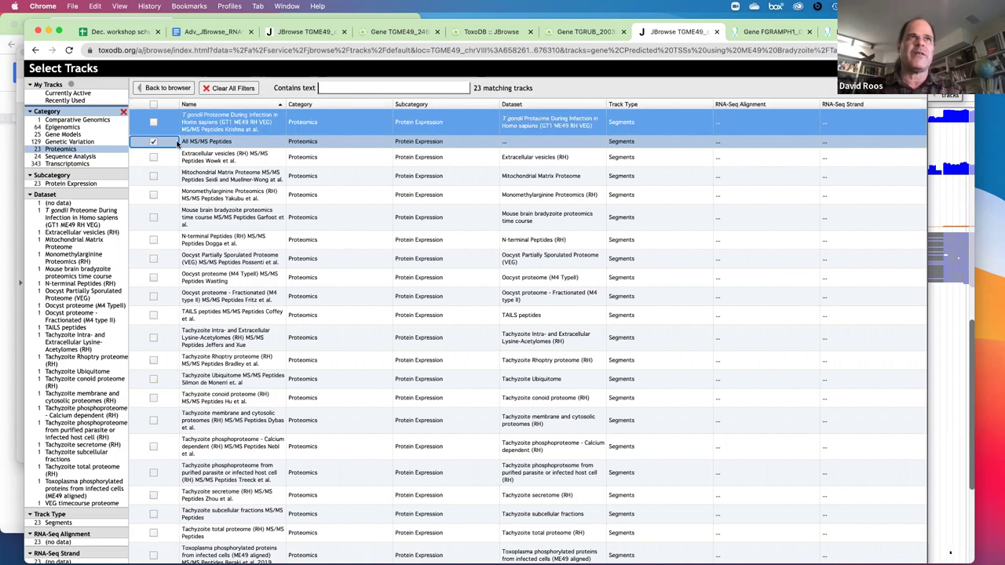
left_click(139, 91)
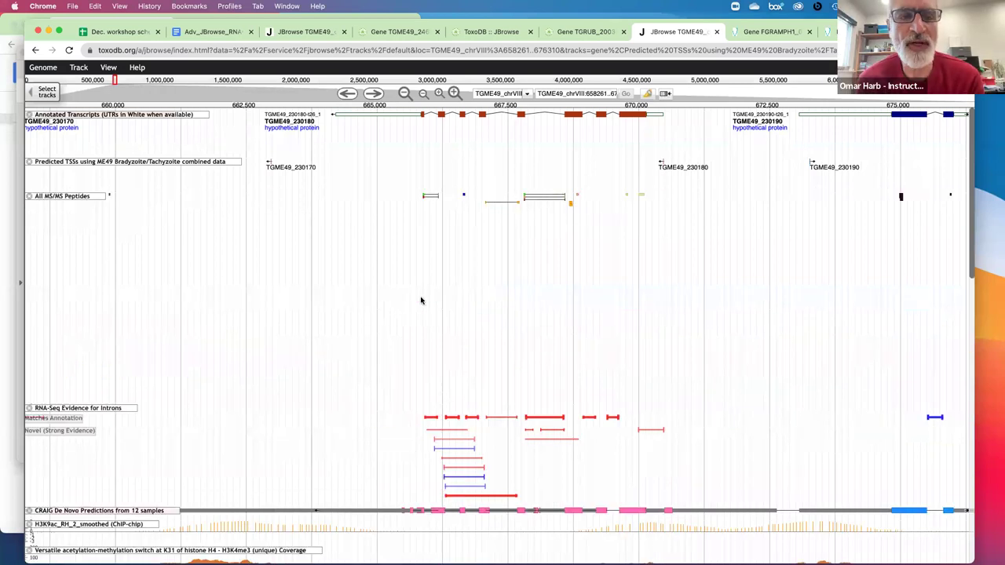
Set the All MS/MS Peptides track's display mode to collapsed
left_click(103, 197)
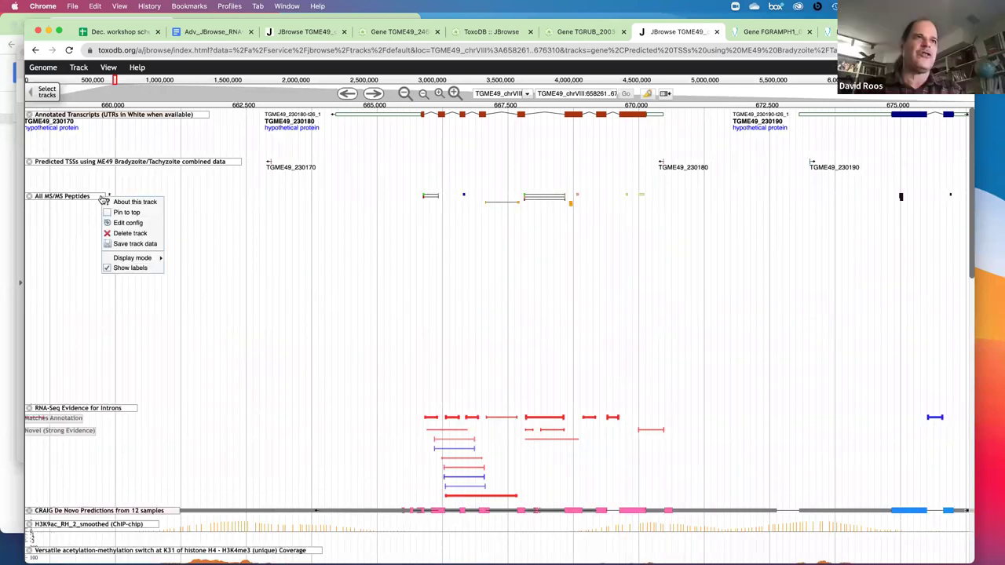
mouse_move(138, 259)
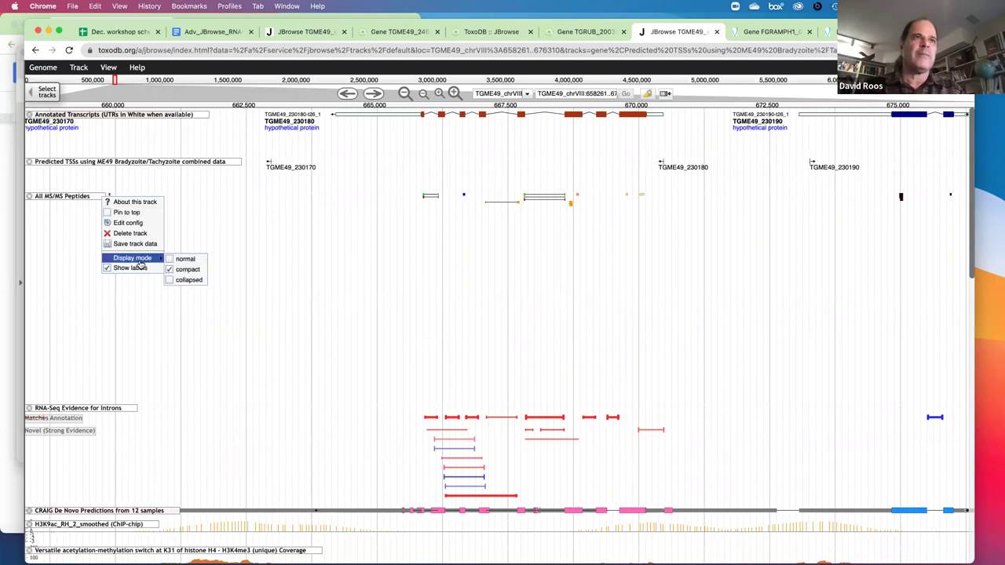
left_click(182, 280)
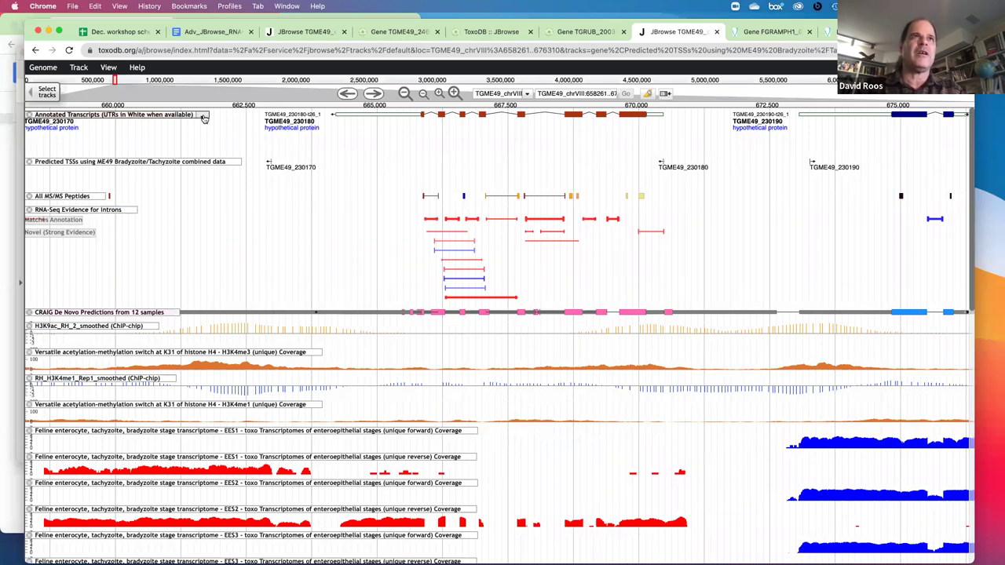
Apply 'Pin to top' to the Annotated Transcripts track from its menu
left_click(203, 117)
left_click(220, 137)
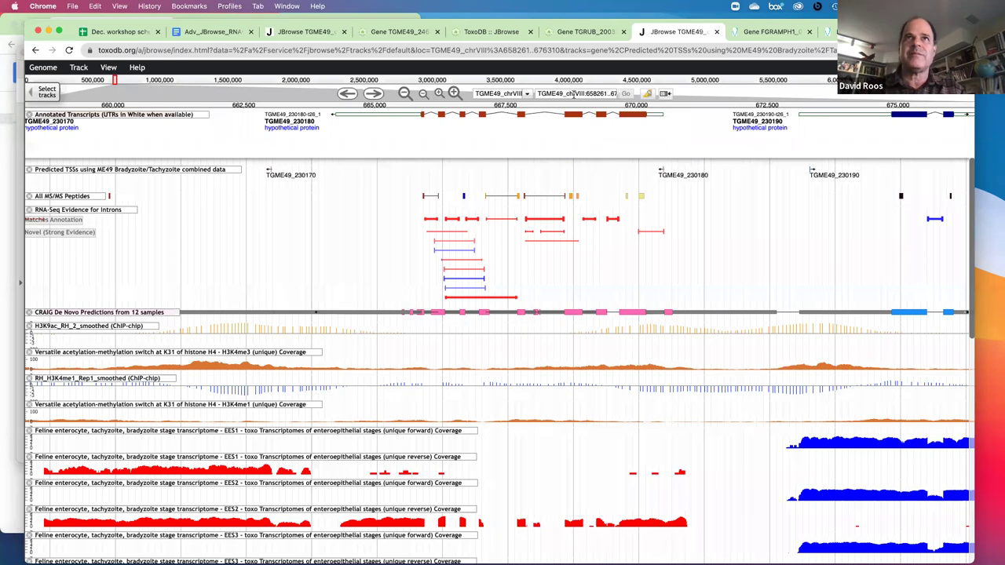
Enter gene ID 276170 in the location box, replacing the mistyped 217490
left_click(575, 92)
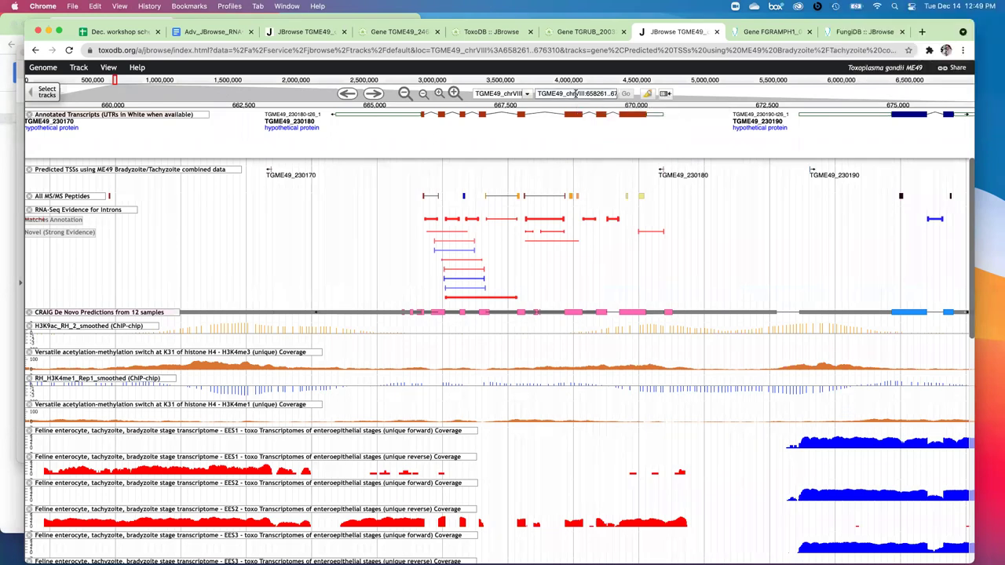
triple_click(576, 92)
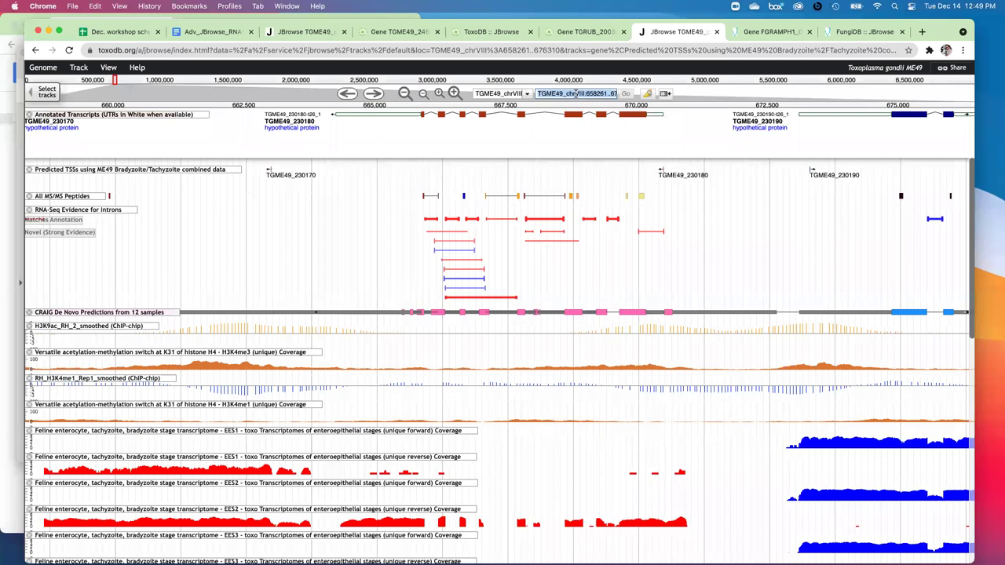
type("21")
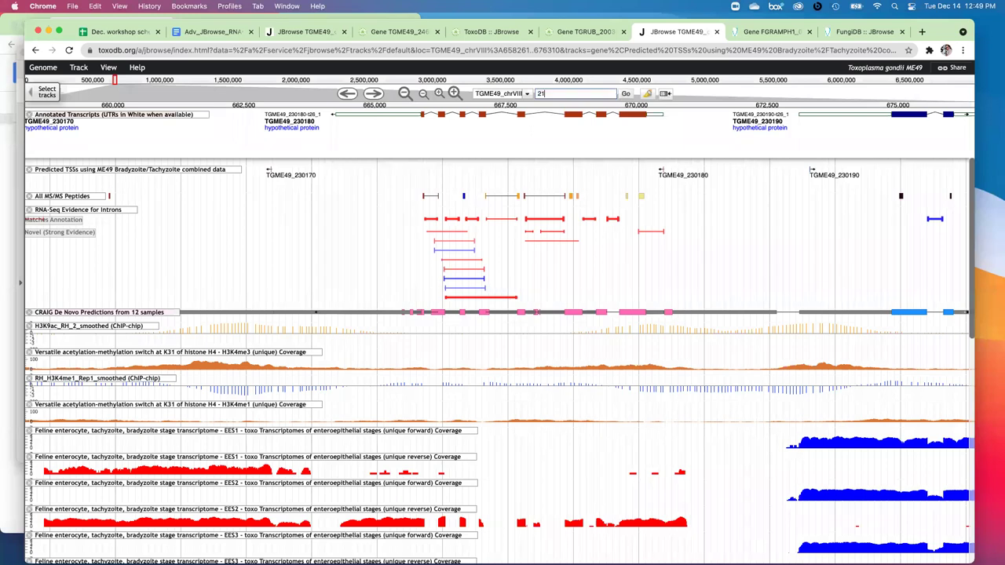
type("74")
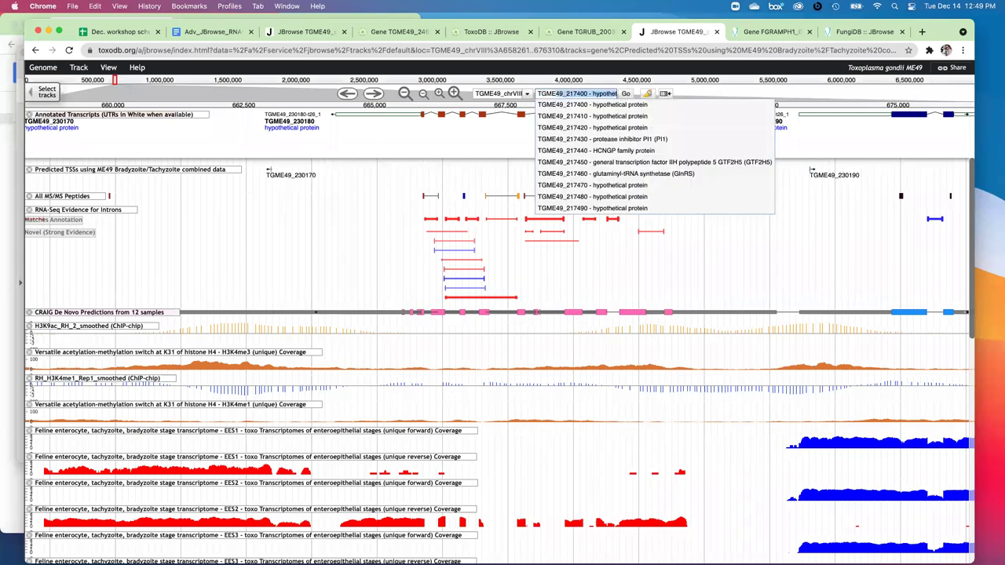
type("90")
key("BackSpace")
key("BackSpace")
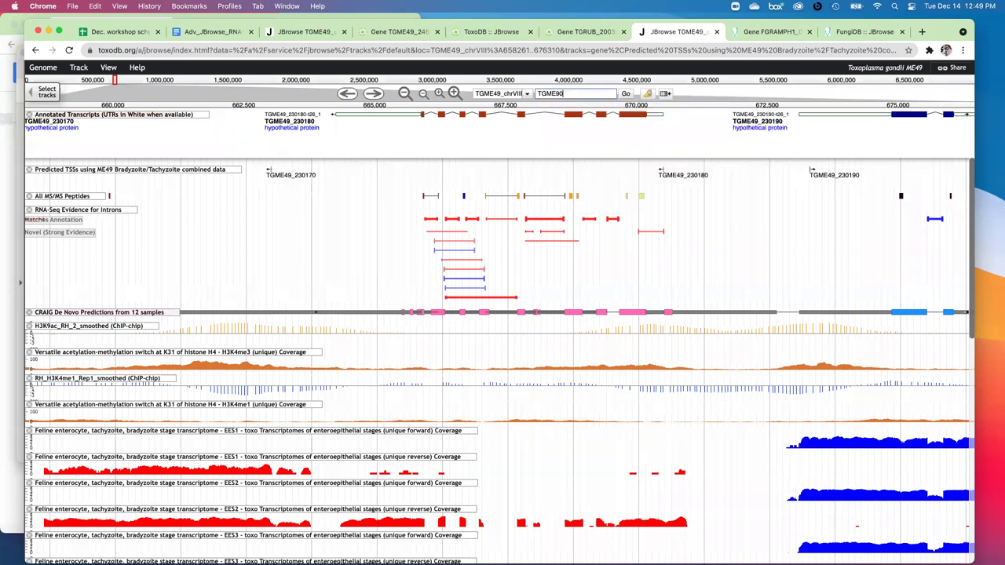
key("BackSpace")
key("BackSpace")
key("BackSpace")
key("BackSpace")
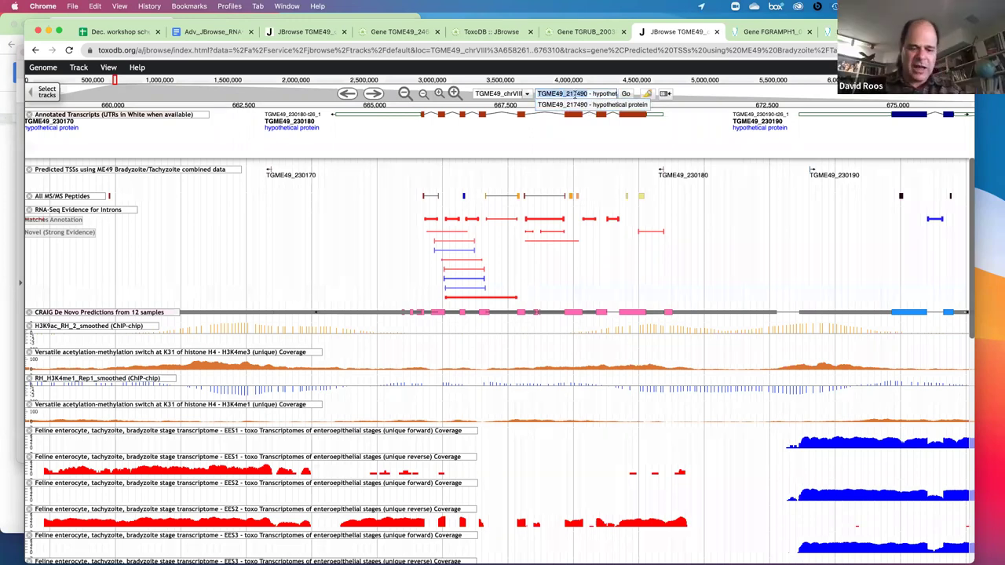
double_click(574, 95)
type("27")
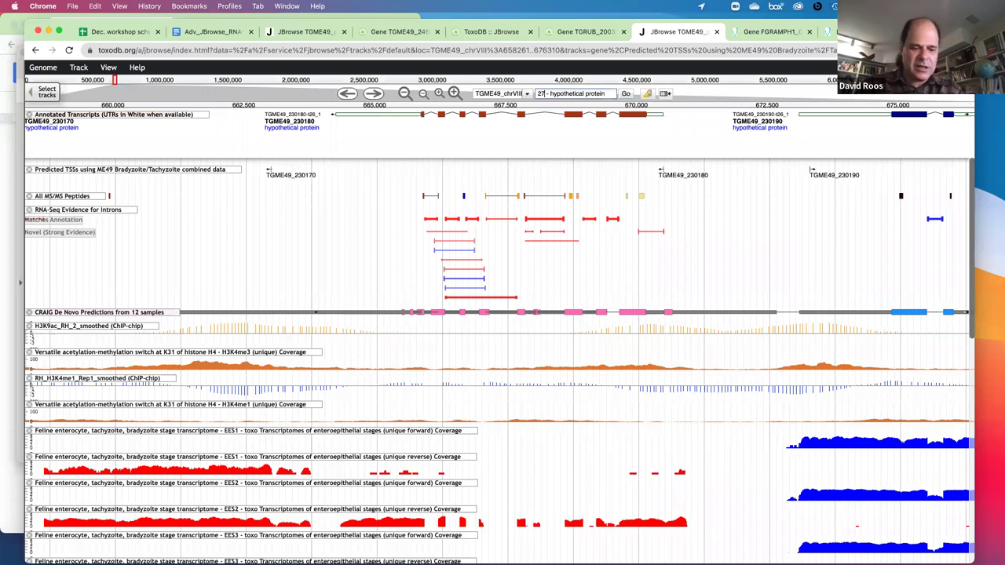
type("6170")
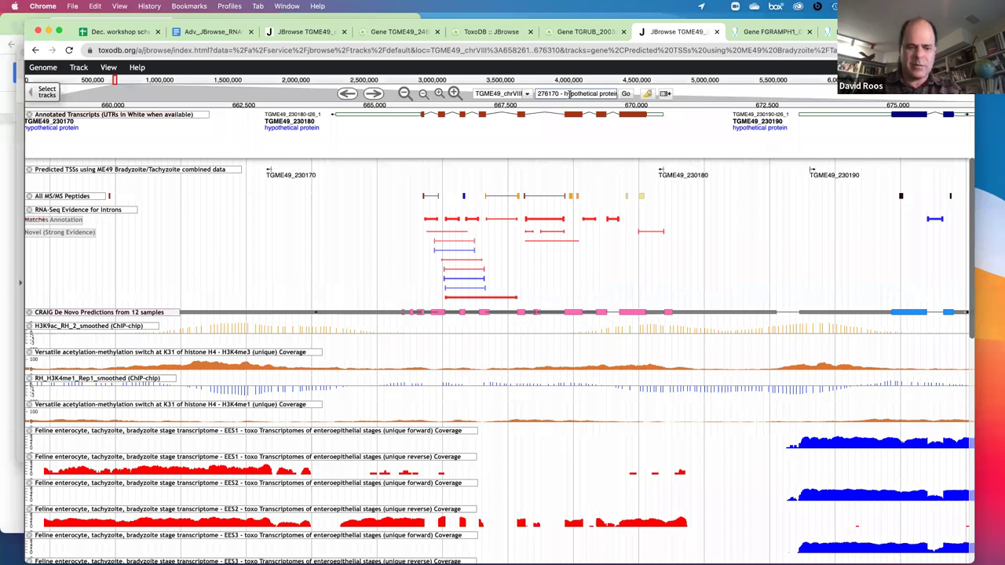
left_click(569, 94)
type("276")
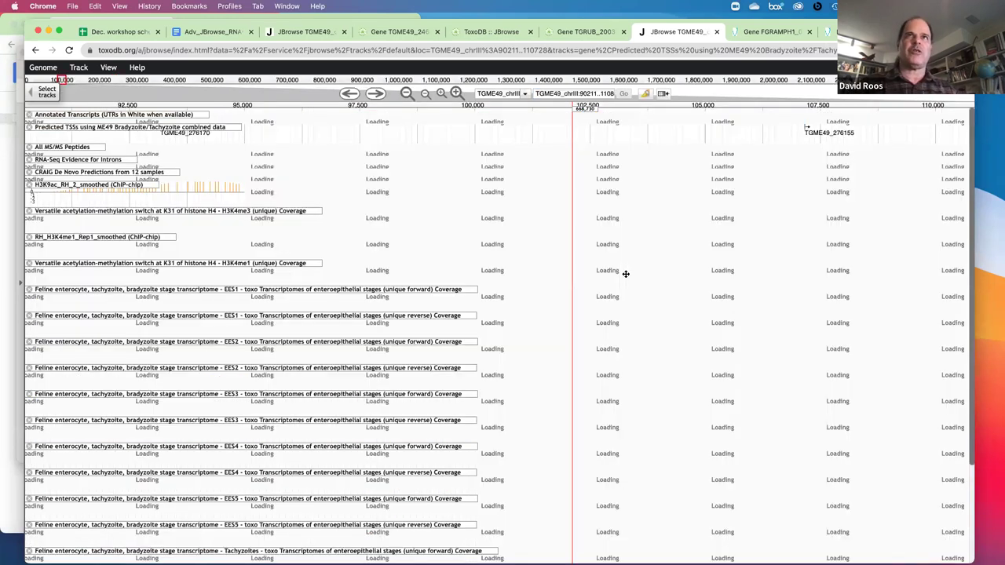
Scroll down the track panel while tracks load, then back up to Annotated Transcripts
scroll(625, 273, "down", 3)
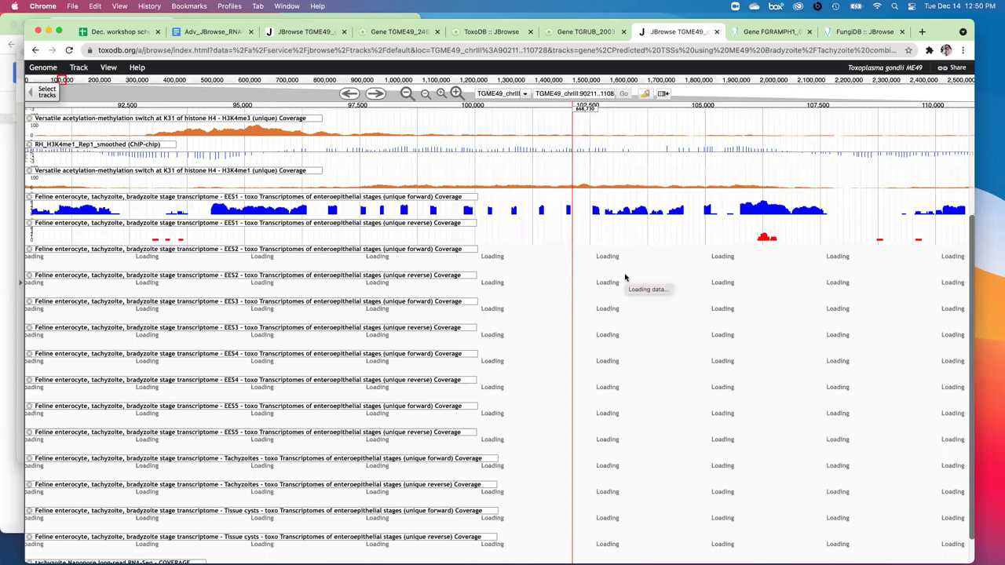
scroll(625, 277, "up", 3)
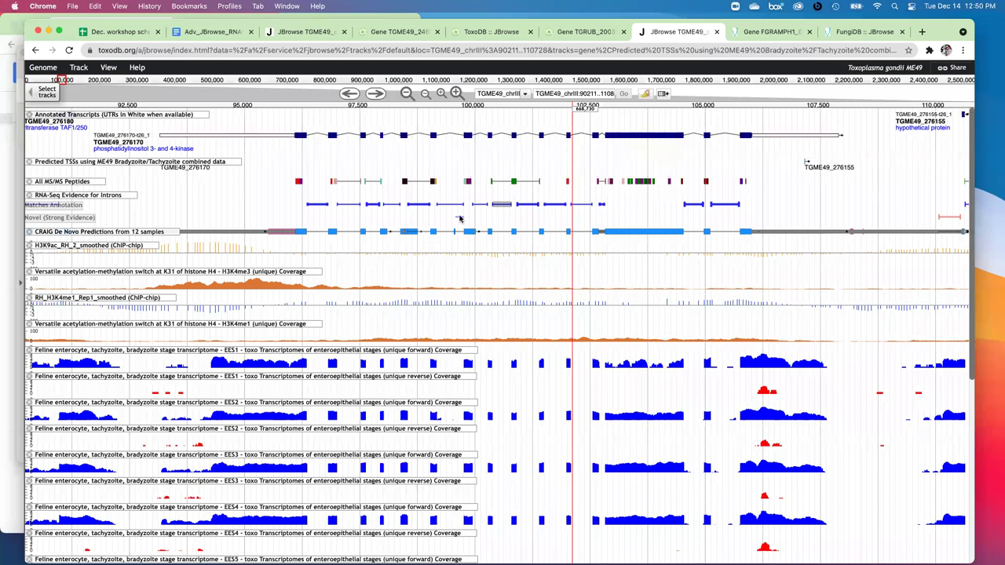
mouse_move(460, 219)
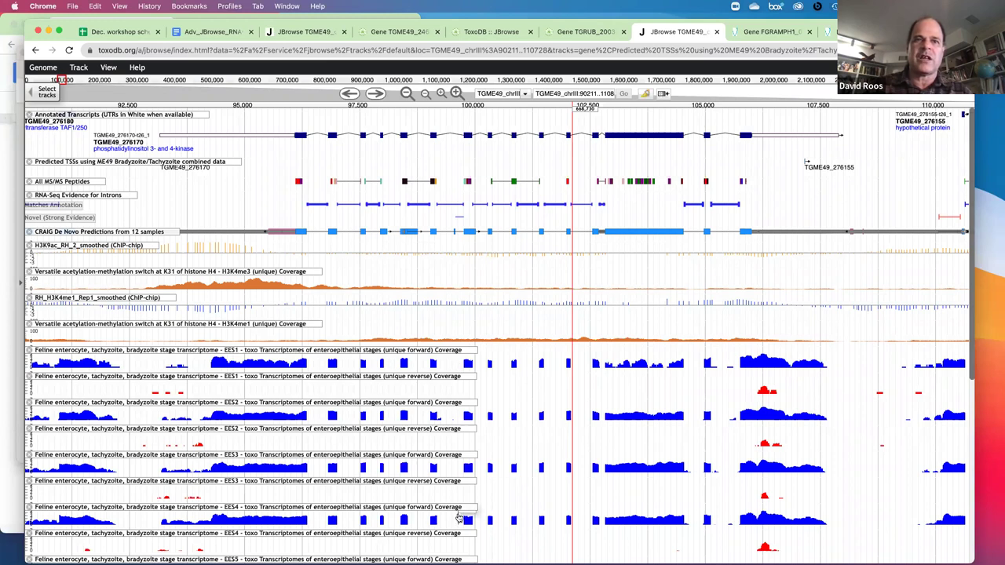
scroll(458, 517, "down", 5)
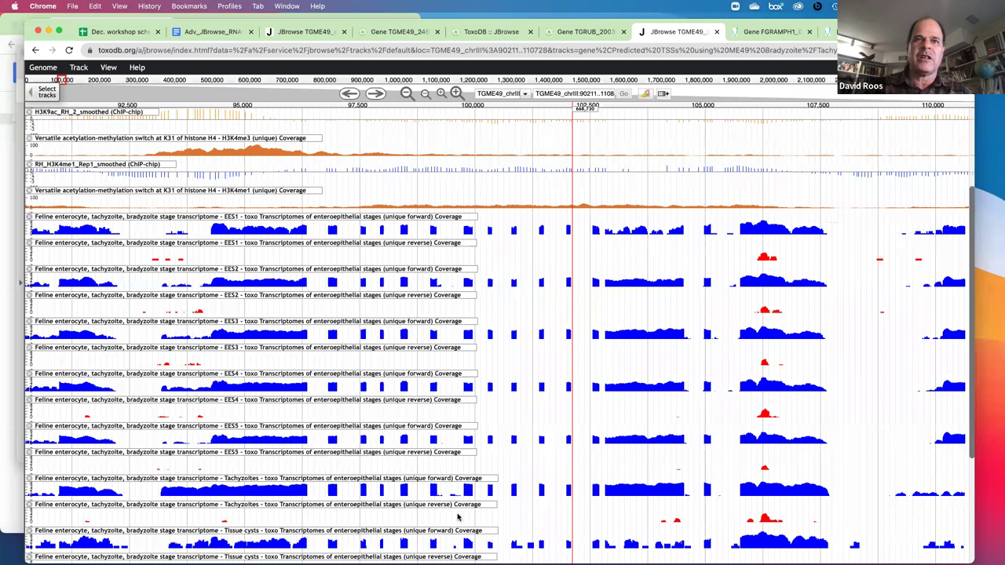
scroll(458, 516, "down", 5)
scroll(458, 396, "down", 1)
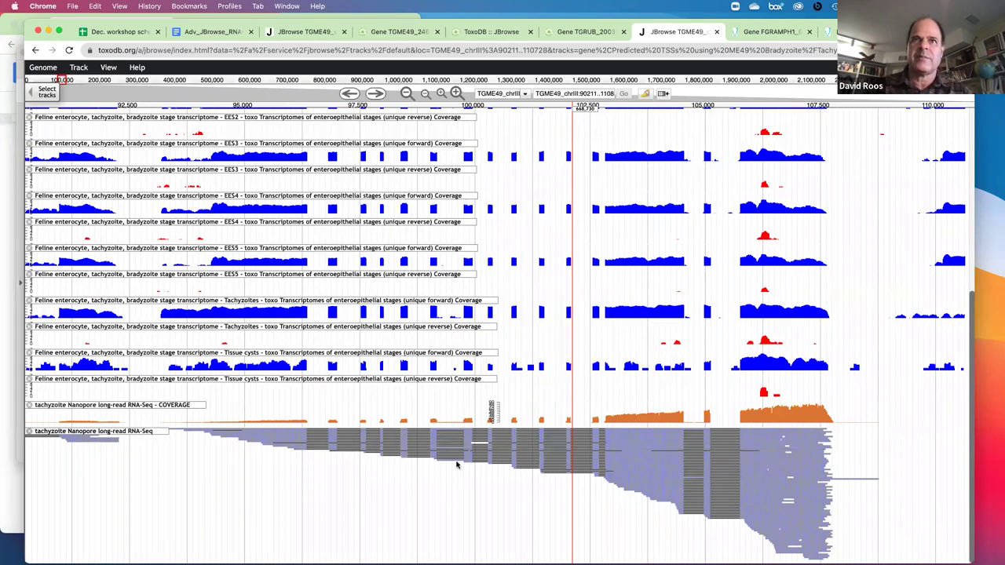
scroll(456, 464, "up", 1)
scroll(456, 465, "up", 5)
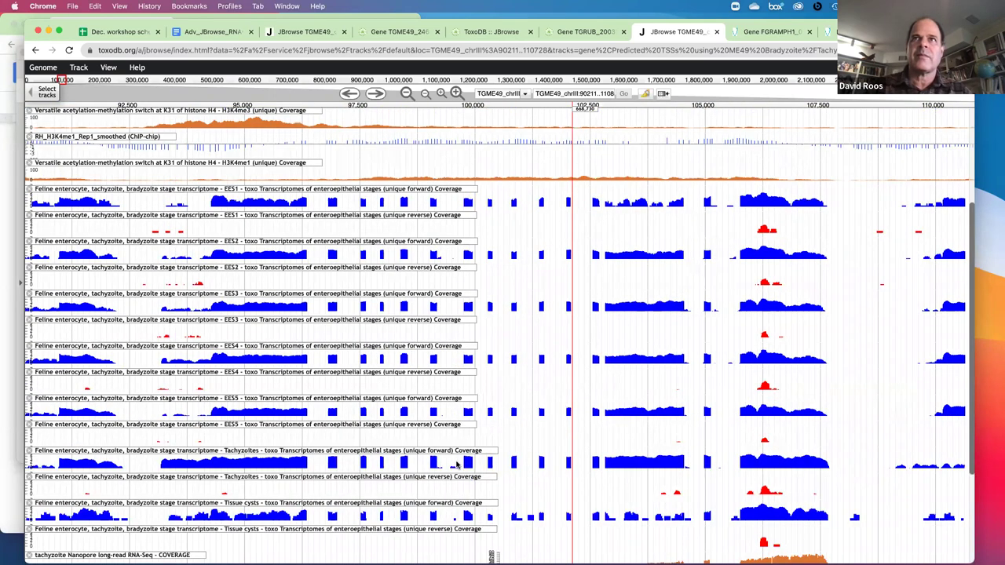
scroll(456, 465, "up", 5)
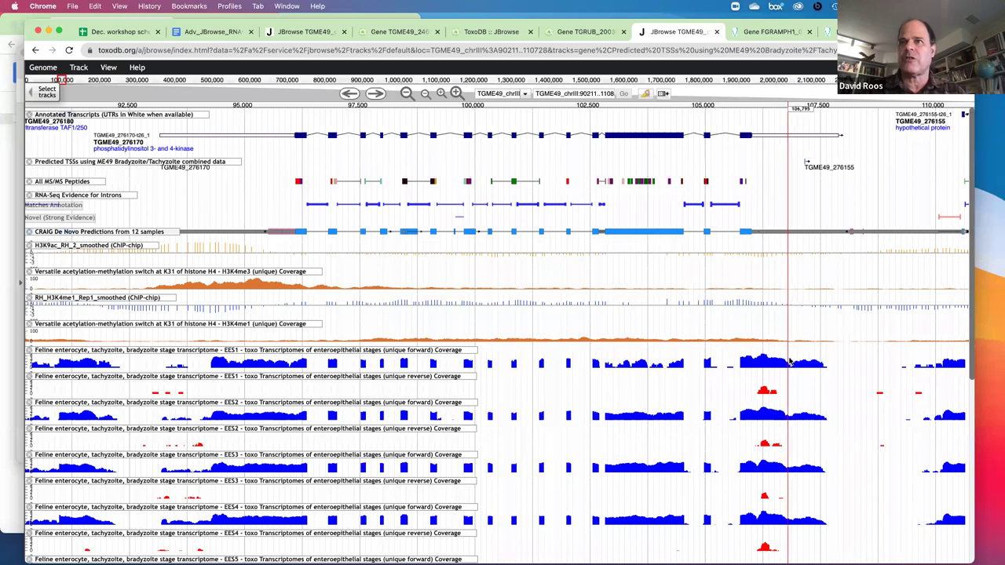
mouse_move(785, 361)
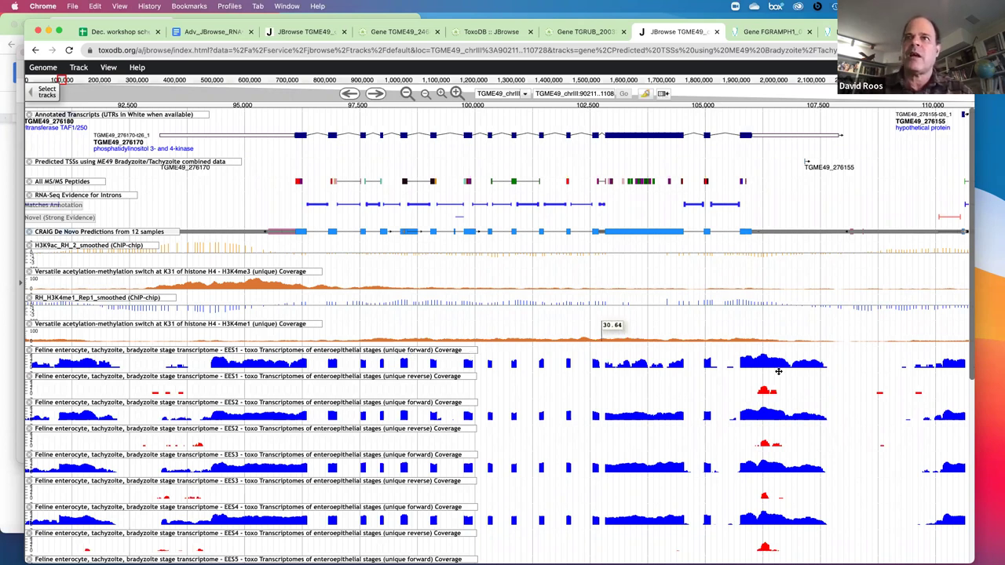
Add the Low Complexity Regions track from the Sequence Analysis category, filtered by 'low'
left_click(32, 93)
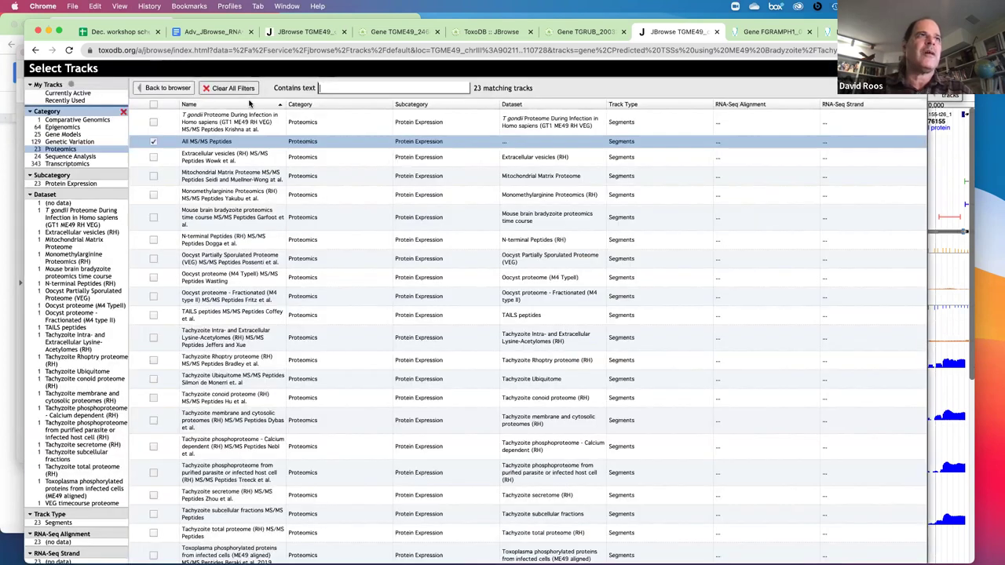
left_click(71, 157)
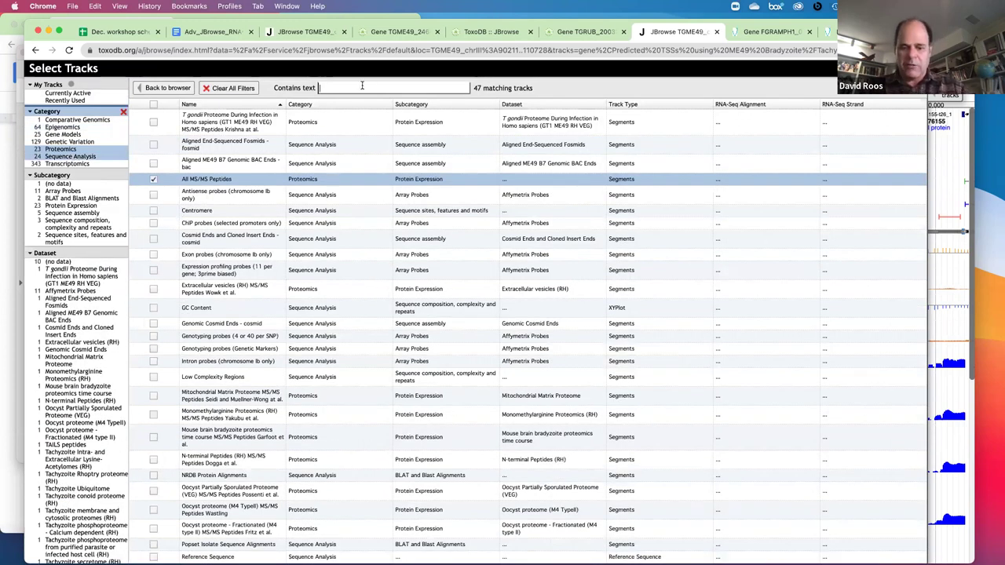
type("low")
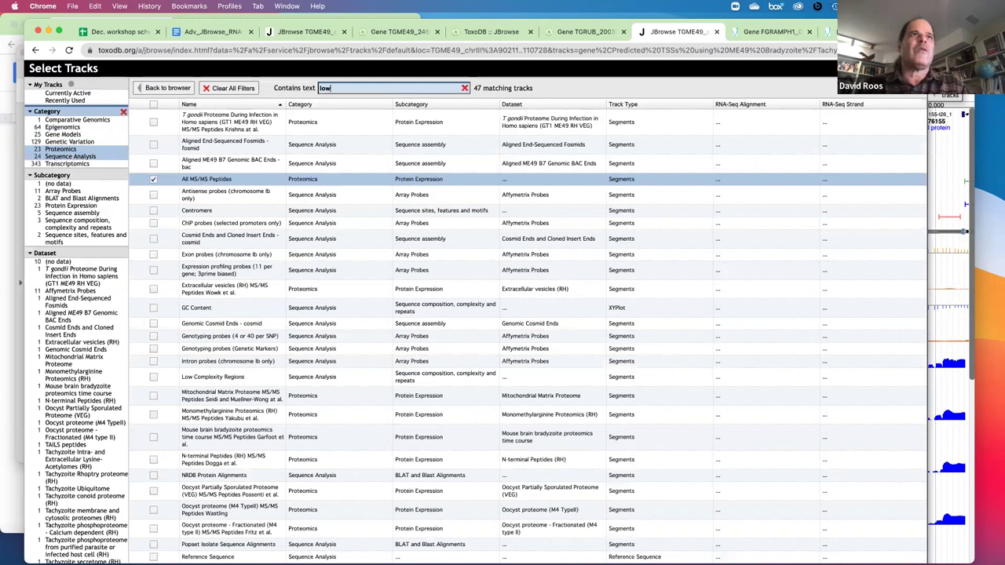
left_click(153, 119)
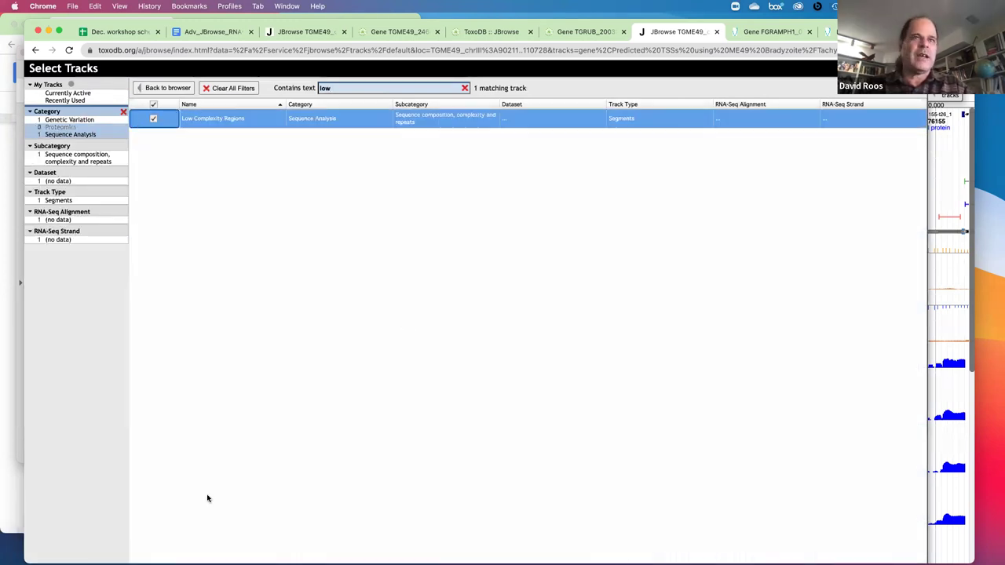
key("Escape")
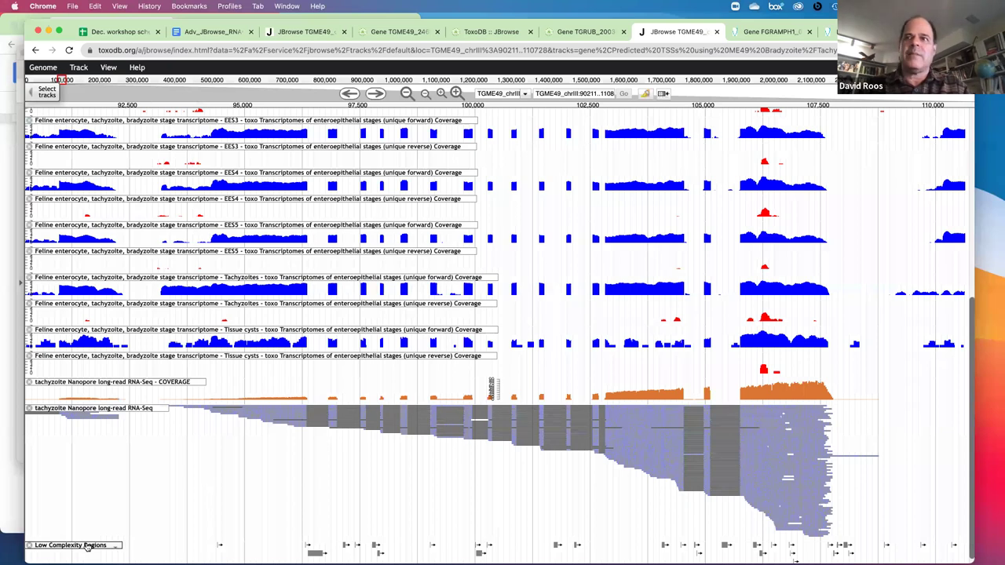
Drag the Low Complexity Regions track up to just under Annotated Transcripts, above predicted TSSs
left_click_drag(105, 339, 99, 165)
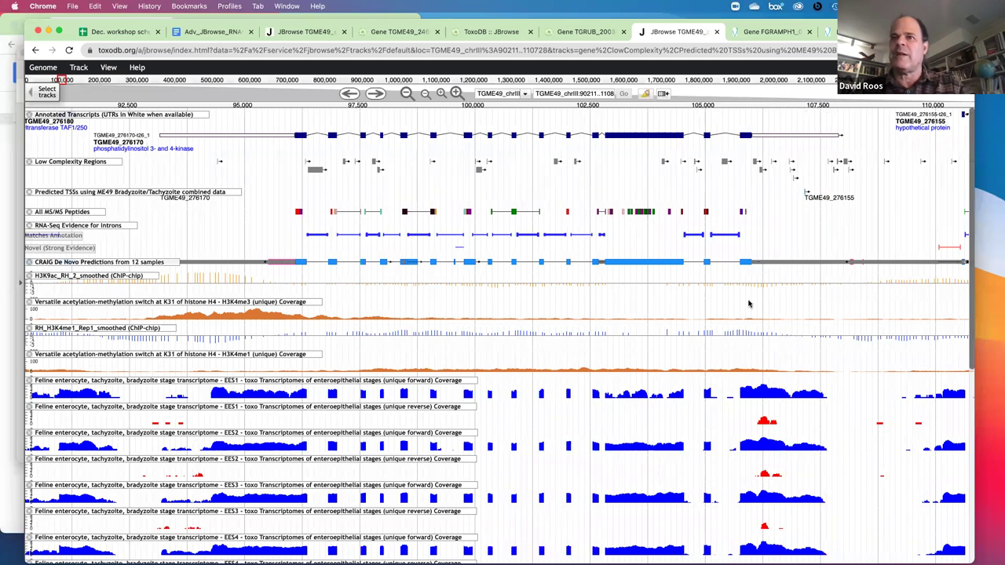
mouse_move(748, 303)
scroll(748, 303, "down", 1)
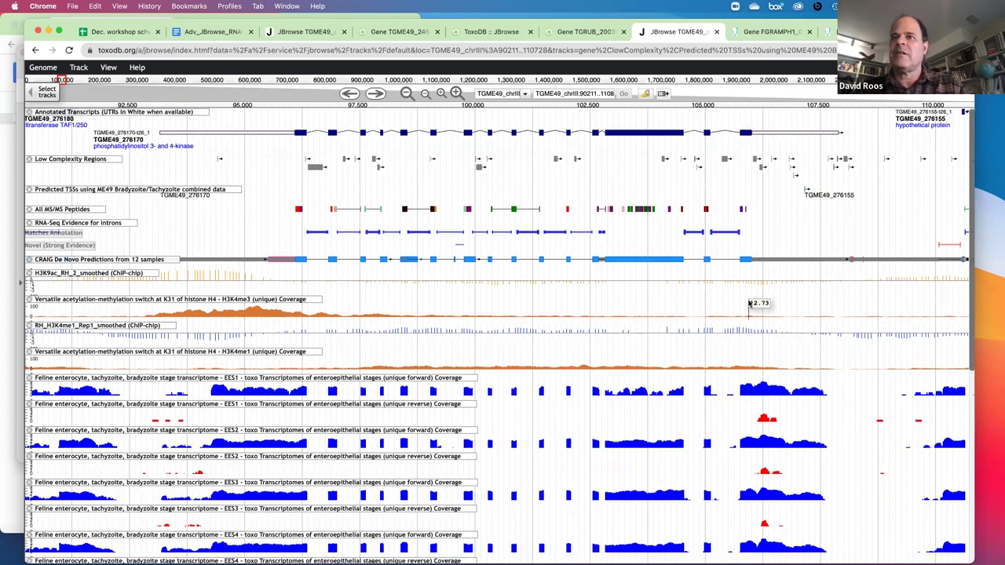
scroll(748, 303, "down", 10)
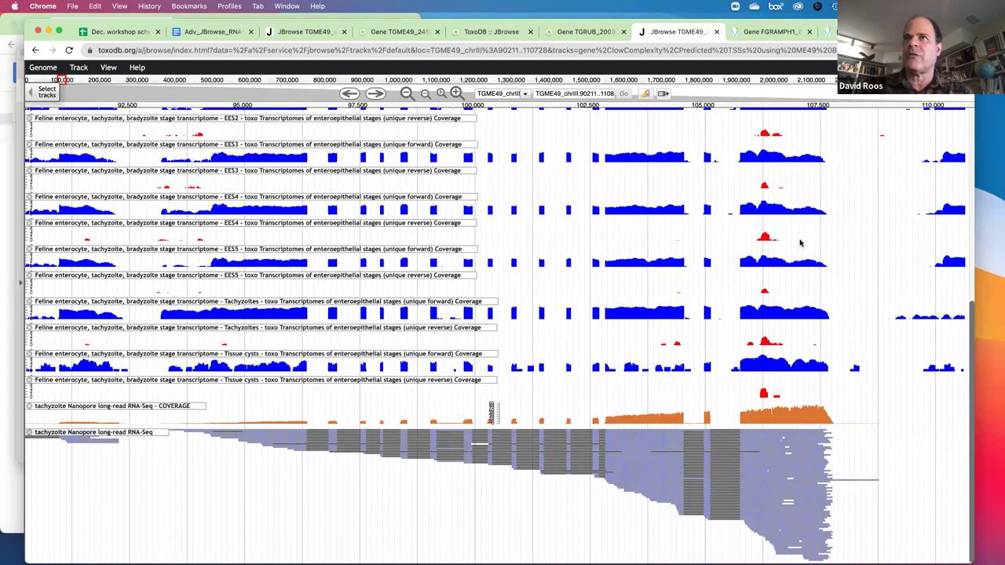
scroll(815, 171, "up", 3)
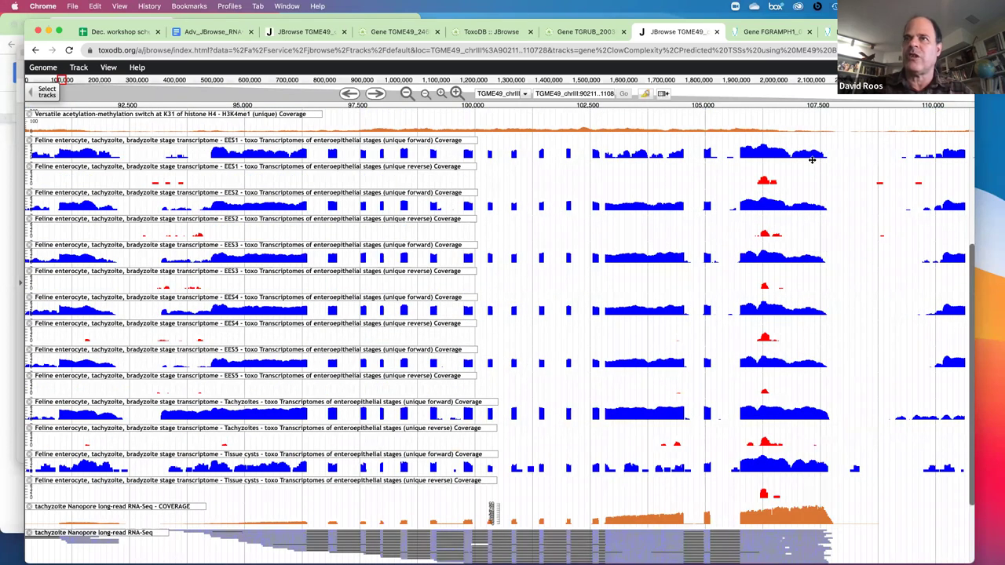
mouse_move(806, 368)
scroll(806, 369, "down", 3)
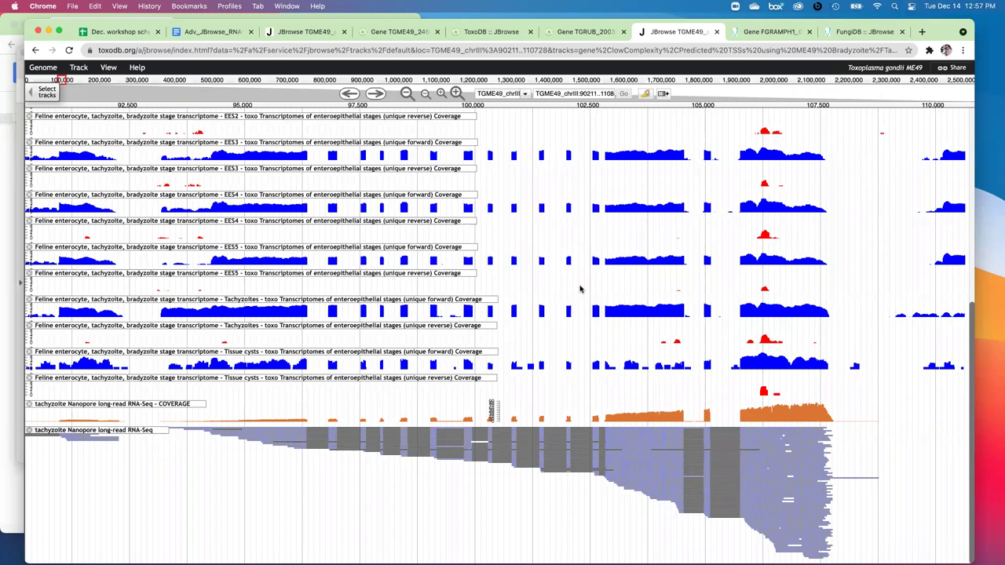
scroll(580, 289, "up", 2)
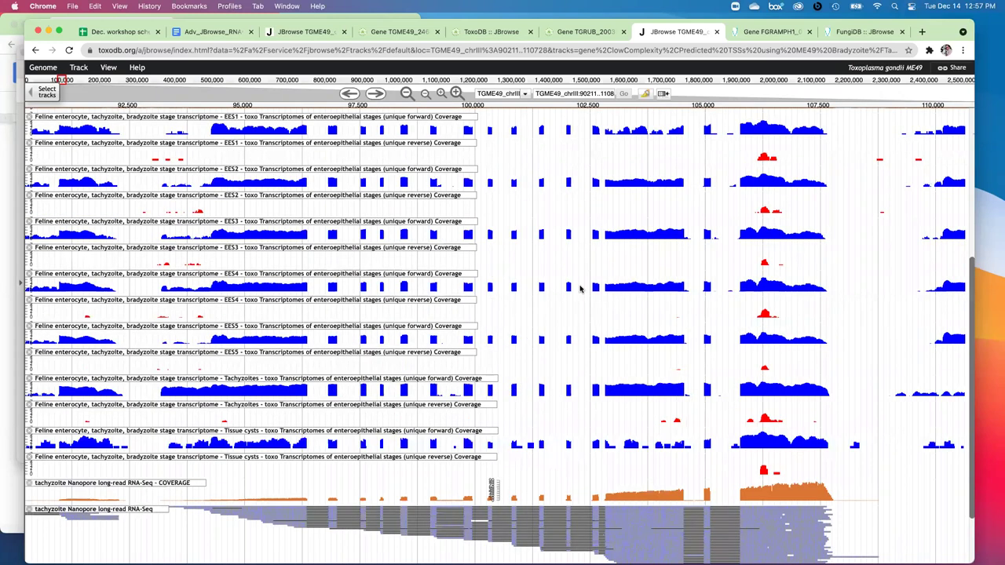
scroll(580, 289, "up", 6)
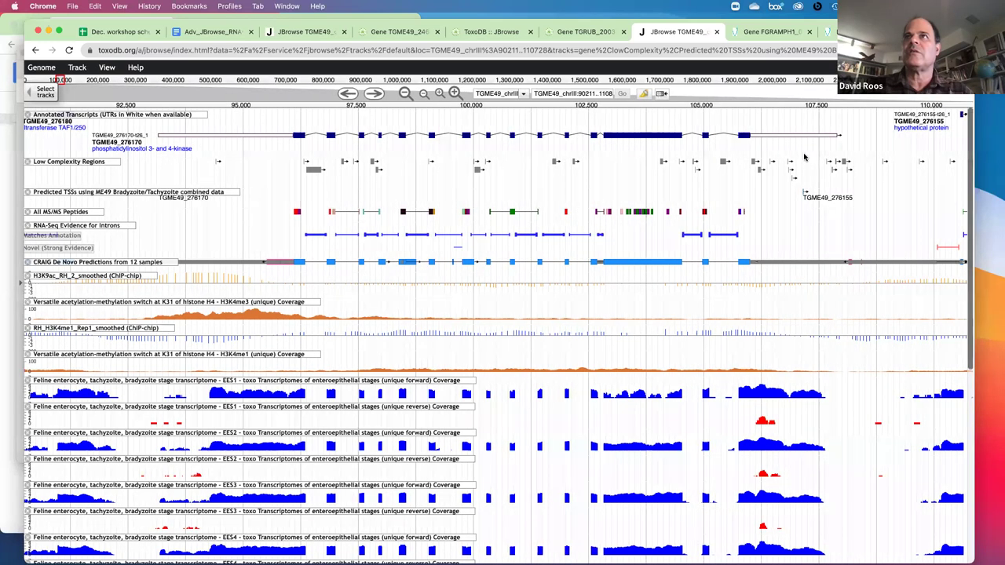
scroll(803, 156, "down", 5)
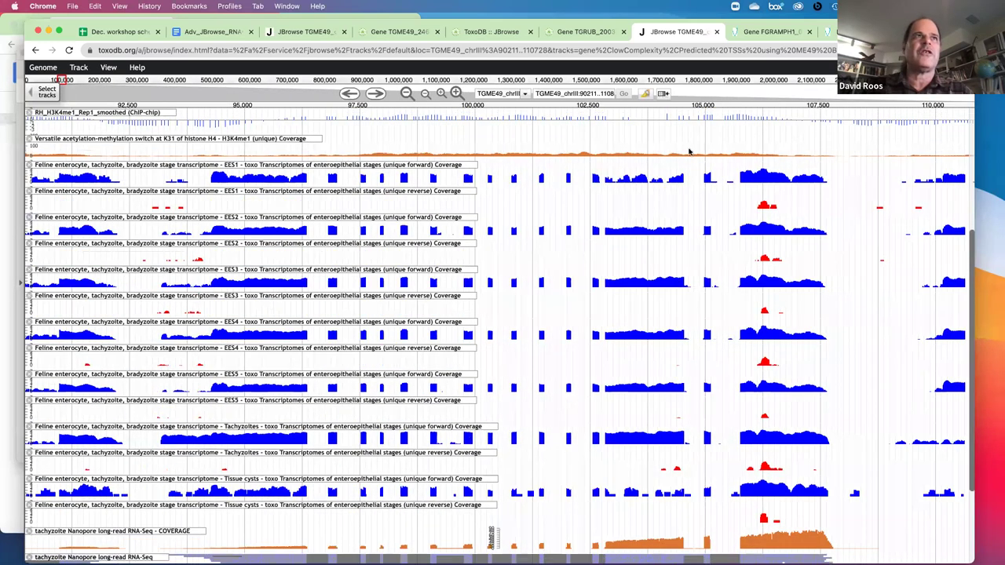
scroll(689, 150, "up", 5)
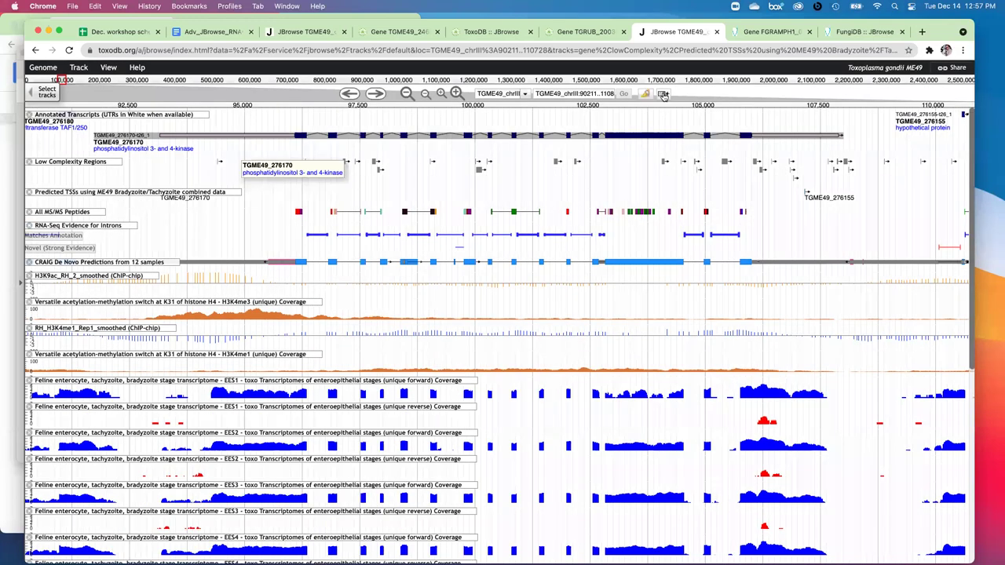
left_click(663, 95)
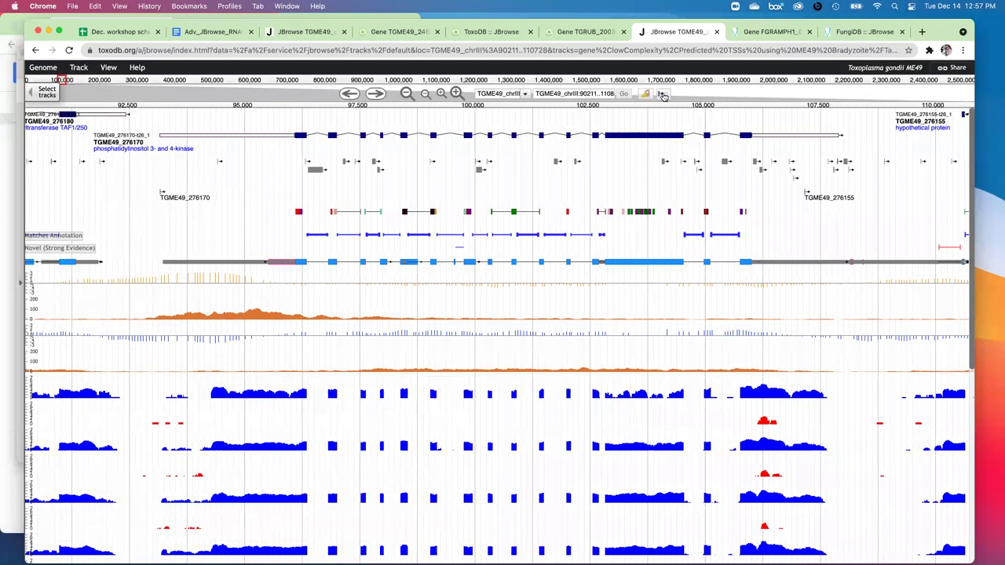
left_click(663, 95)
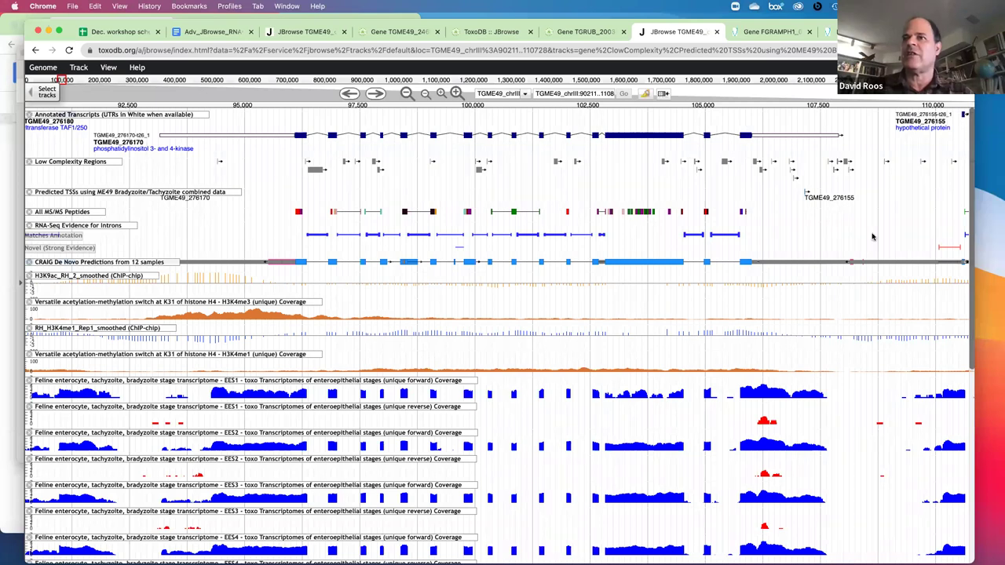
scroll(871, 236, "down", 3)
scroll(871, 236, "down", 2)
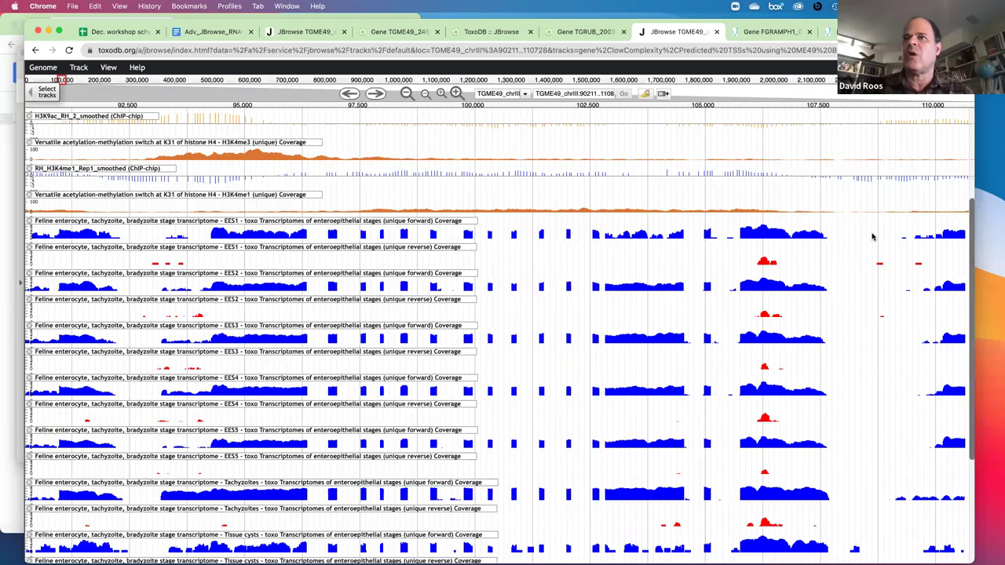
scroll(871, 236, "down", 5)
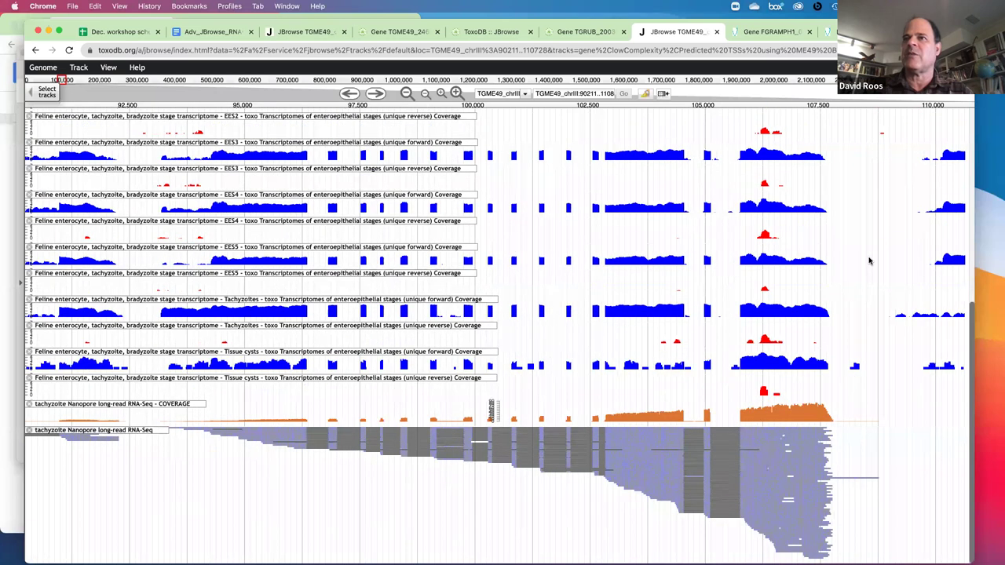
scroll(869, 261, "up", 1)
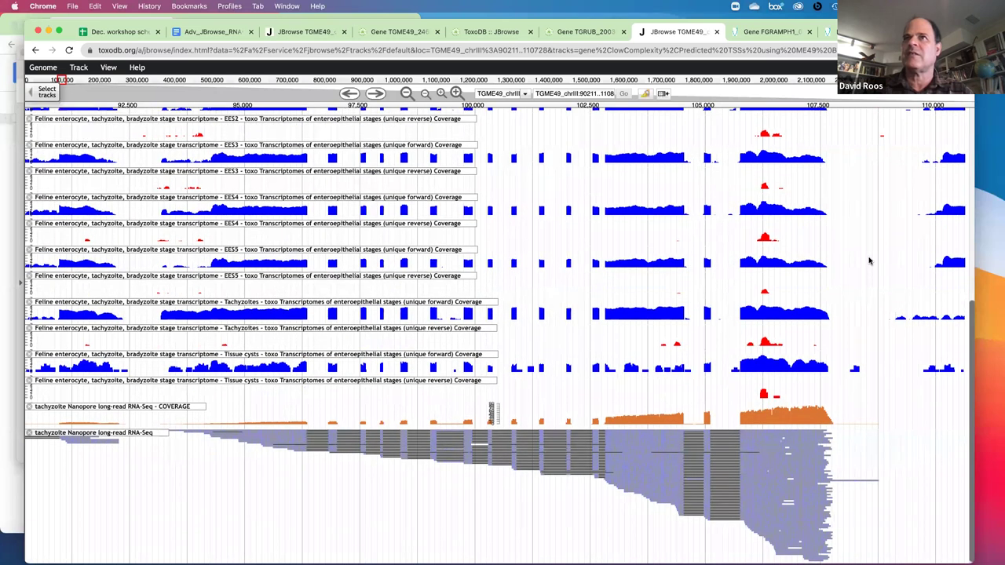
scroll(840, 149, "up", 10)
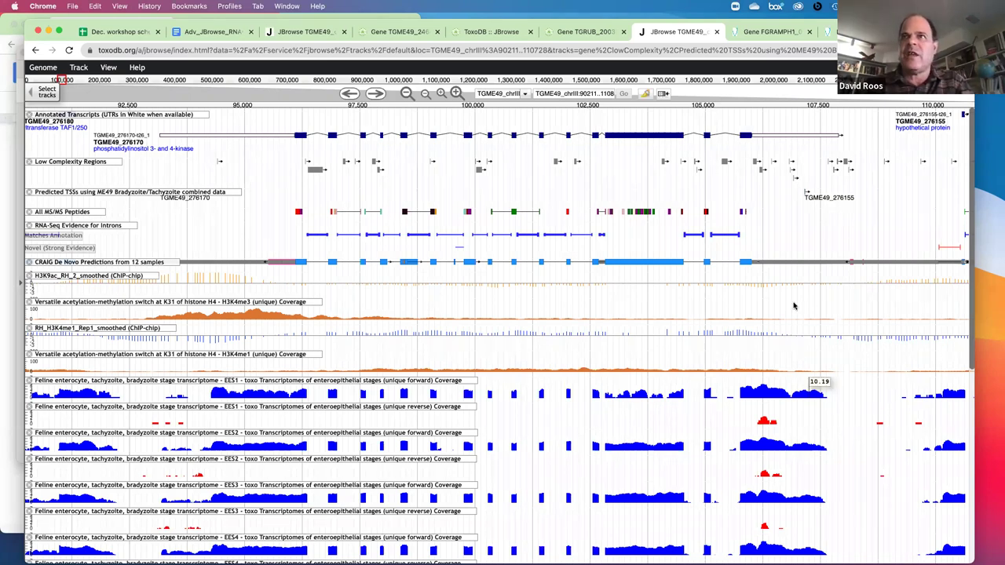
Clear earlier track filters, search 'combine', and enable the TgondiiME49 combined RNAseq plot track
left_click(32, 92)
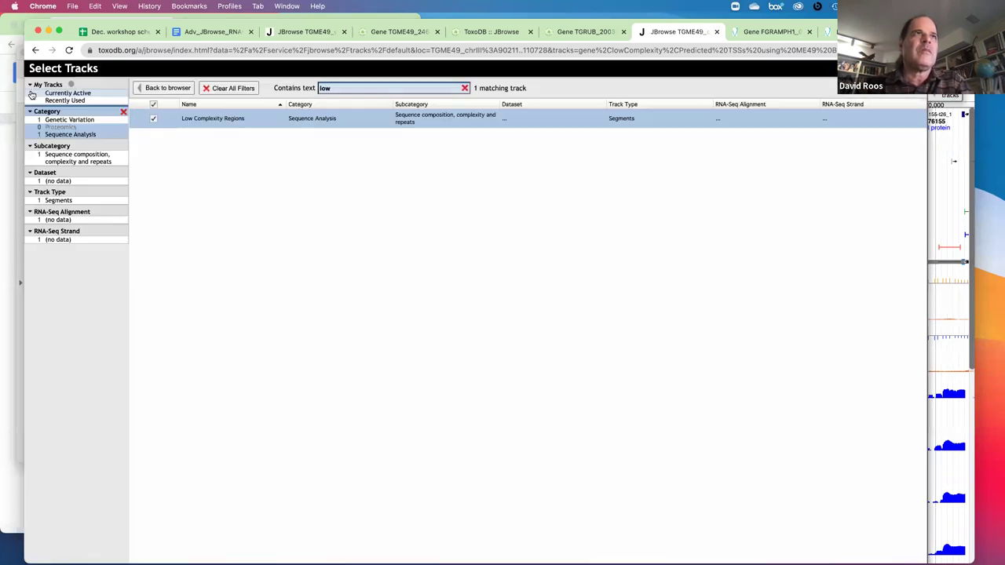
left_click(205, 88)
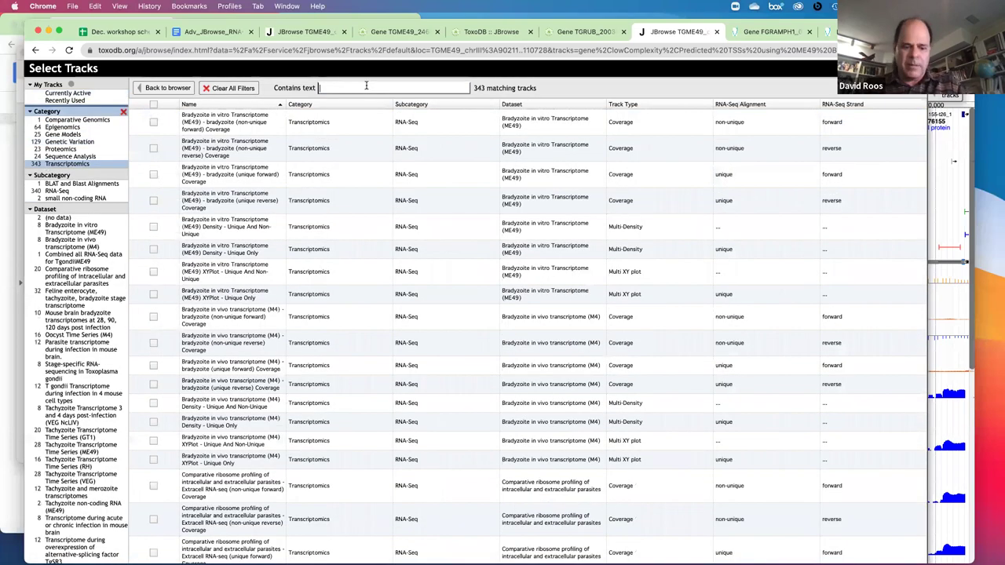
type("comb")
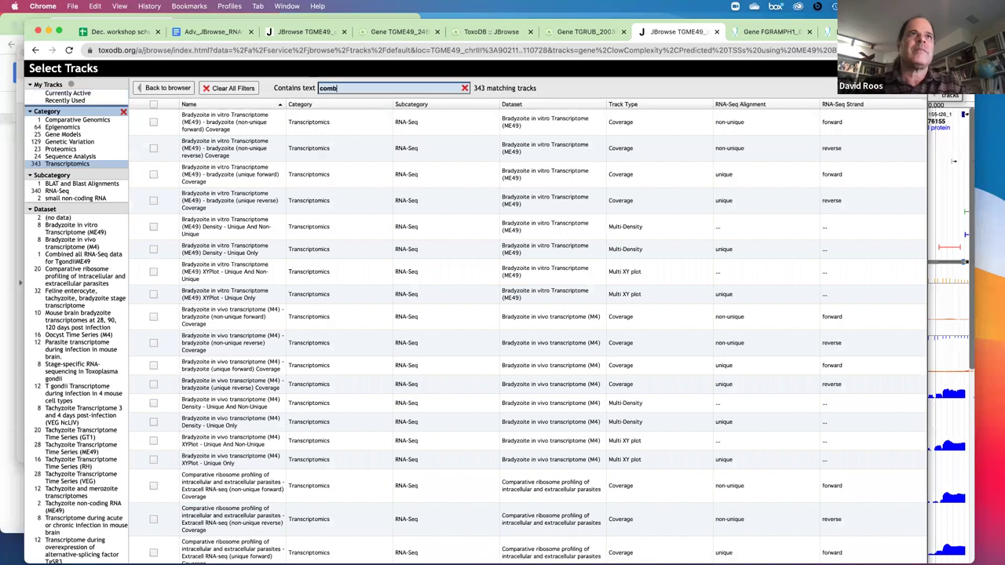
type("ine")
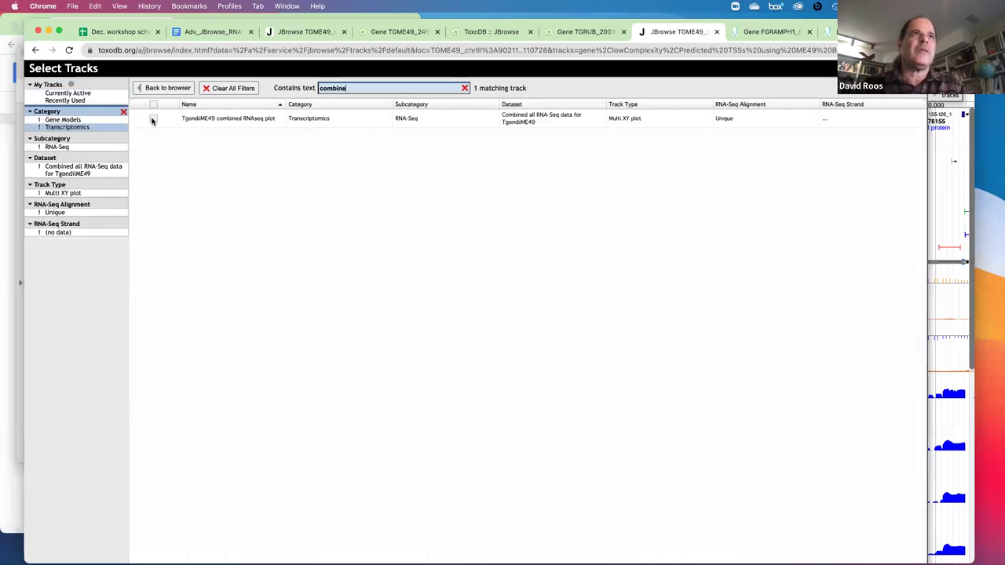
left_click(153, 118)
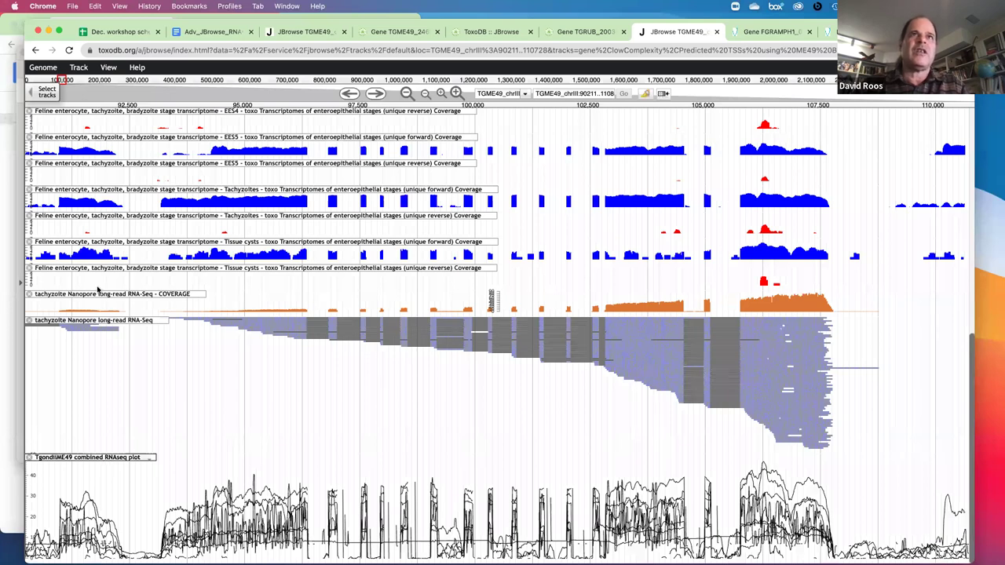
Move the combined RNAseq plot under the H3K4me1 coverage track and set its height to 50
left_click_drag(98, 289, 91, 378)
scroll(95, 348, "up", 5)
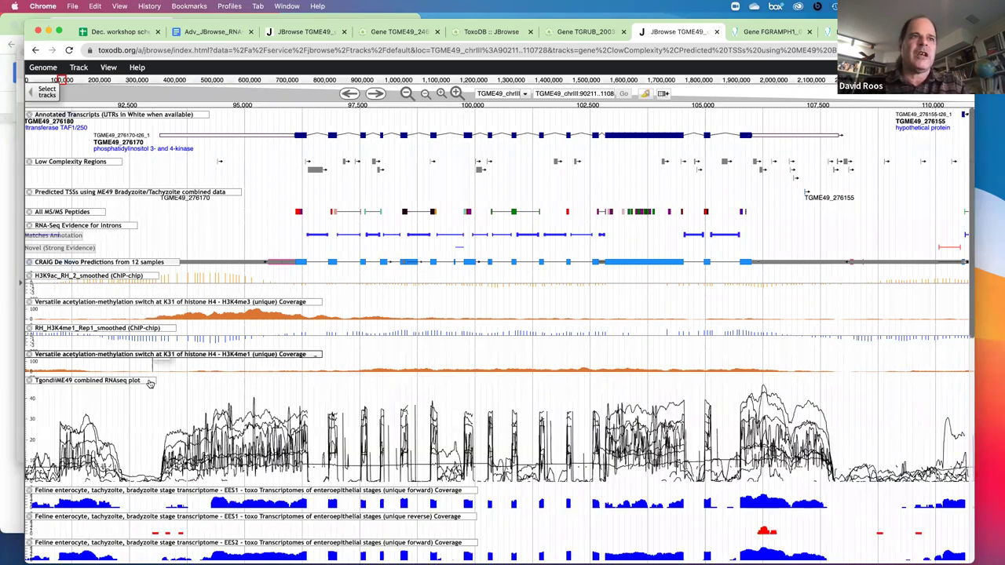
left_click(159, 386)
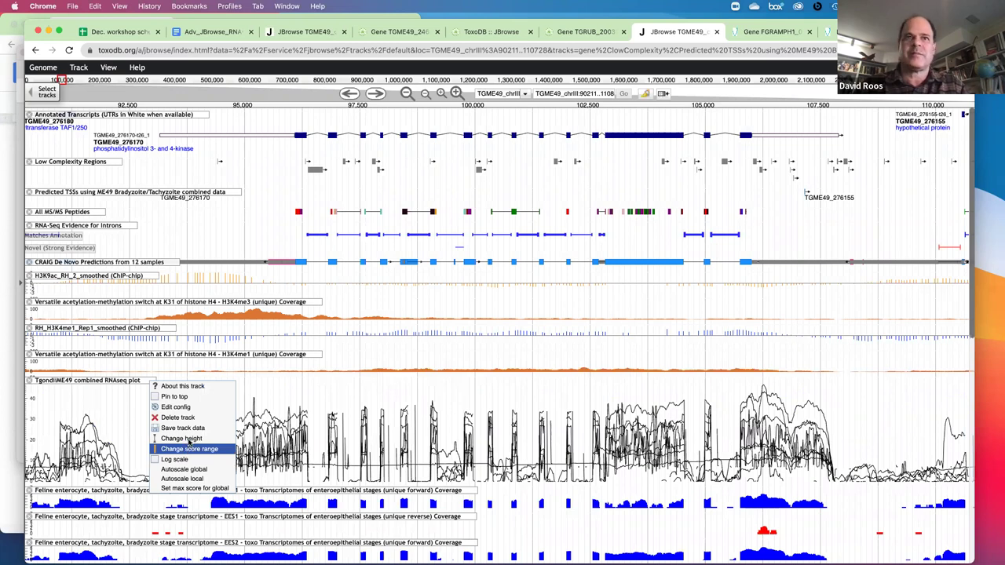
left_click(189, 439)
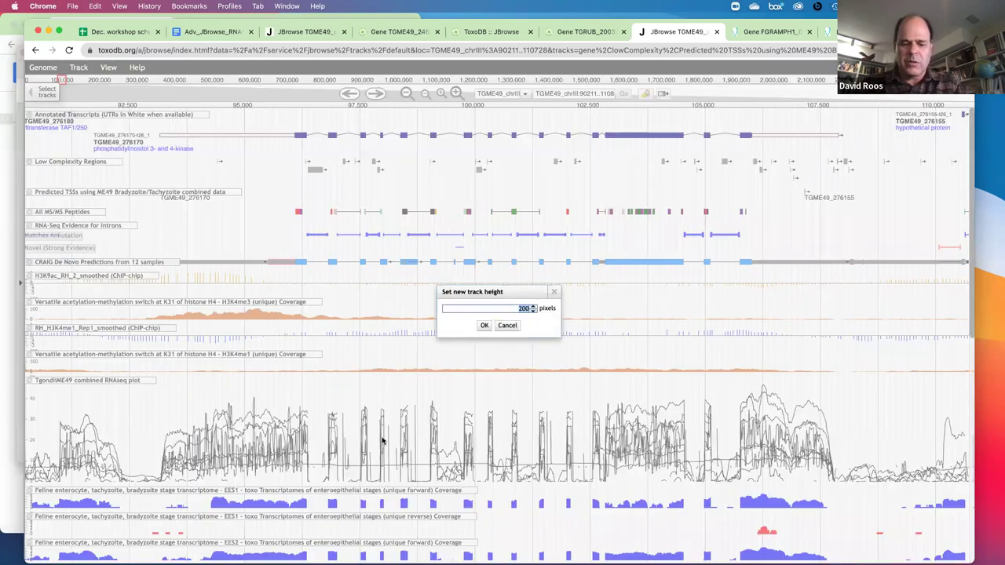
type("50")
left_click(485, 326)
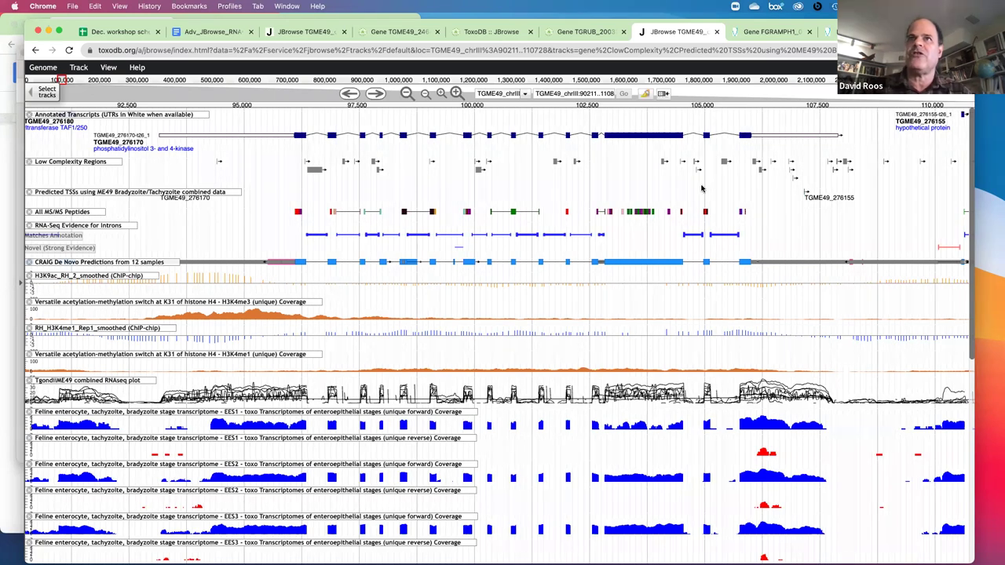
Pan the chrIII view about 5 kb to the right
scroll(703, 188, "right", 5)
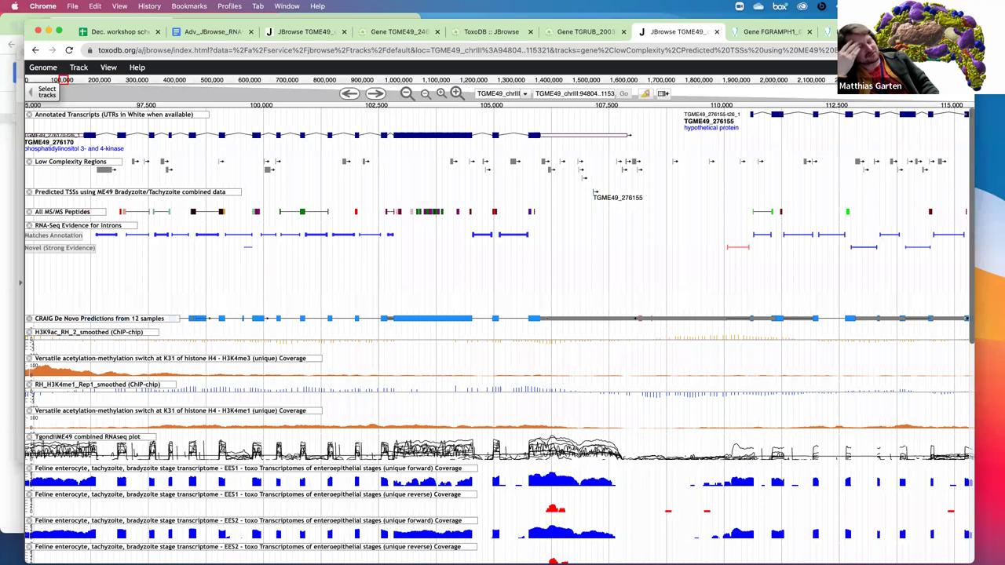
Search the location box for 261720 and jump to TGME49_261720 on chrVIIb
left_click(556, 93)
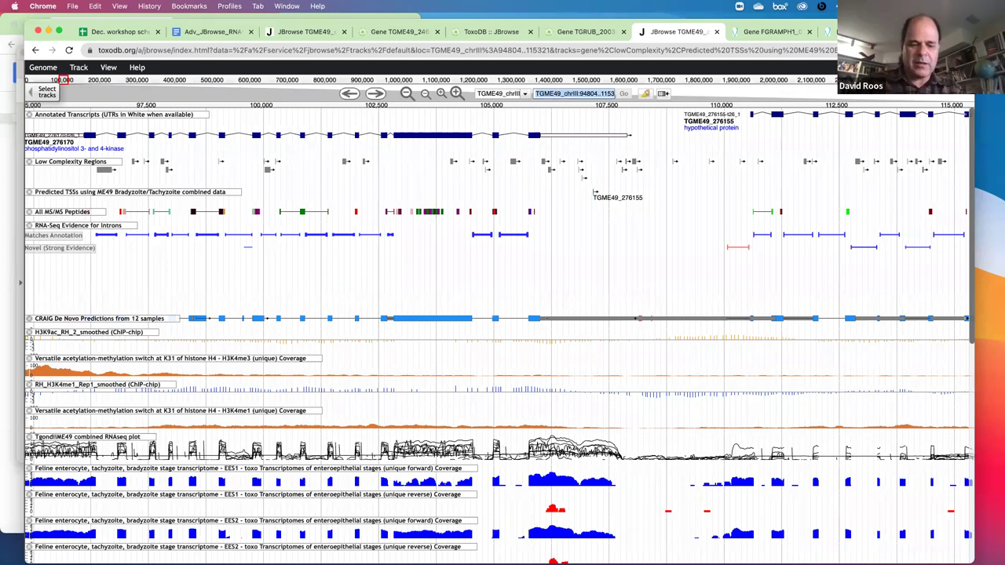
type("261")
type("721")
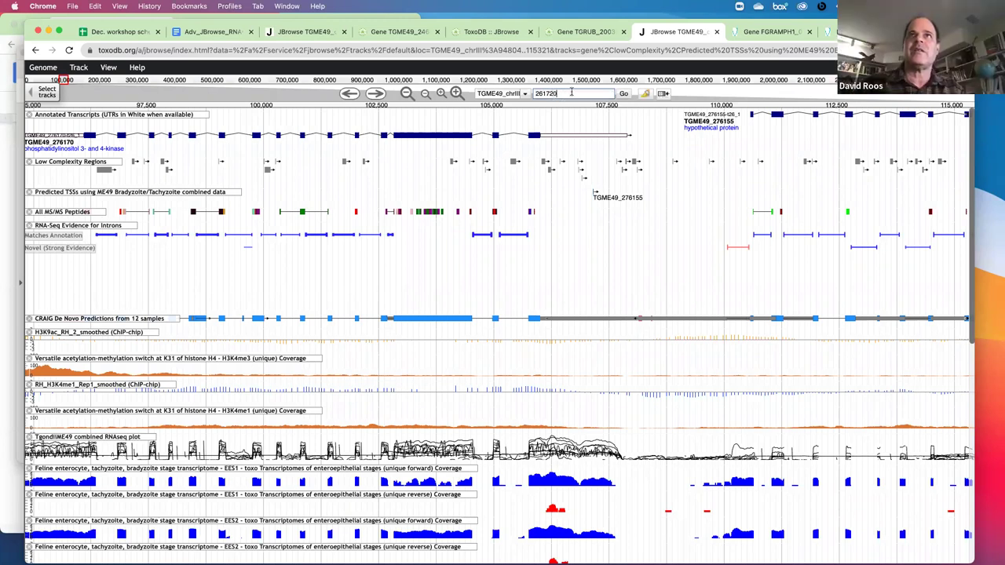
left_click(631, 104)
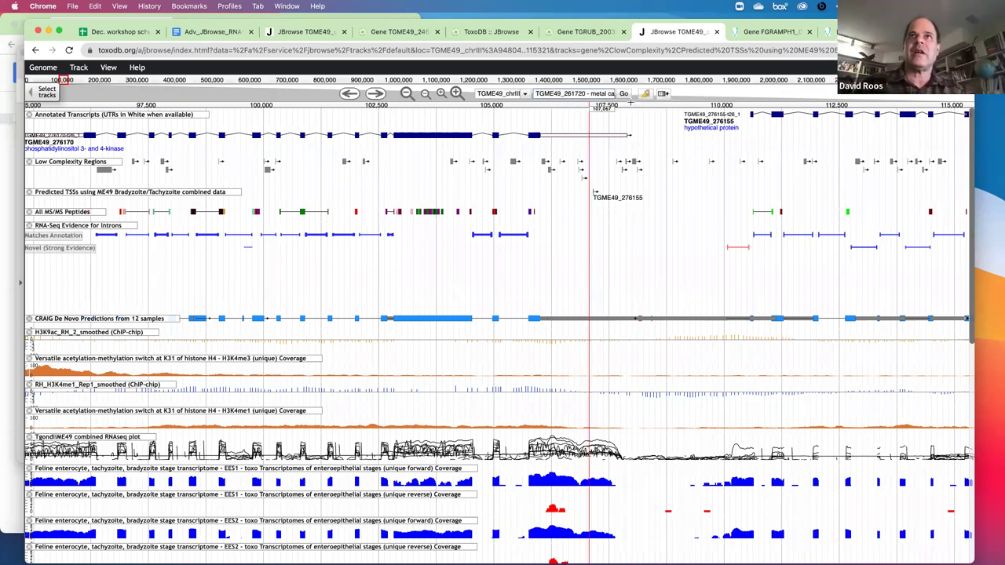
left_click(623, 94)
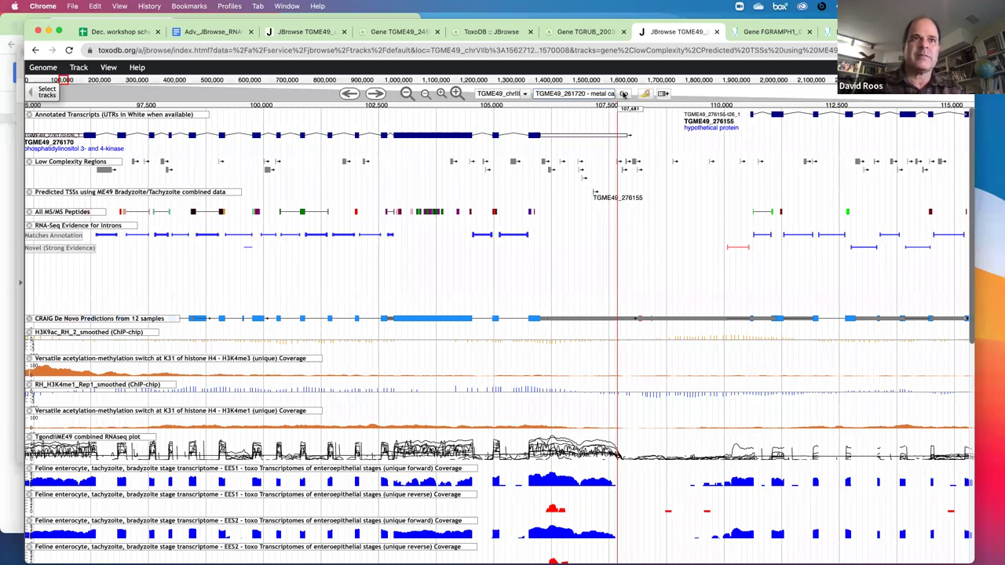
left_click(624, 94)
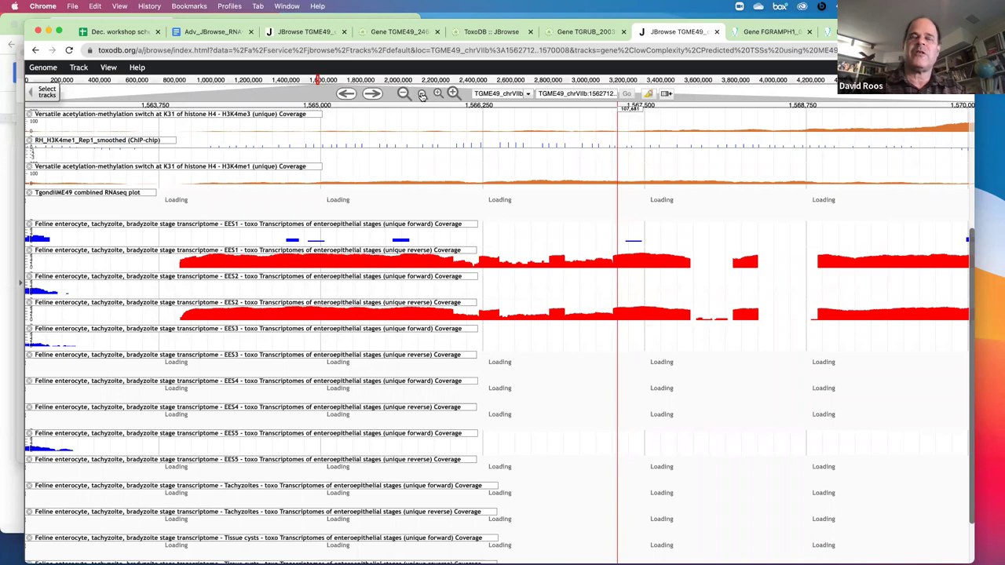
left_click(421, 94)
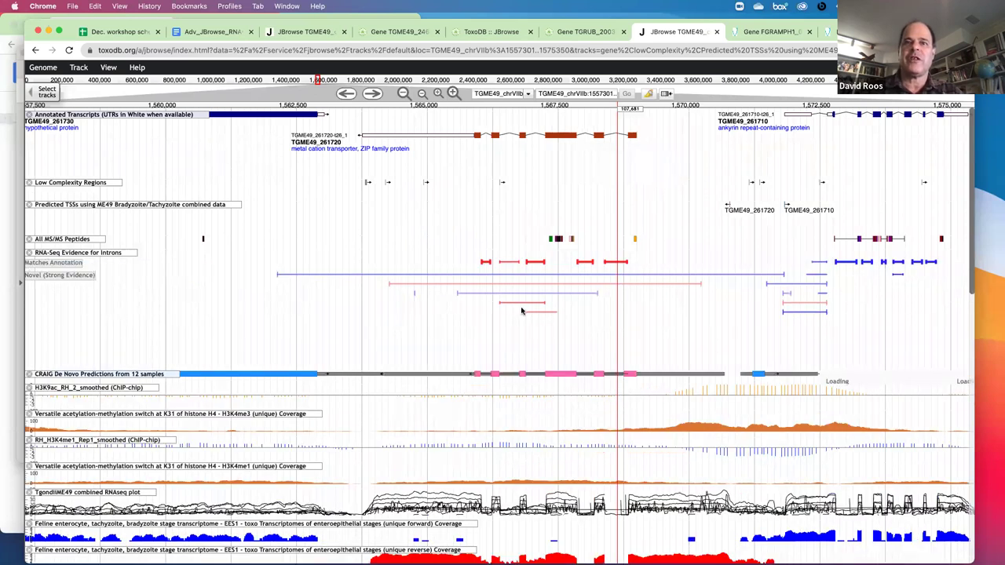
mouse_move(521, 310)
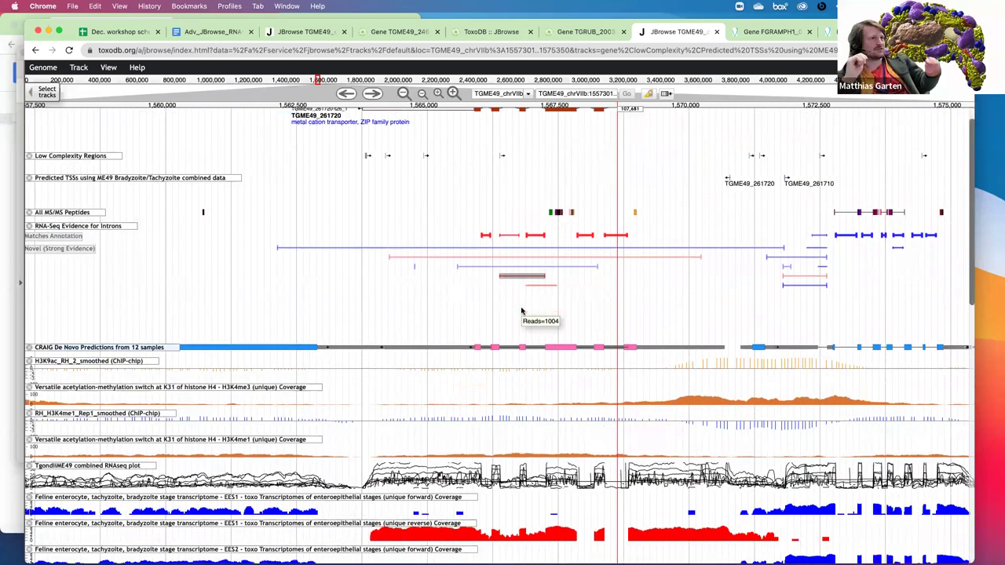
scroll(522, 310, "down", 1)
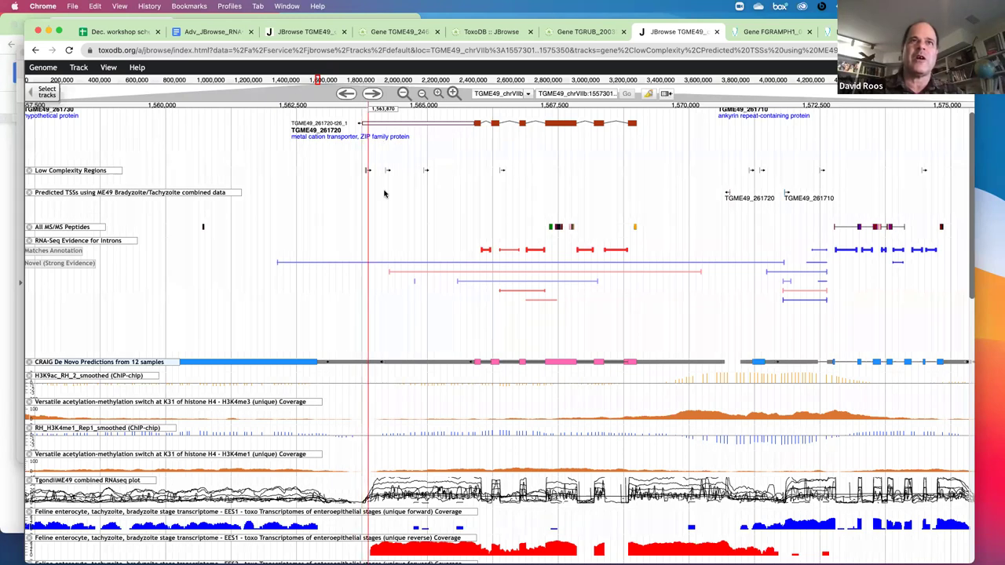
scroll(384, 194, "down", 3)
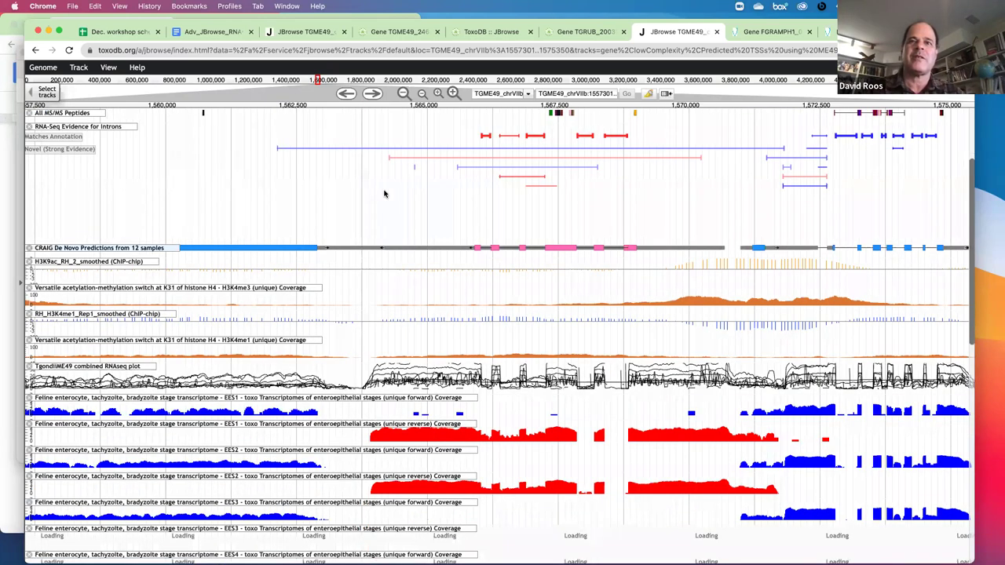
scroll(384, 194, "down", 3)
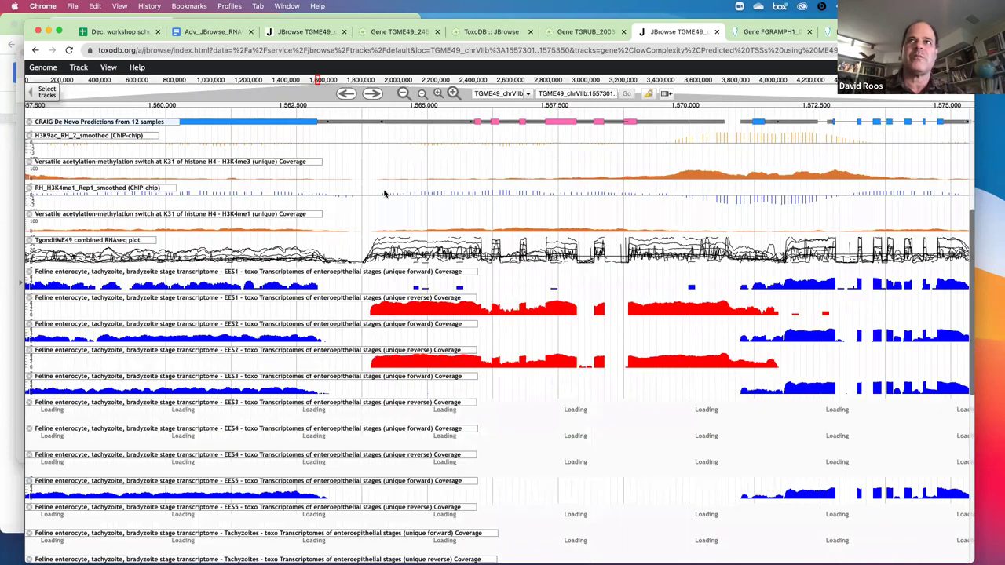
scroll(383, 194, "up", 3)
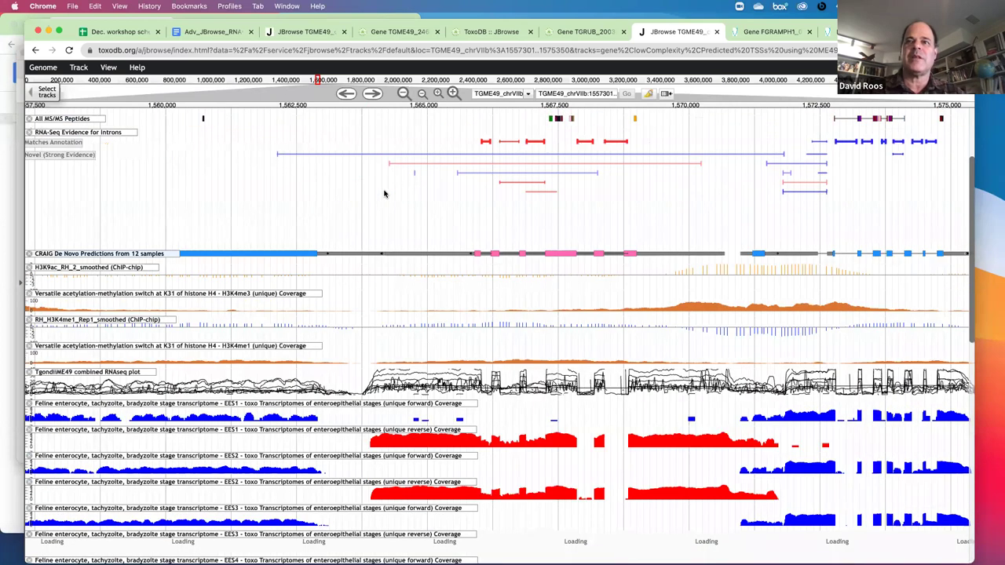
scroll(384, 194, "up", 1)
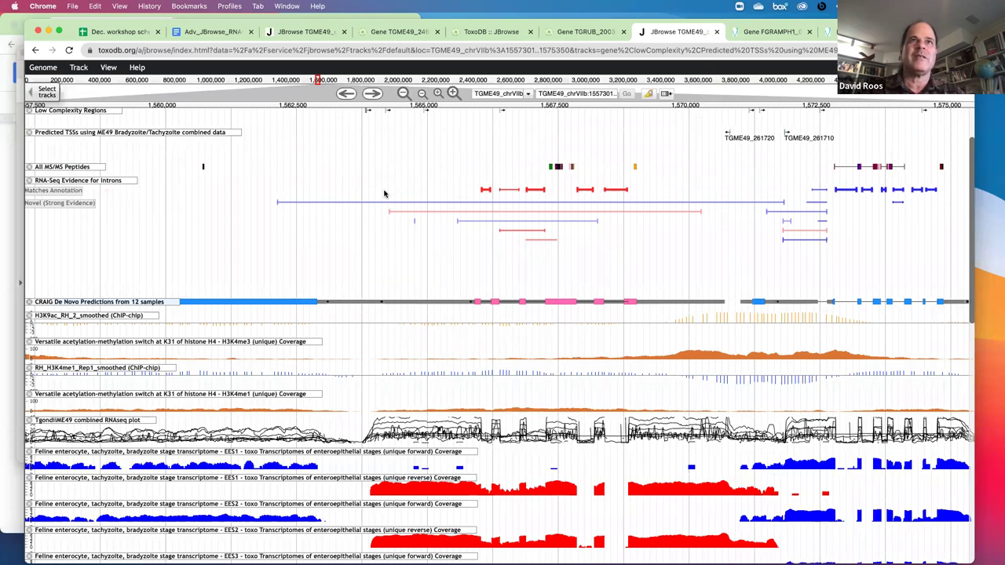
scroll(384, 194, "up", 1)
scroll(140, 222, "up", 1)
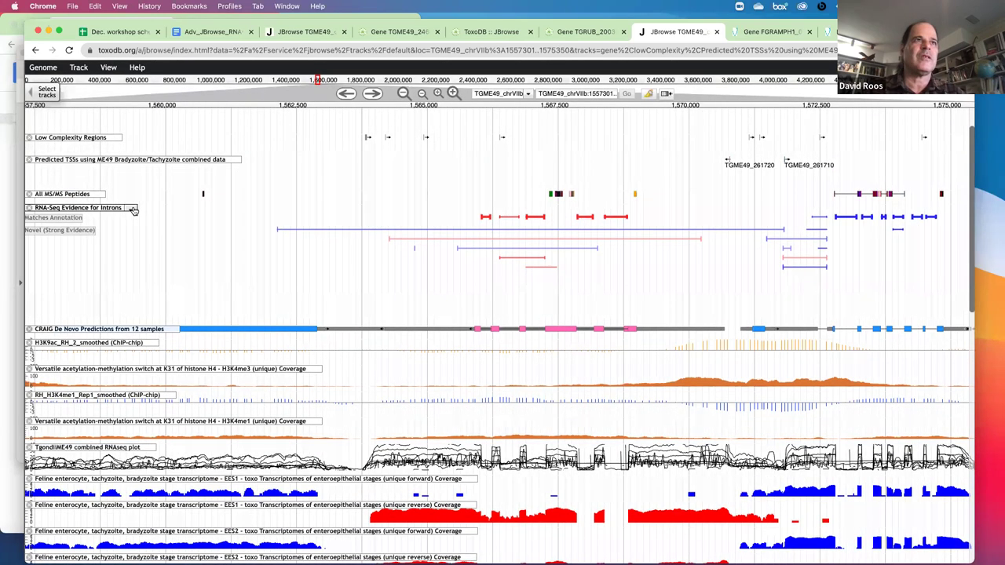
Switch the RNA-Seq Evidence for Introns track to a compact display mode
left_click(133, 209)
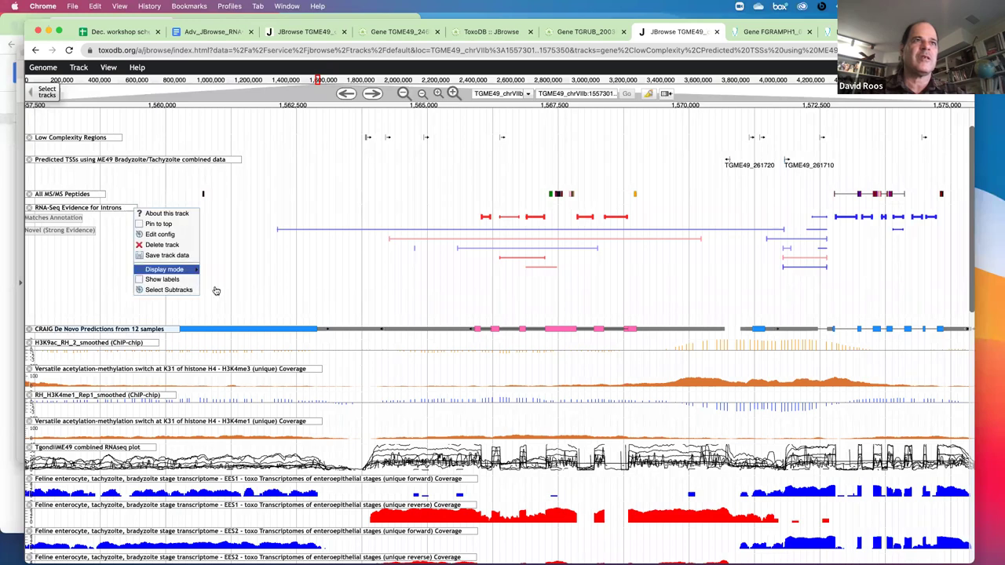
left_click(217, 282)
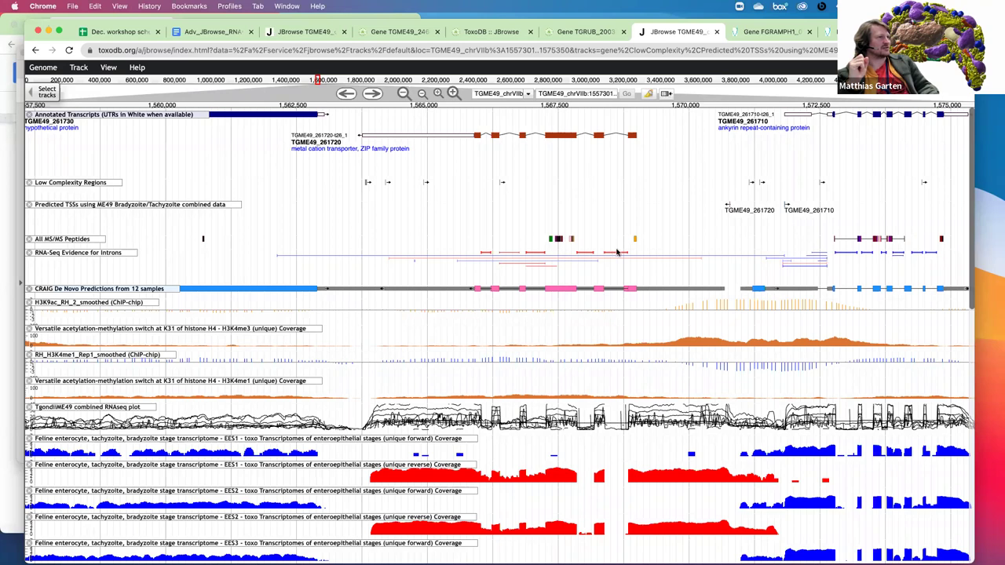
mouse_move(616, 254)
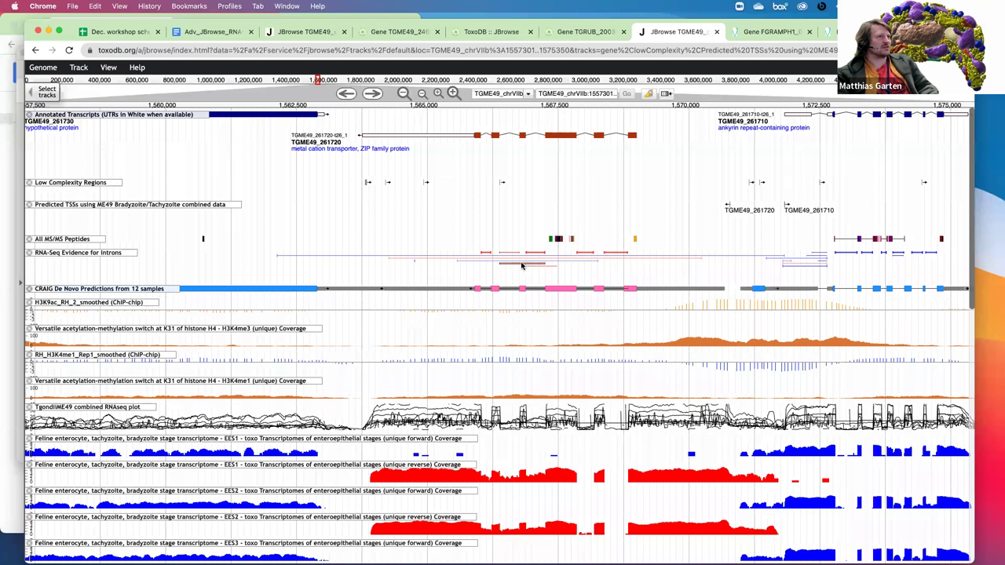
mouse_move(521, 265)
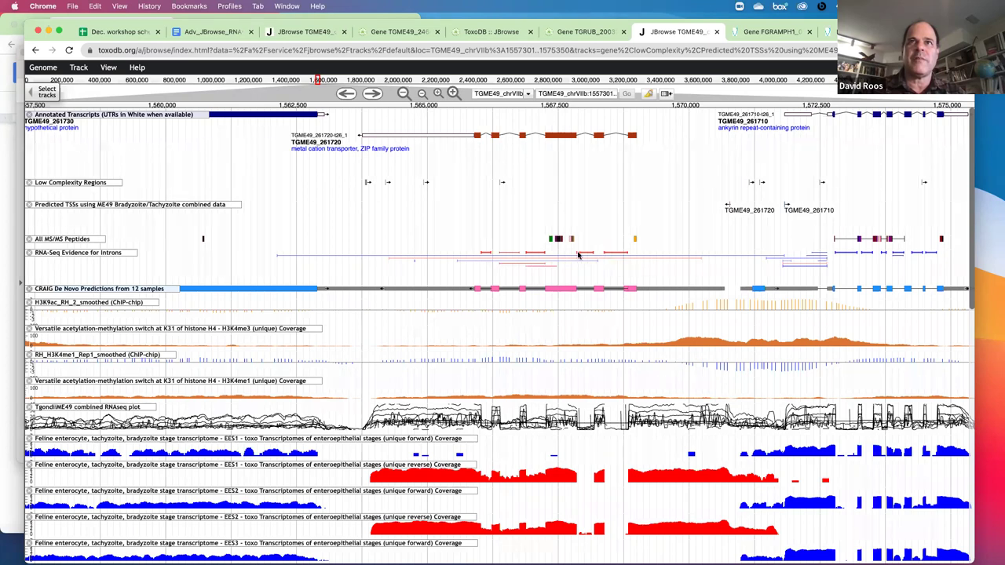
mouse_move(577, 254)
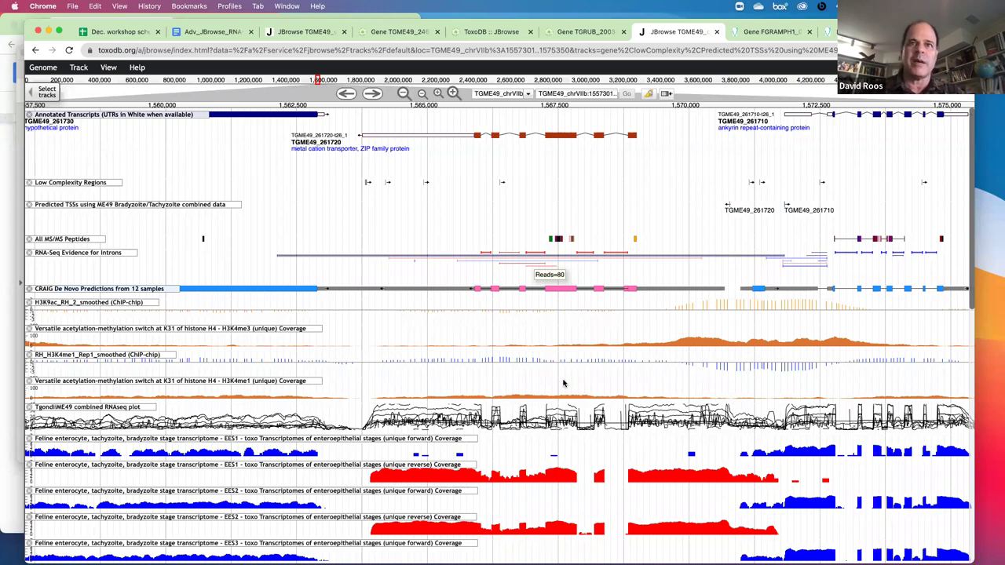
scroll(563, 381, "down", 8)
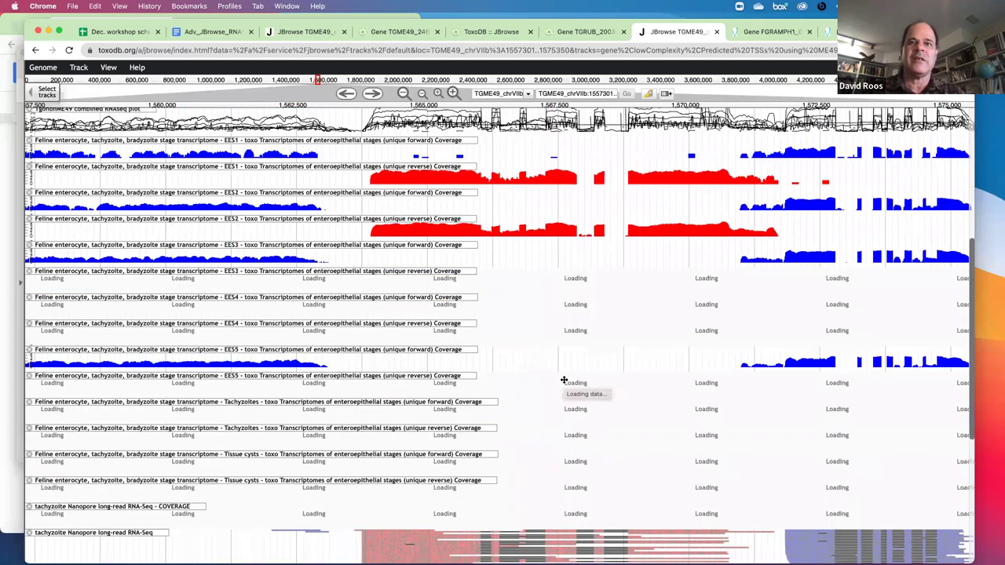
scroll(563, 380, "down", 2)
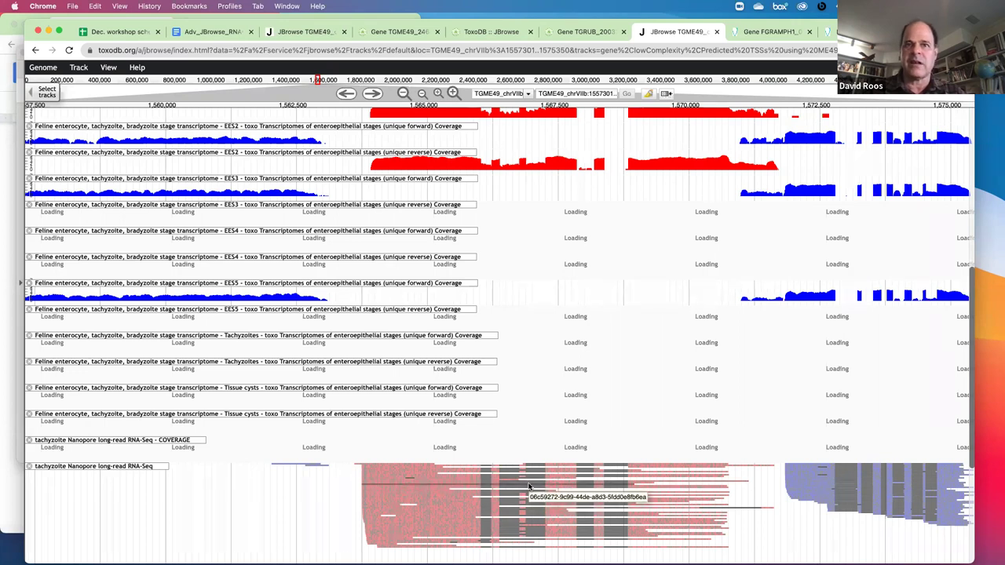
scroll(528, 460, "down", 1)
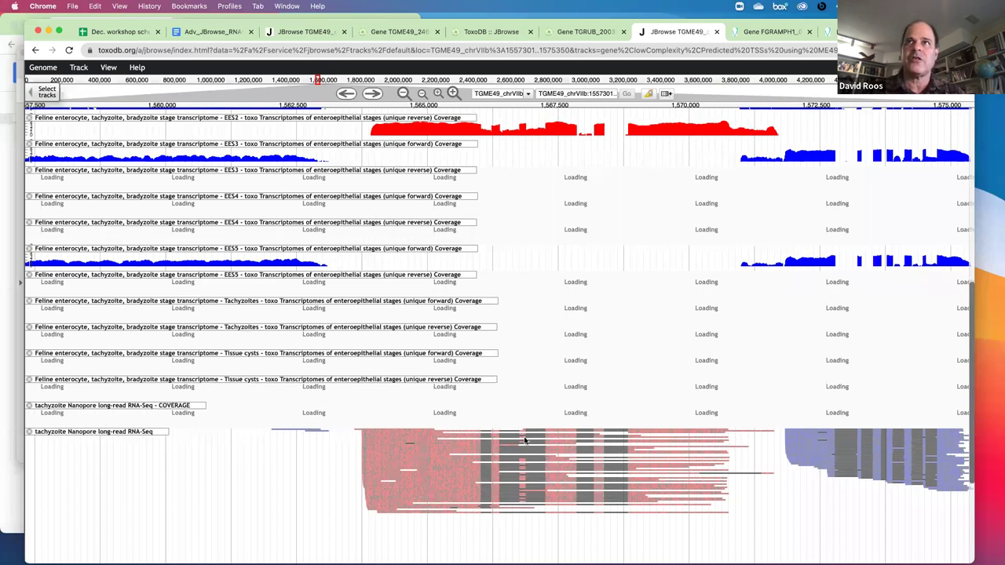
scroll(632, 438, "up", 5)
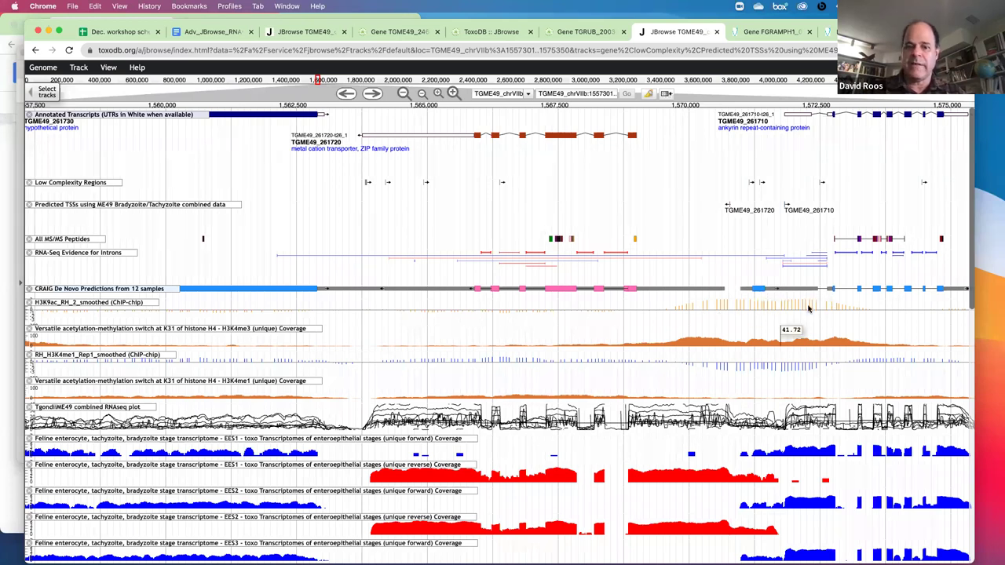
mouse_move(808, 308)
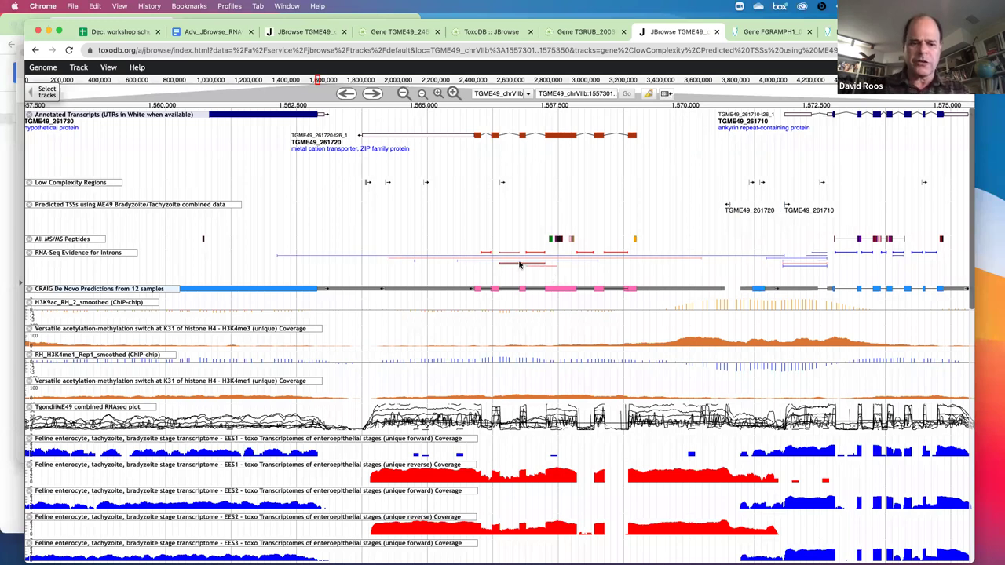
mouse_move(519, 264)
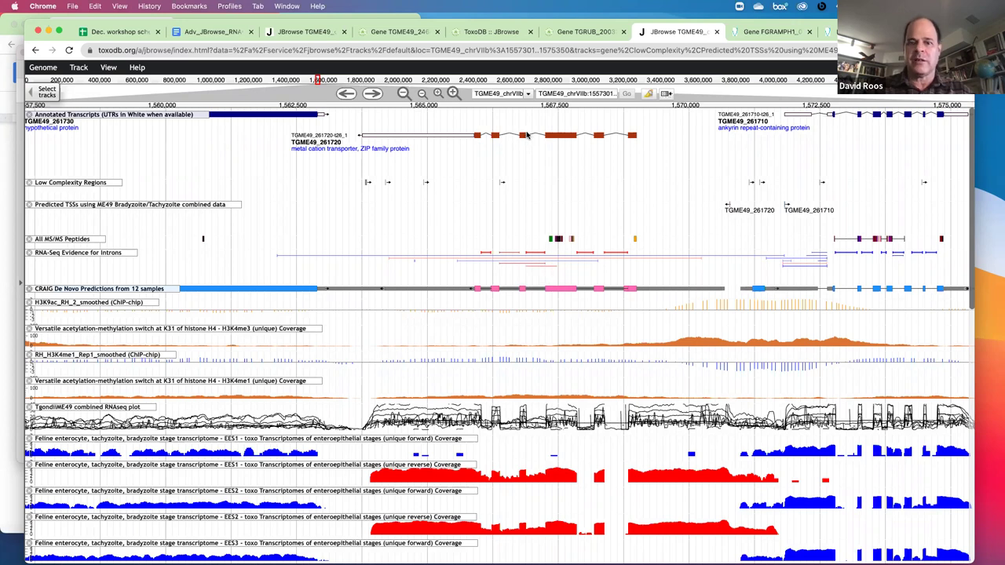
mouse_move(527, 136)
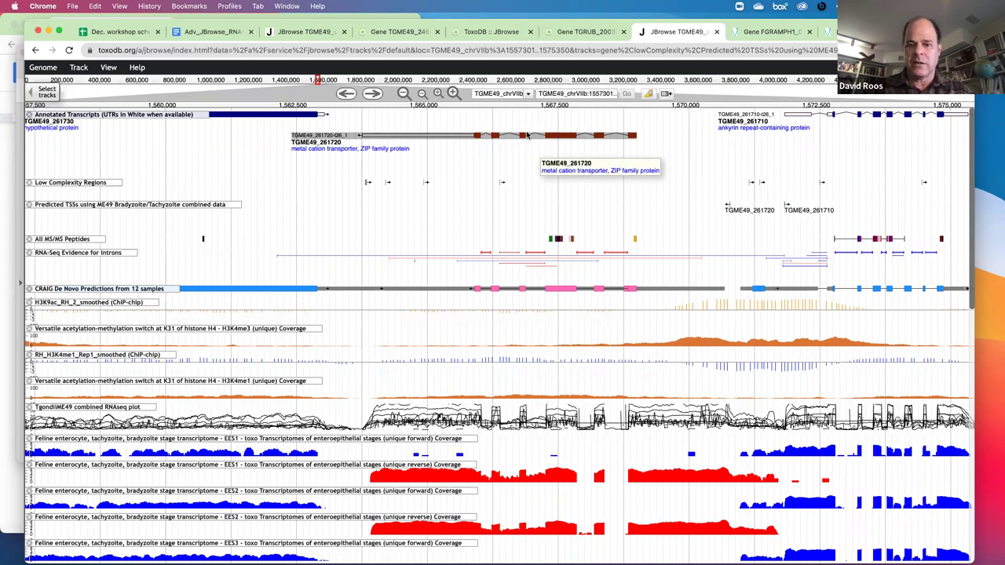
left_click(525, 245)
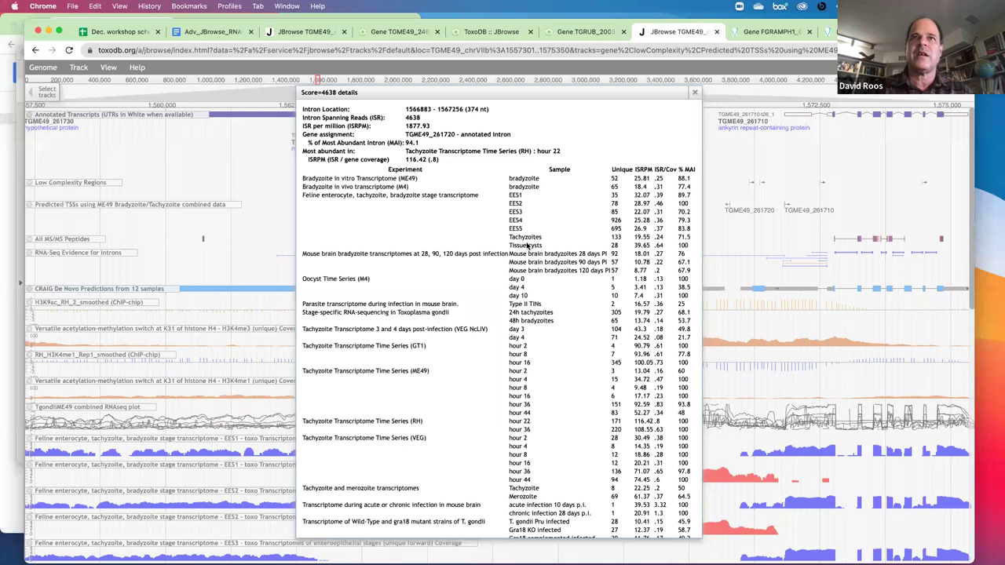
key("Escape")
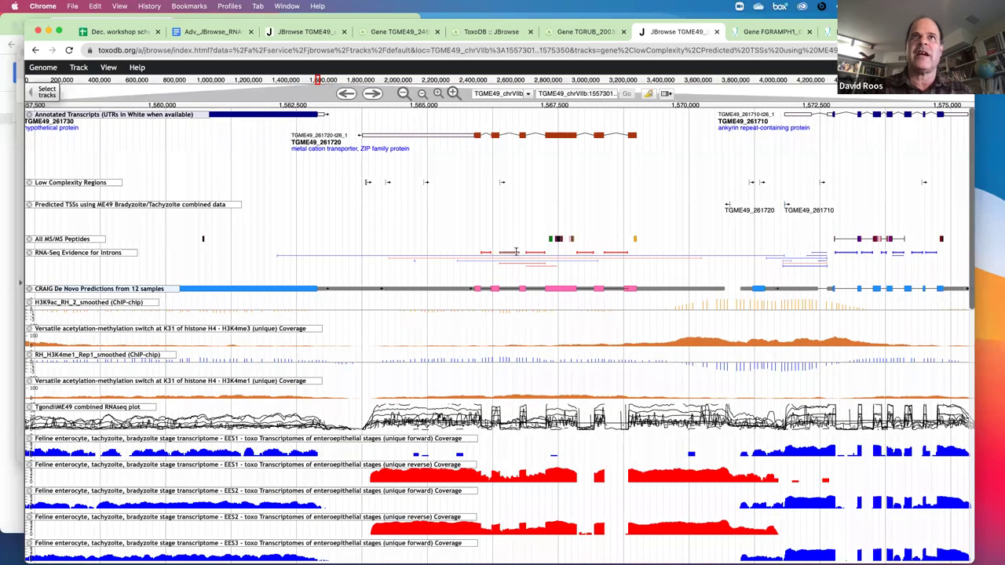
left_click(516, 254)
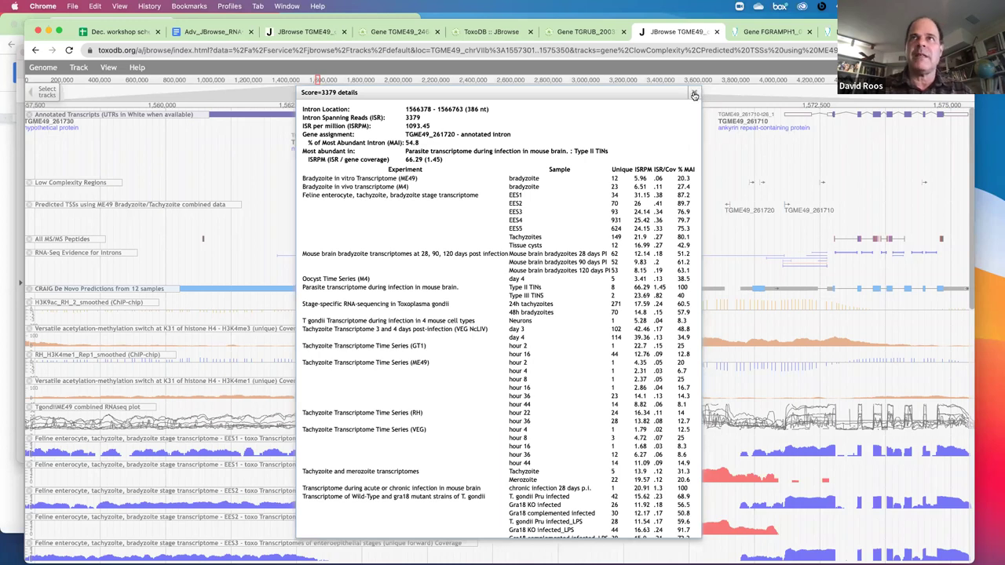
left_click(693, 94)
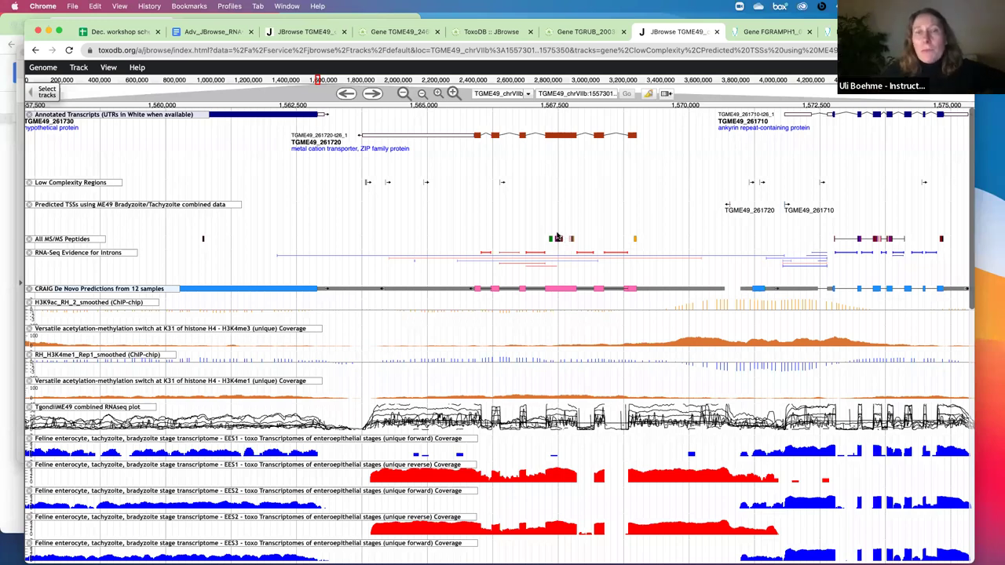
Clear track filters, search 'apollo', and enable the Community annotations from Apollo track
left_click(35, 92)
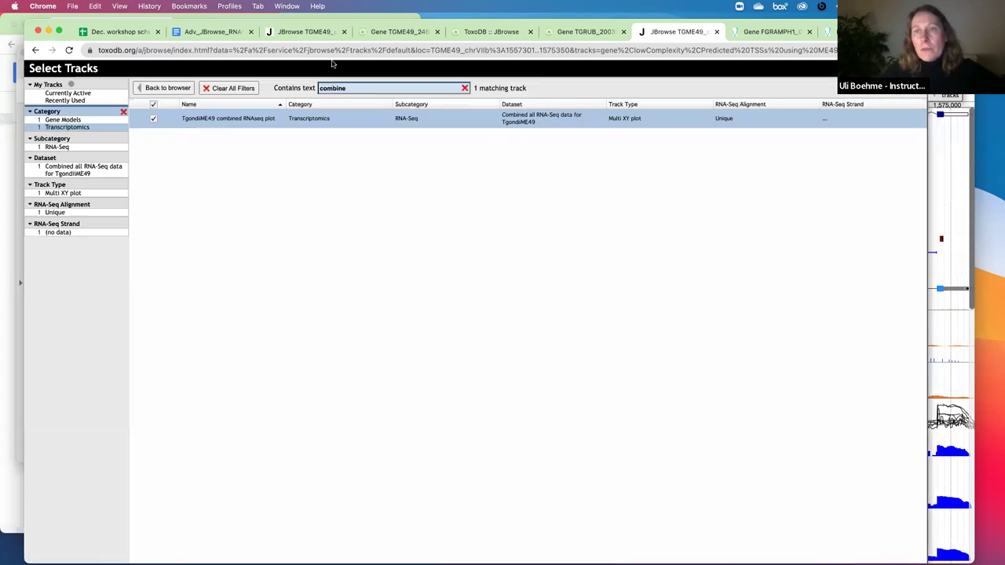
double_click(332, 87)
type("ap")
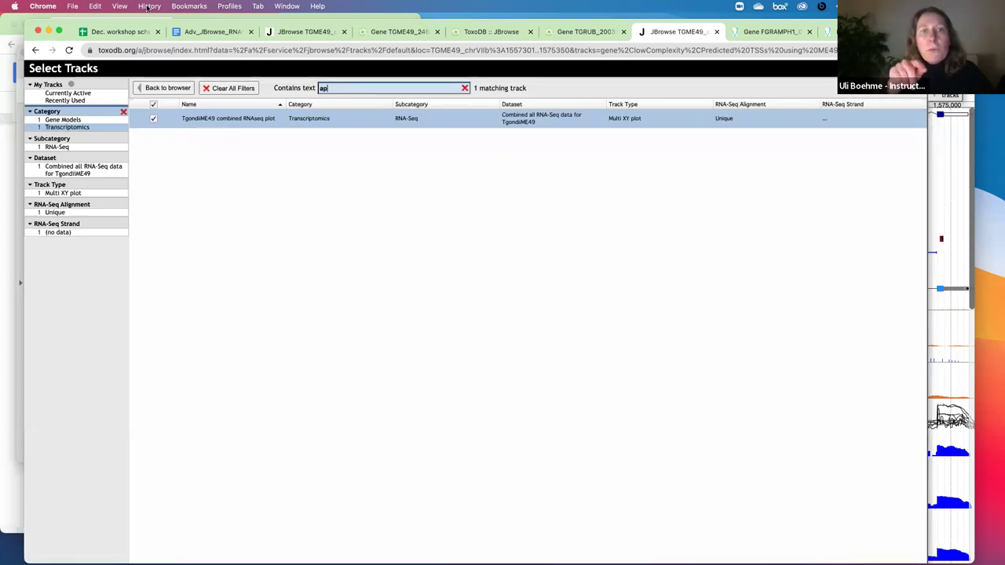
type("ollo")
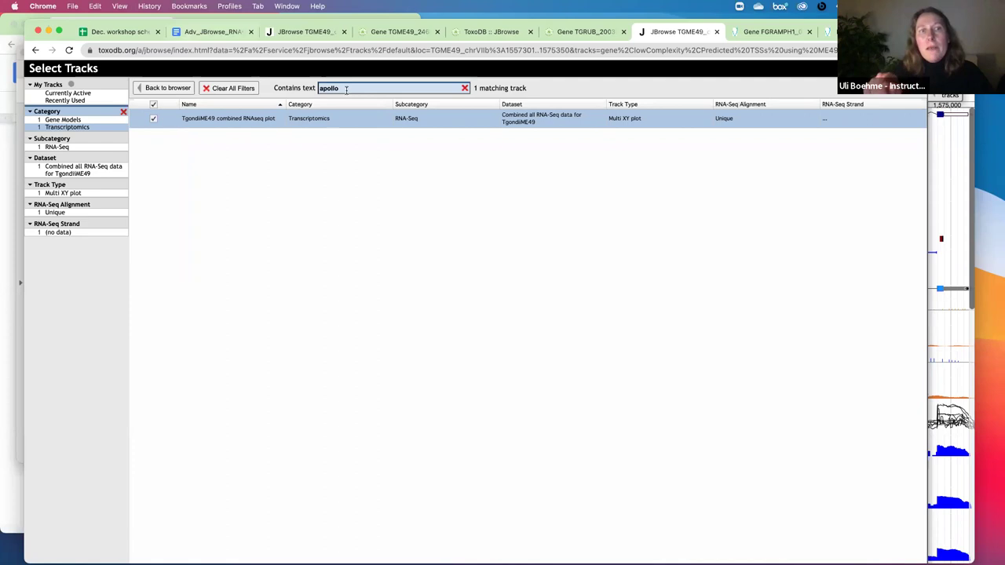
left_click(207, 88)
left_click(320, 88)
type("a")
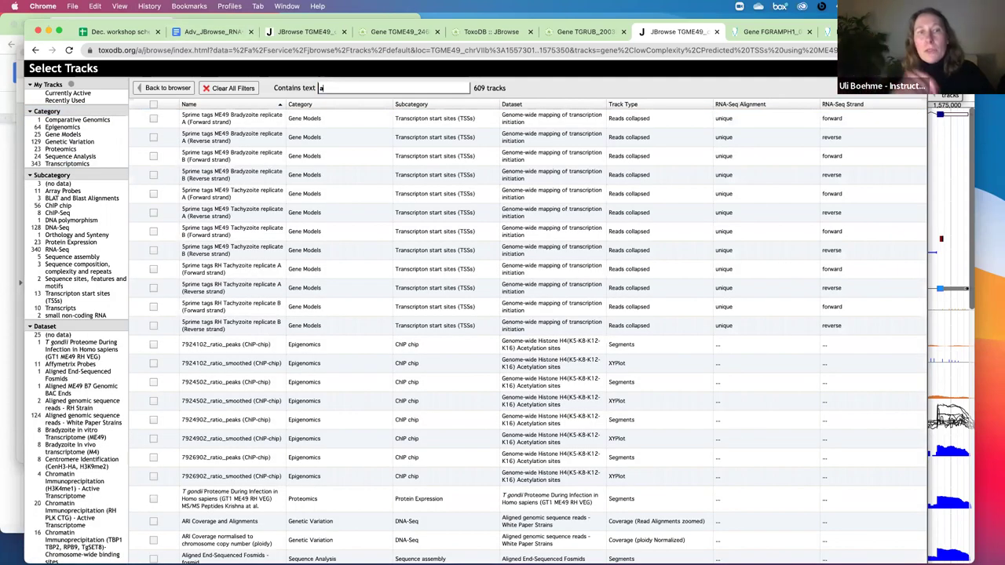
type("pollo")
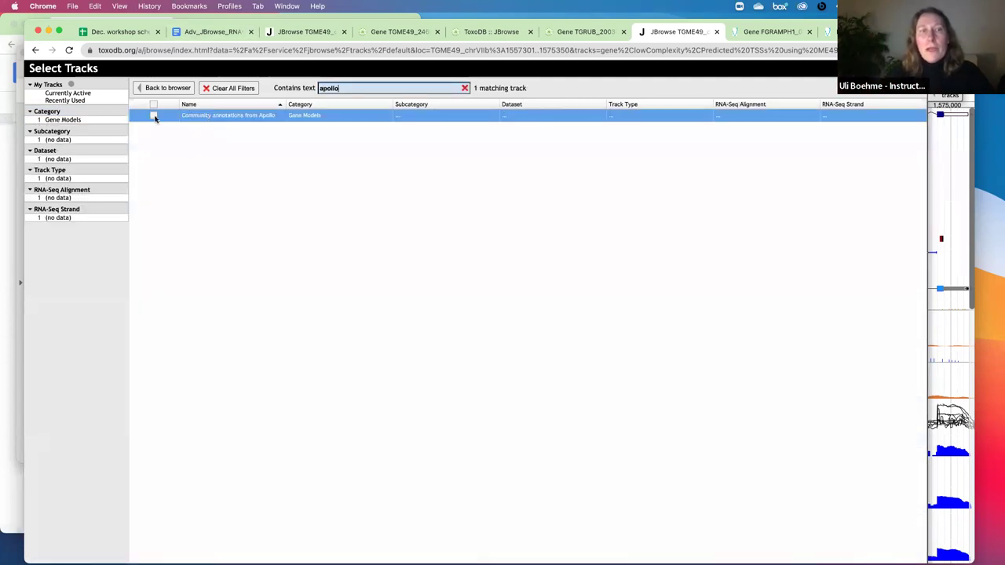
left_click(154, 116)
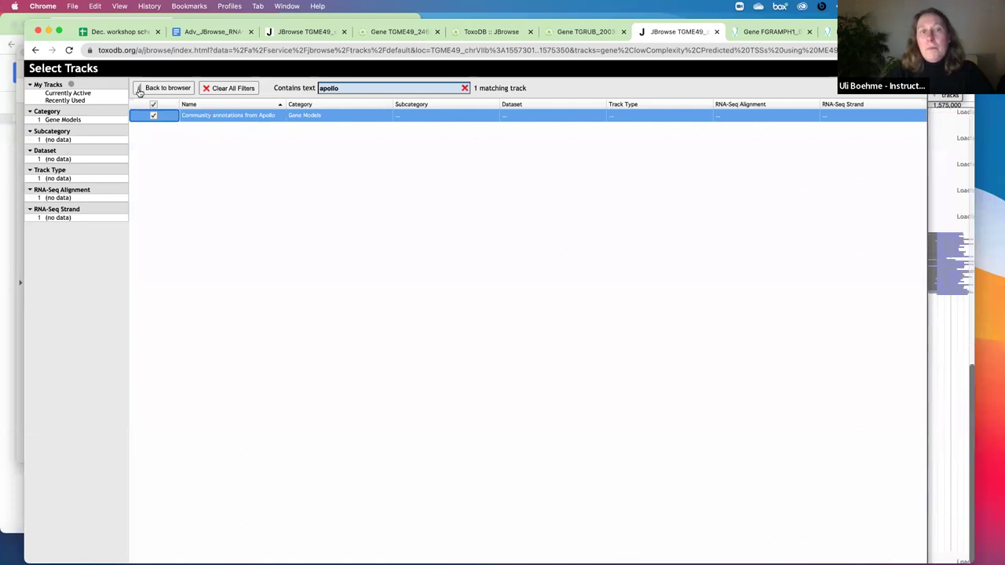
left_click(164, 88)
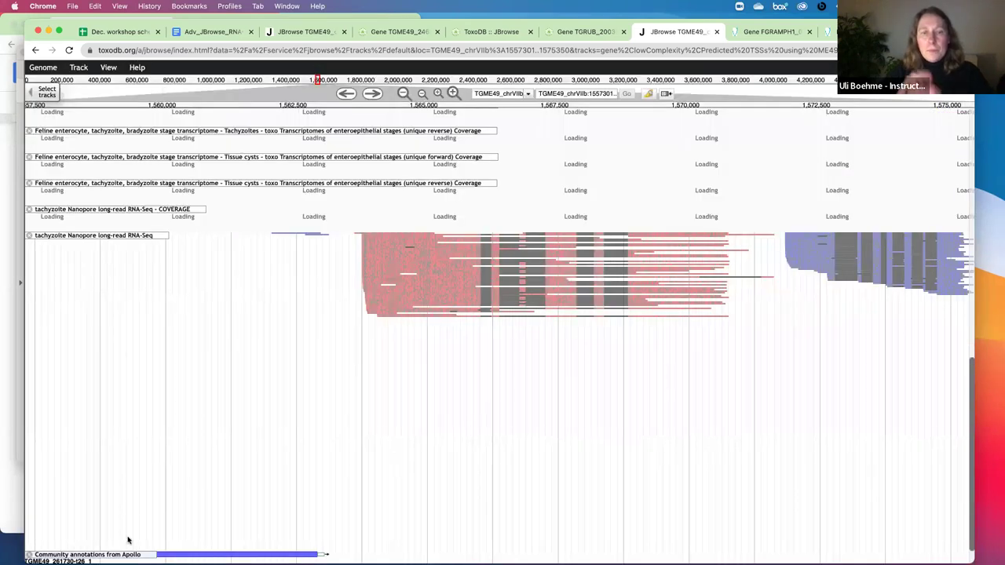
Move the Apollo track beneath Annotated Transcripts and briefly select its TGME49_261720 transcripts
mouse_move(87, 554)
left_mouse_down()
mouse_move(108, 370)
mouse_move(90, 136)
mouse_move(82, 174)
left_mouse_up()
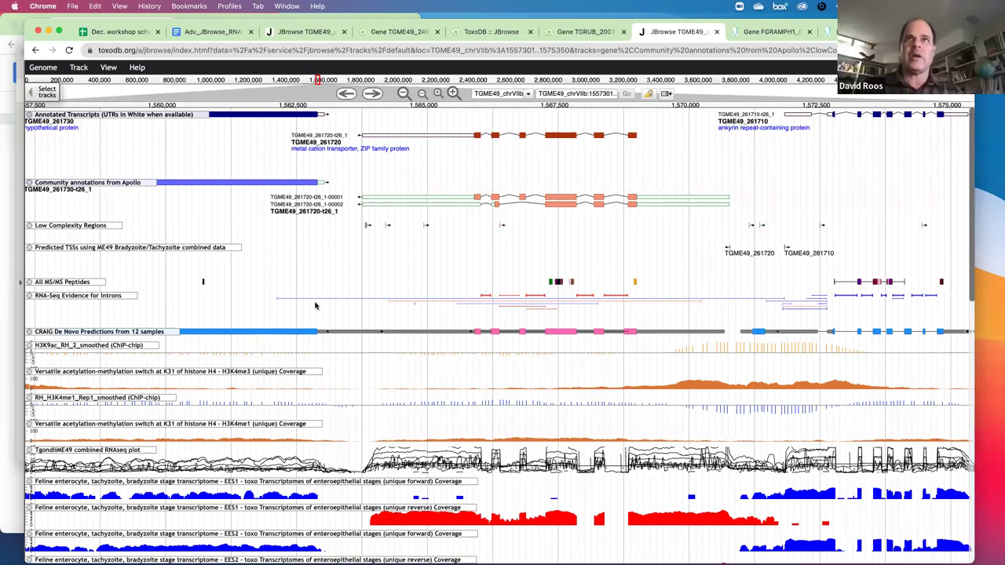
left_click(547, 207)
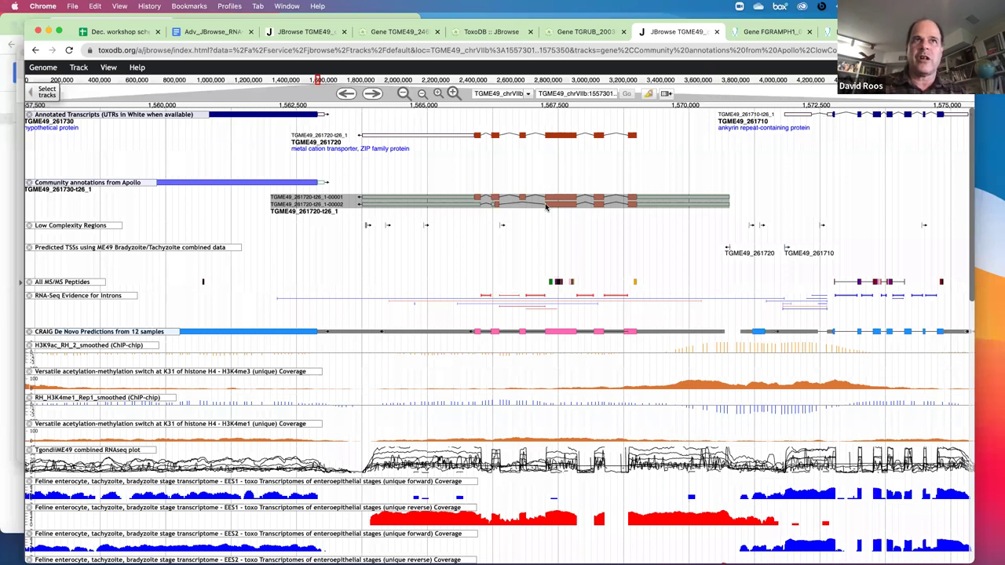
left_click(546, 208)
left_click(546, 208)
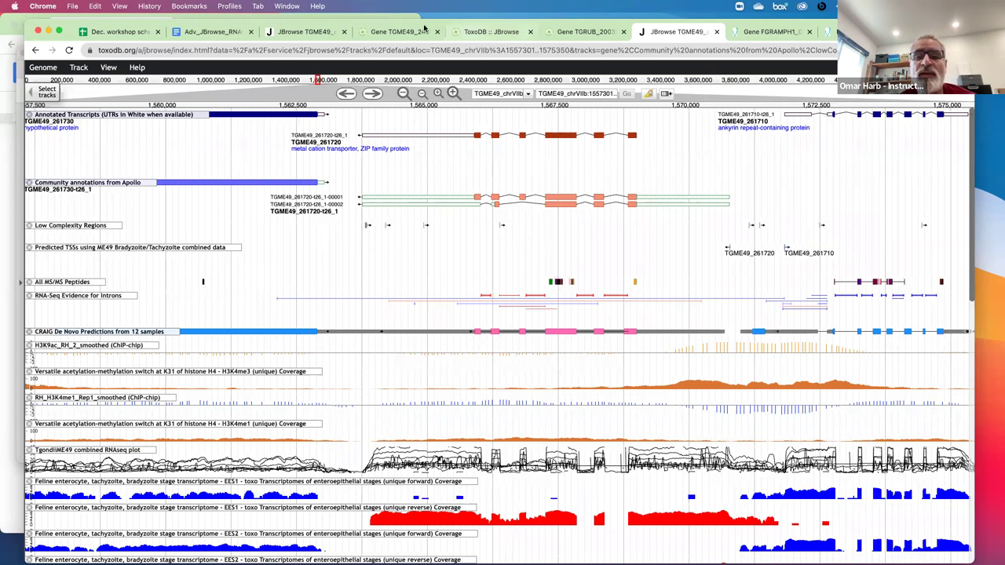
Open the Dec. workshop schedule tab and scroll down to the Dec. 14 sessions
left_click(128, 33)
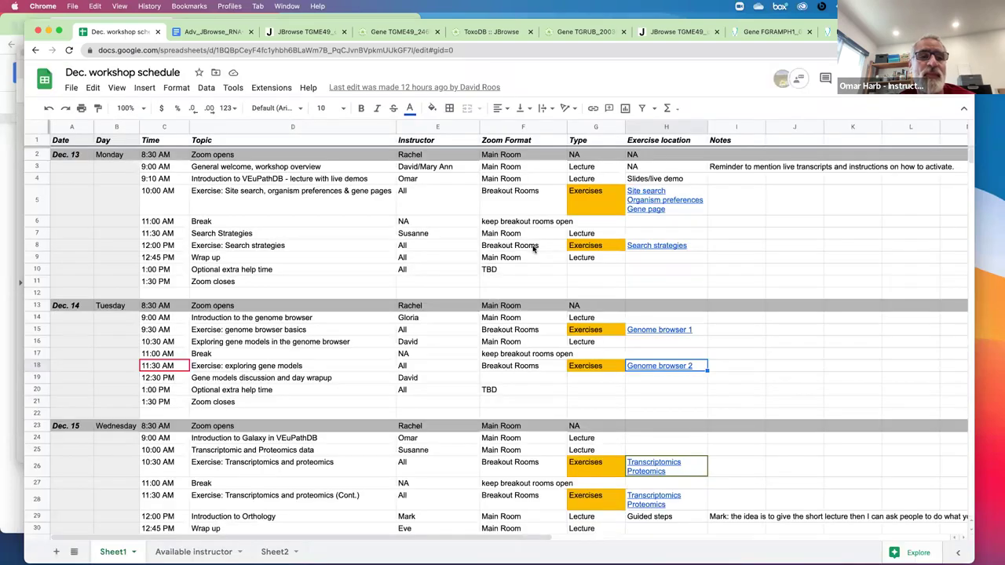
scroll(533, 249, "down", 5)
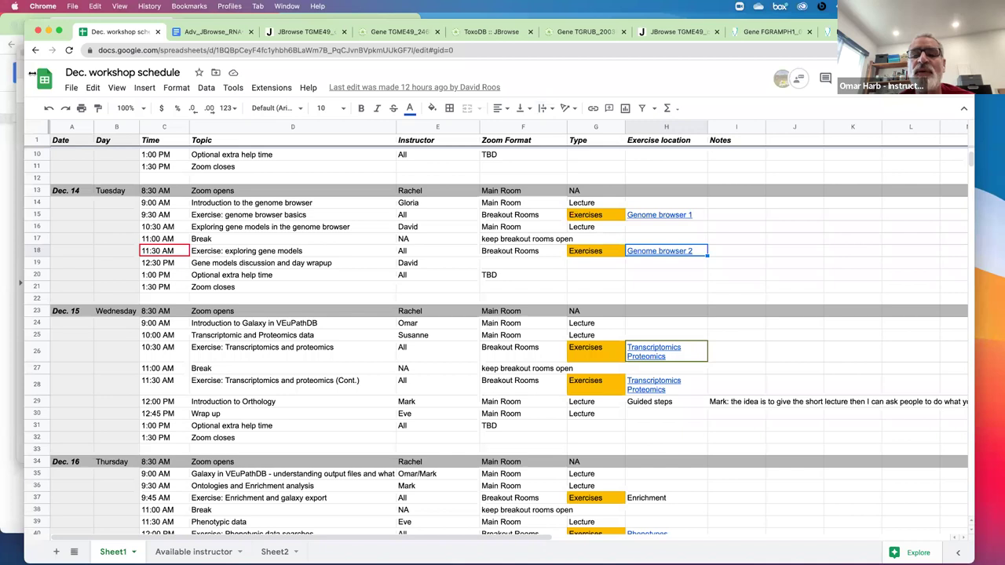
Load the FungiDB home page by entering 'fungidb' in the address bar
left_click(244, 51)
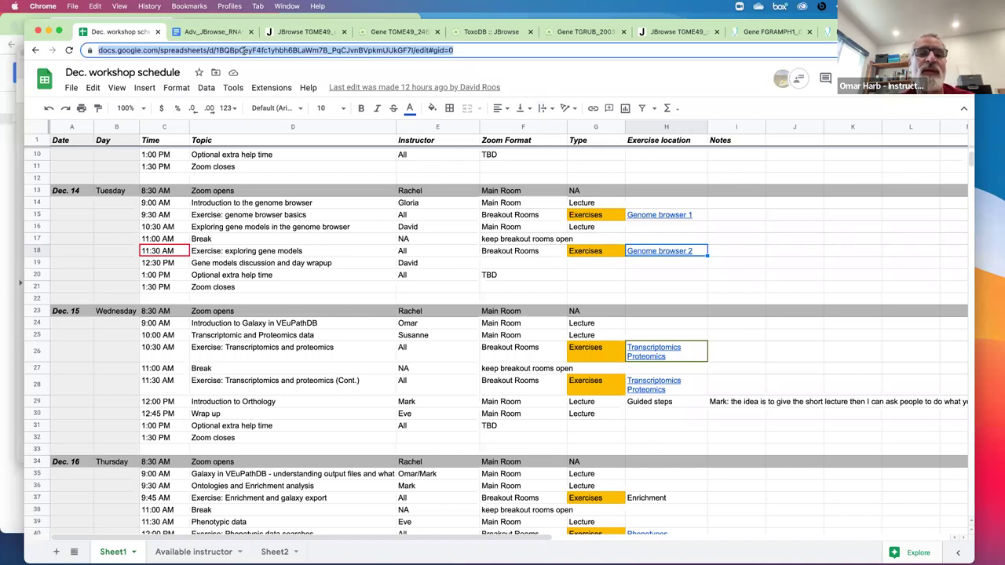
type("fungidb")
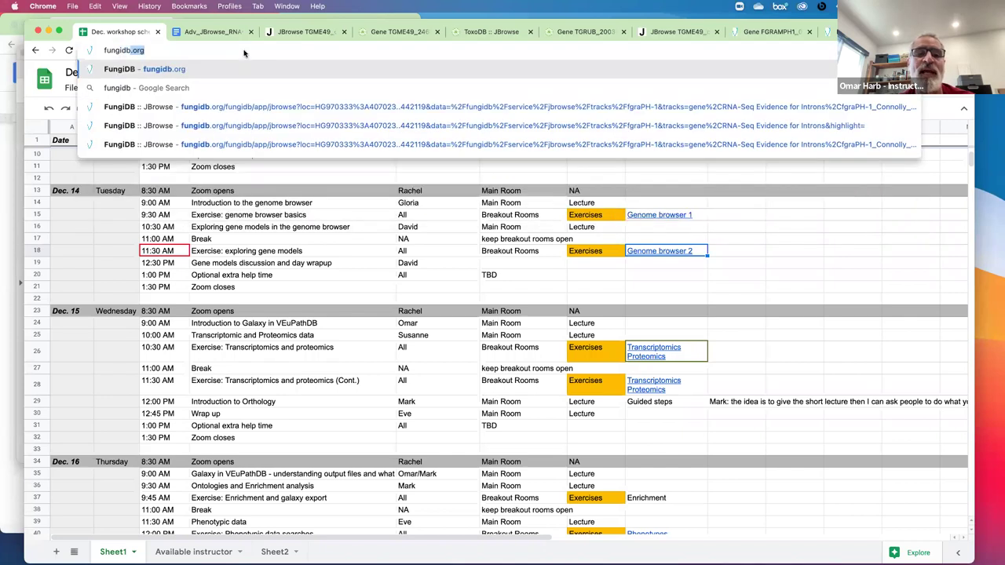
key("Return")
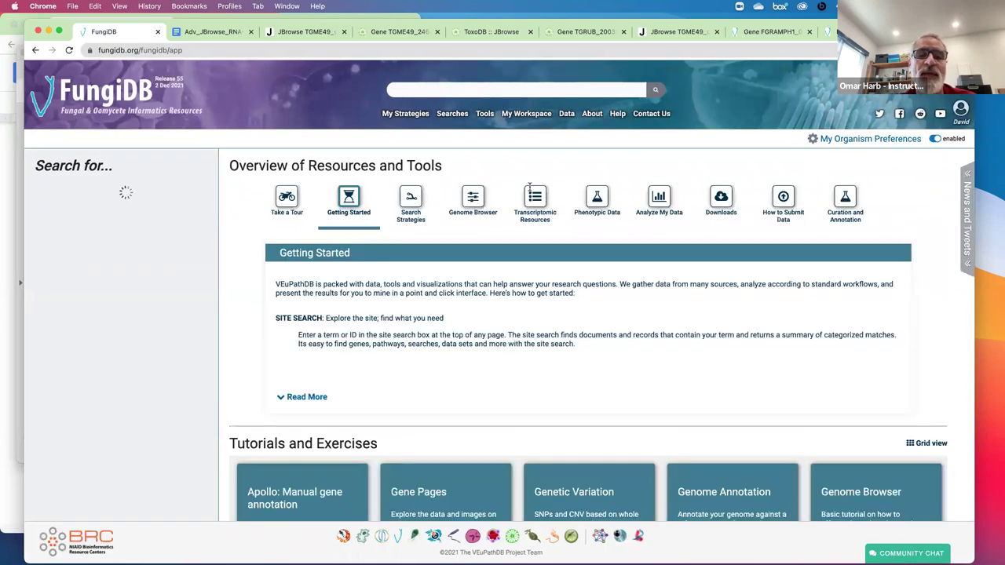
Go from Help's 'Learn how to use VEuPathDB' page to the Workshops listing
mouse_move(617, 113)
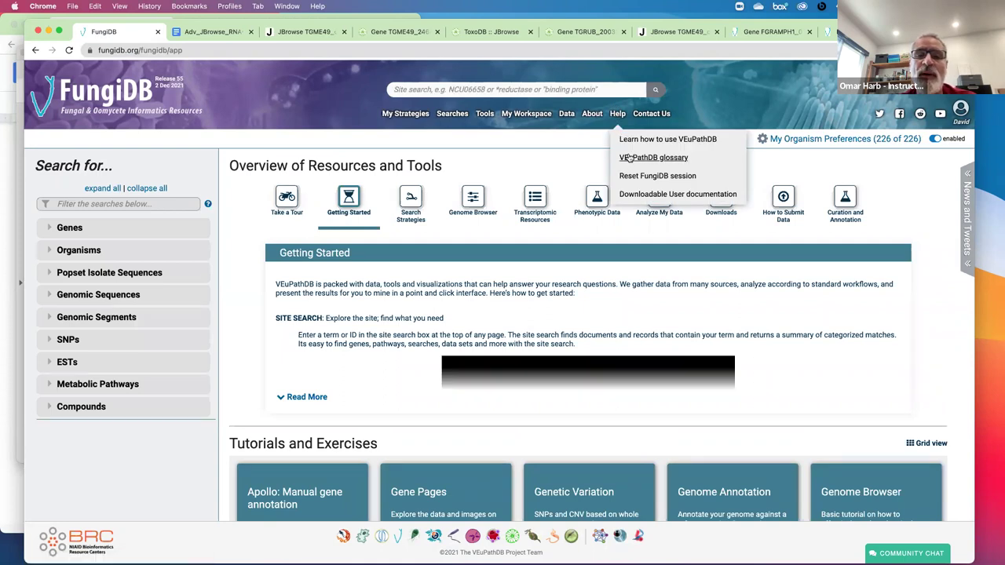
left_click(639, 141)
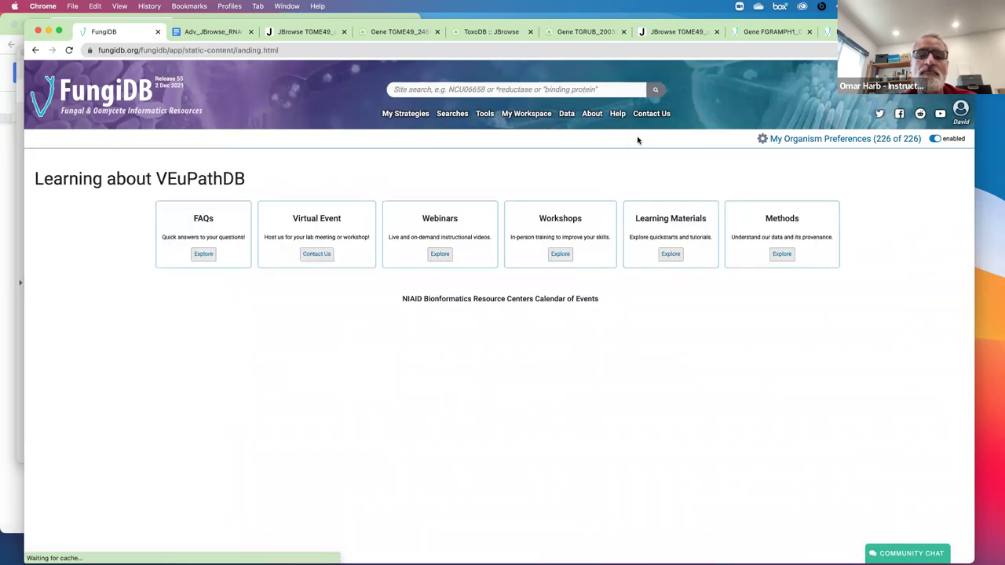
left_click(559, 253)
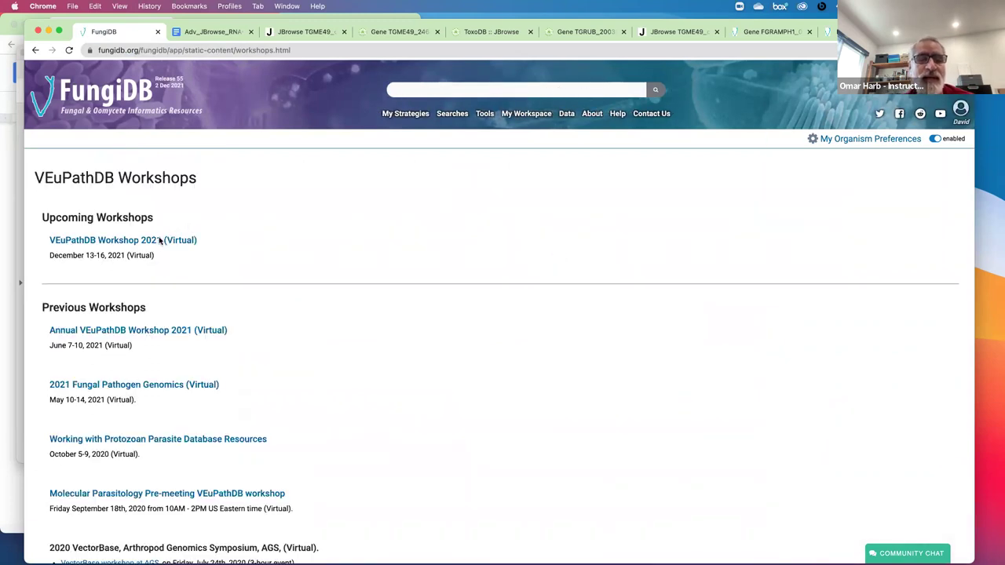
Open the 'VEuPathDB Workshop 2021 (Virtual)' page and scroll through its schedule
left_click(158, 242)
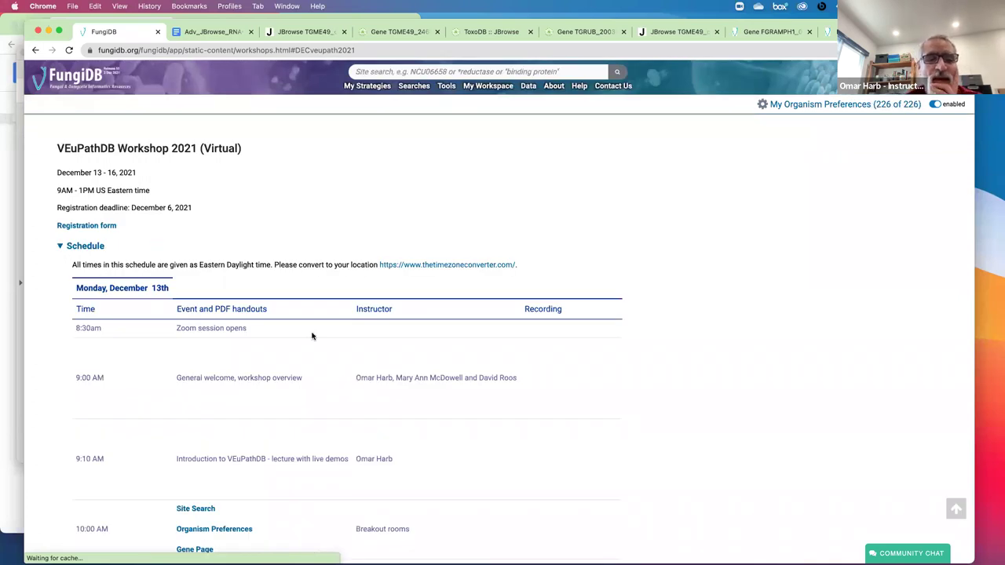
scroll(312, 336, "down", 5)
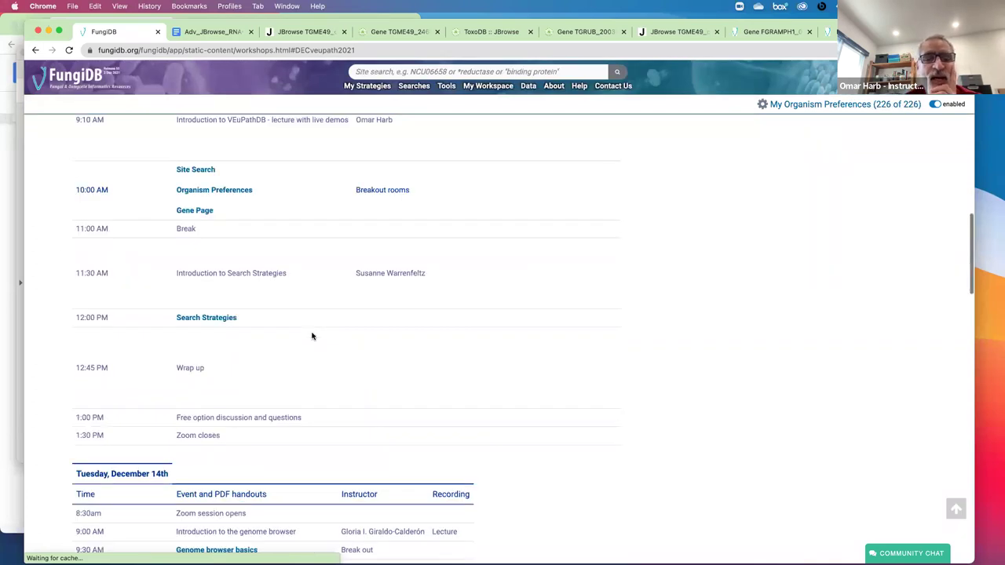
scroll(312, 336, "down", 10)
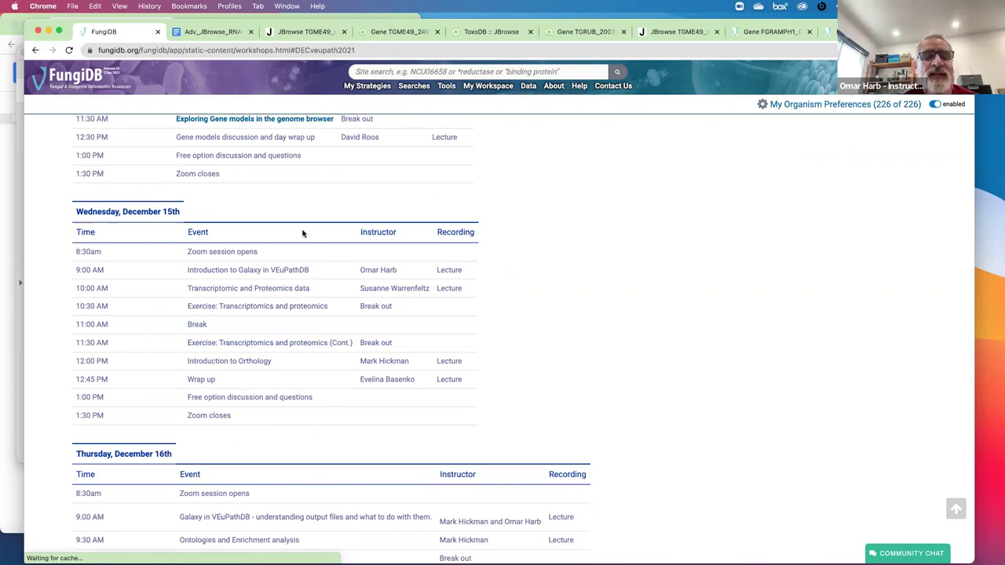
scroll(303, 233, "up", 3)
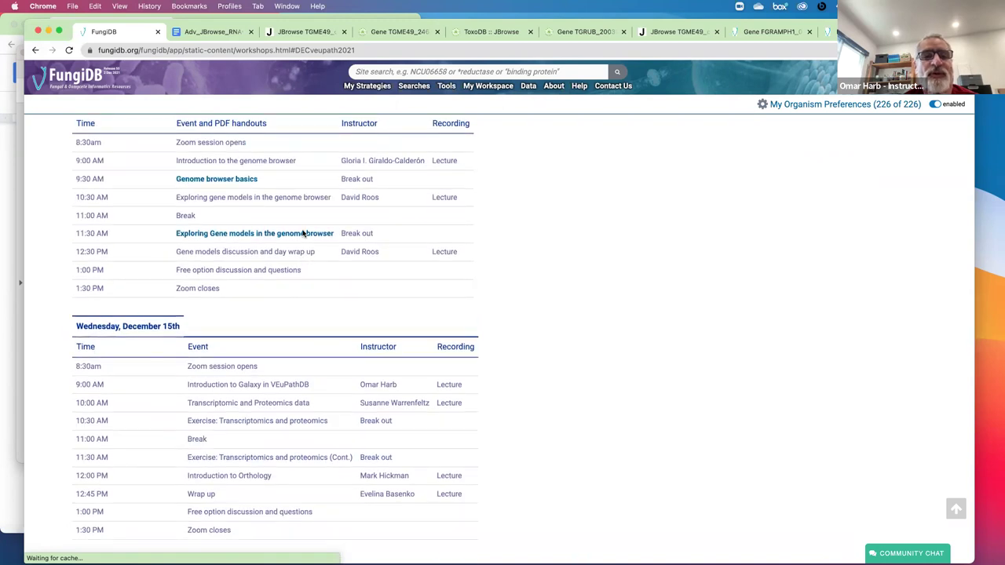
Open Tuesday's 9:00 AM lecture recording and review sessions through Wednesday, December 15th
left_click(450, 160)
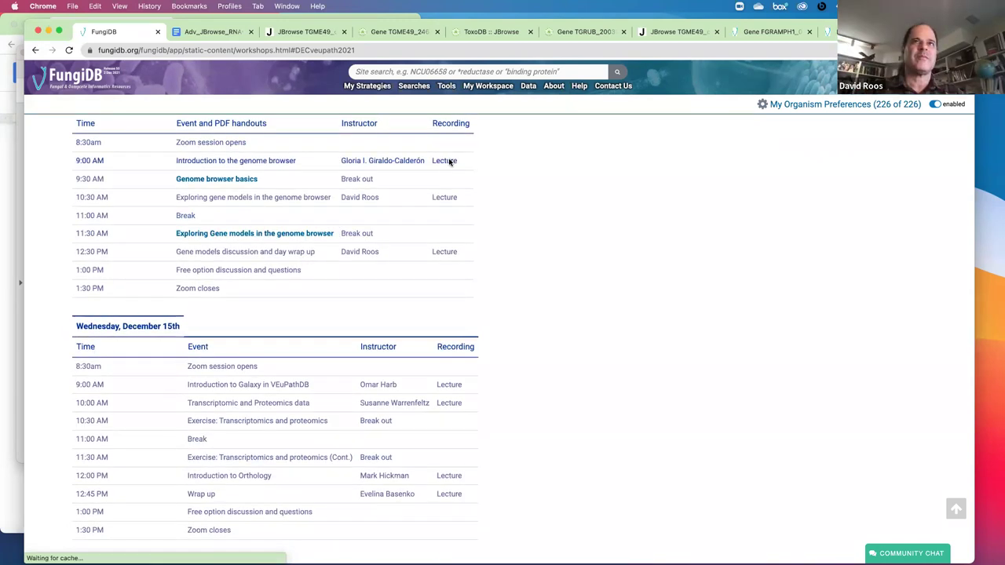
scroll(450, 162, "up", 1)
scroll(449, 161, "up", 3)
scroll(448, 161, "down", 2)
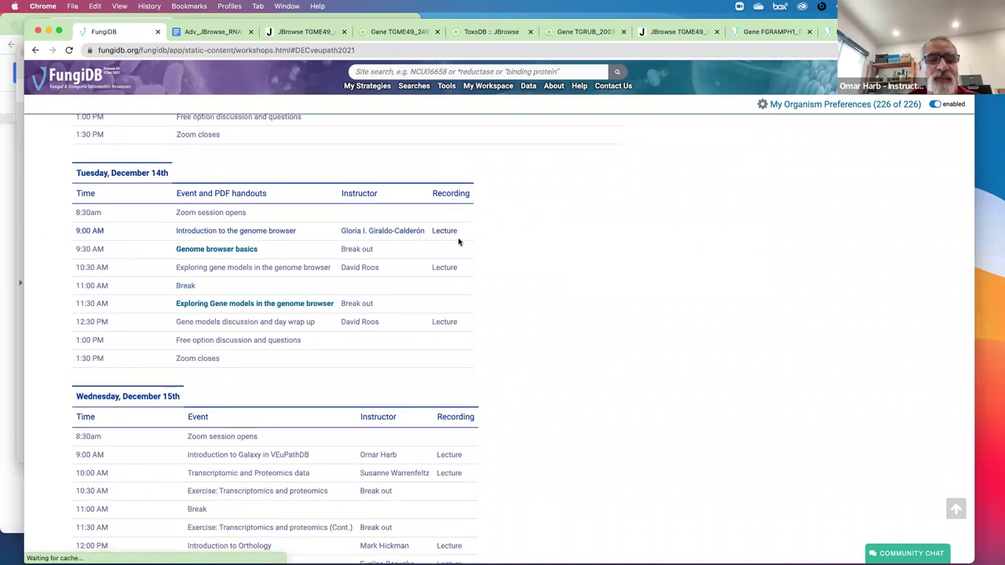
scroll(459, 241, "up", 10)
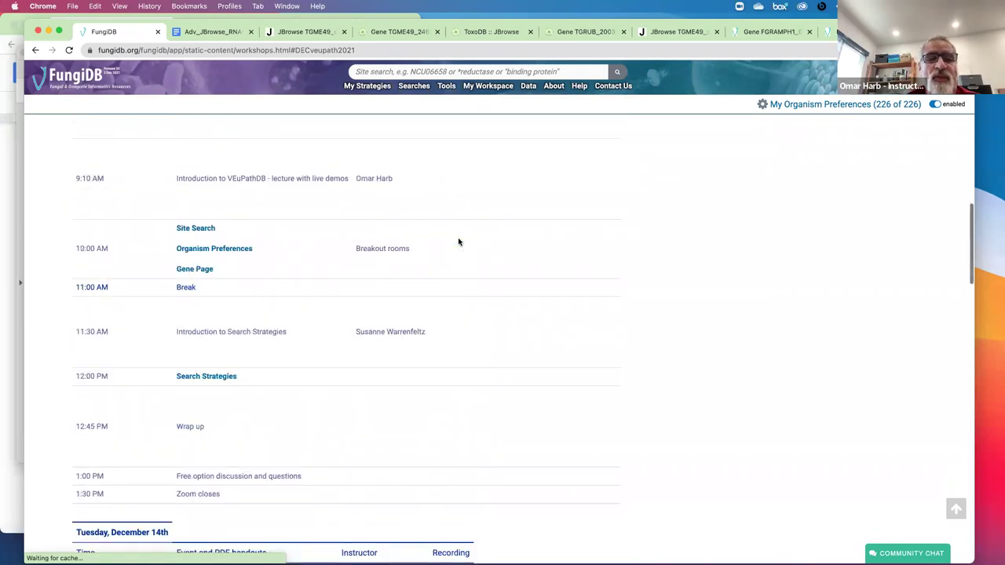
scroll(460, 242, "up", 5)
scroll(459, 242, "down", 1)
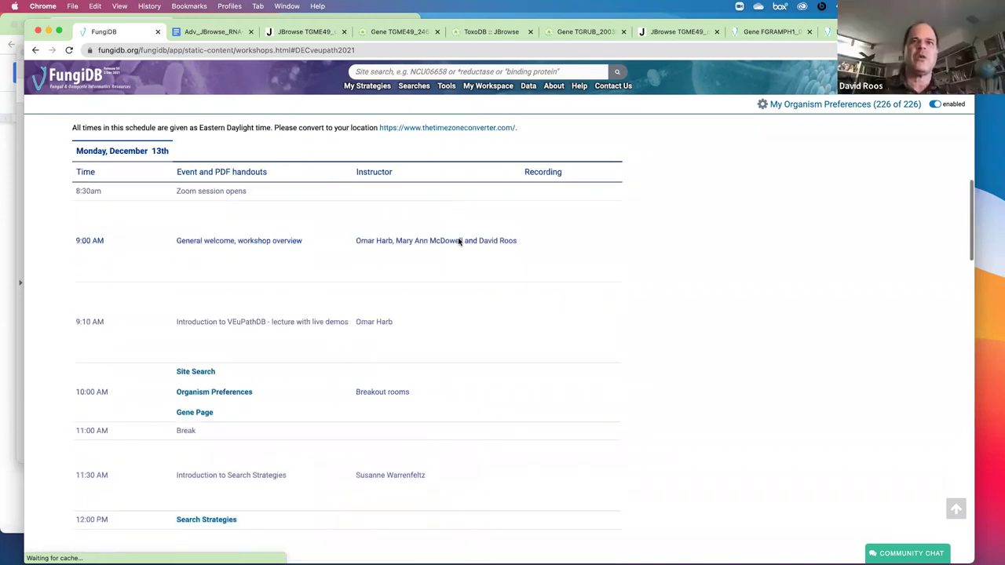
scroll(459, 242, "down", 10)
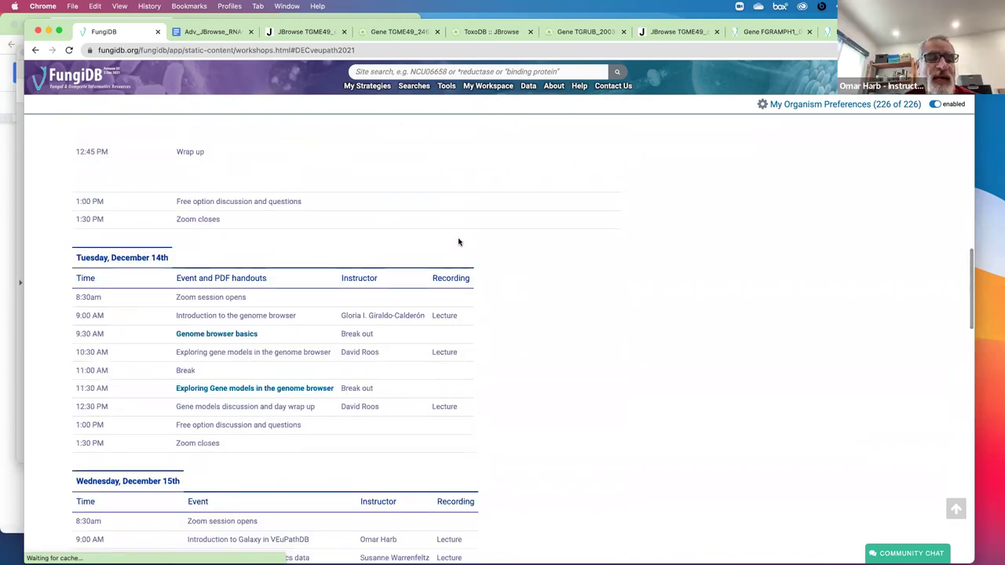
scroll(458, 240, "down", 1)
scroll(448, 254, "down", 1)
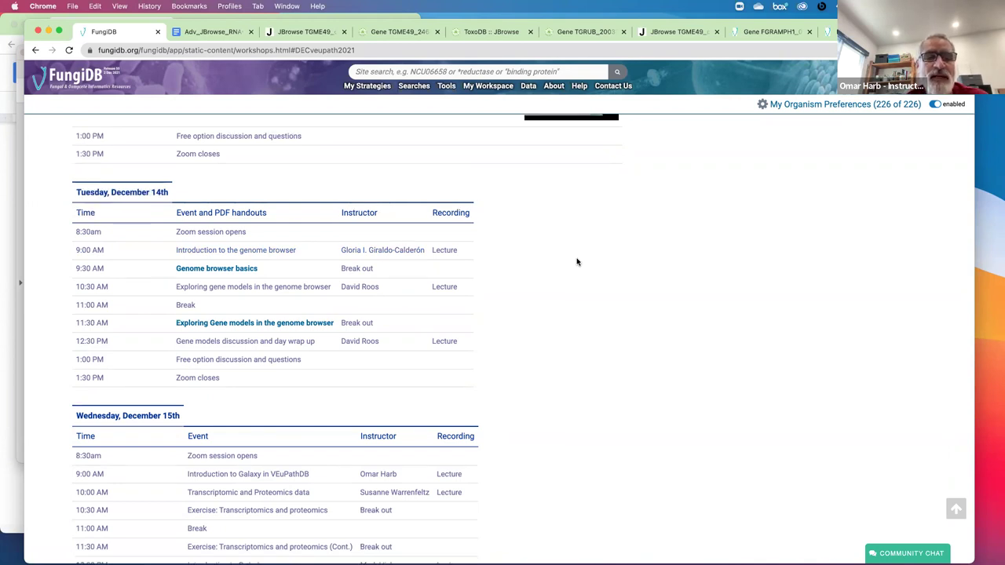
scroll(577, 261, "down", 3)
scroll(577, 262, "down", 2)
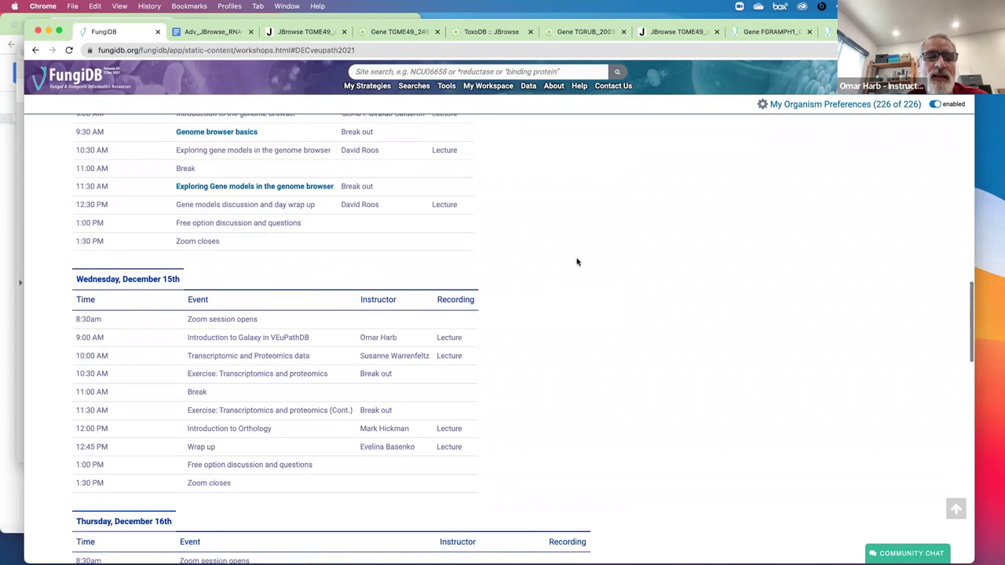